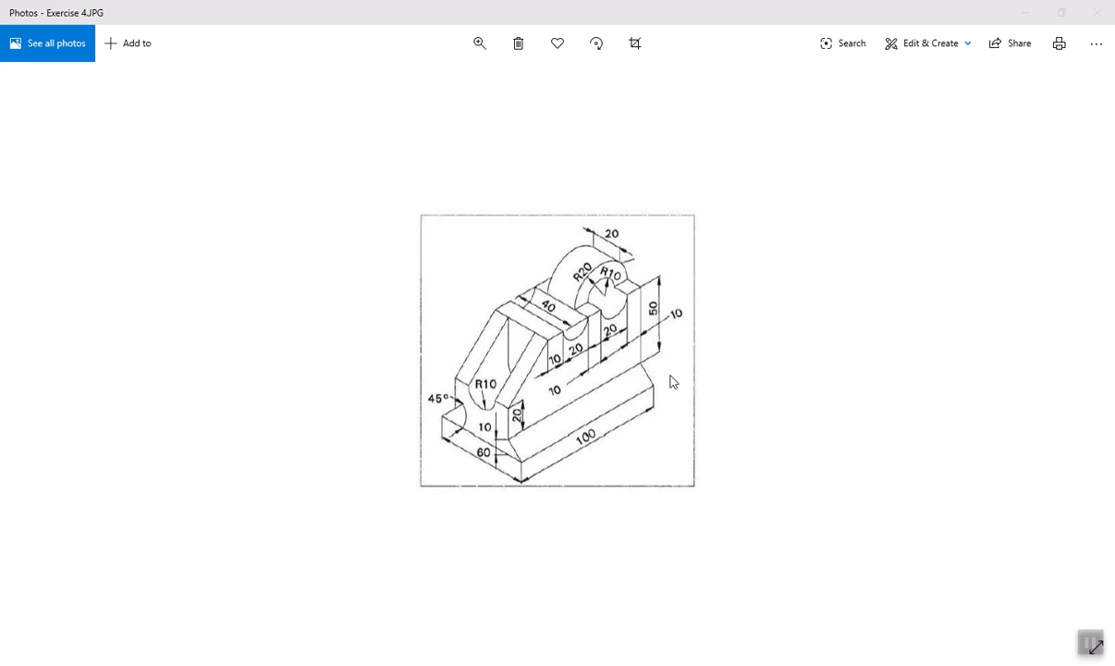
- Switch to AutoCAD and create a new drawing from the acadiso3D template
key(alt+Tab)
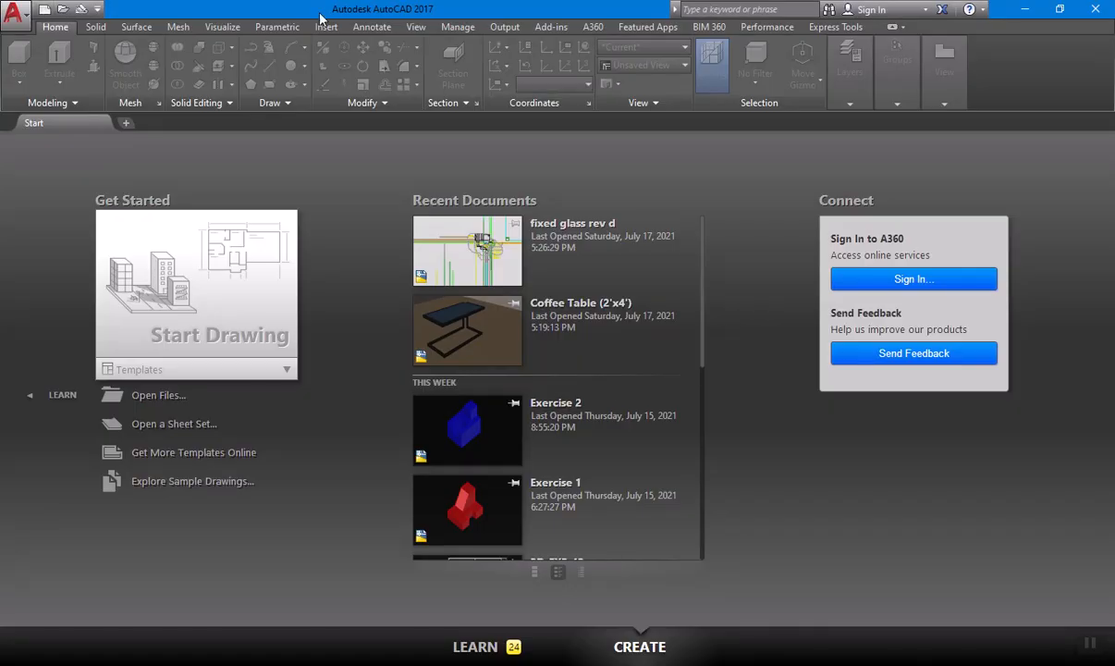
click(43, 11)
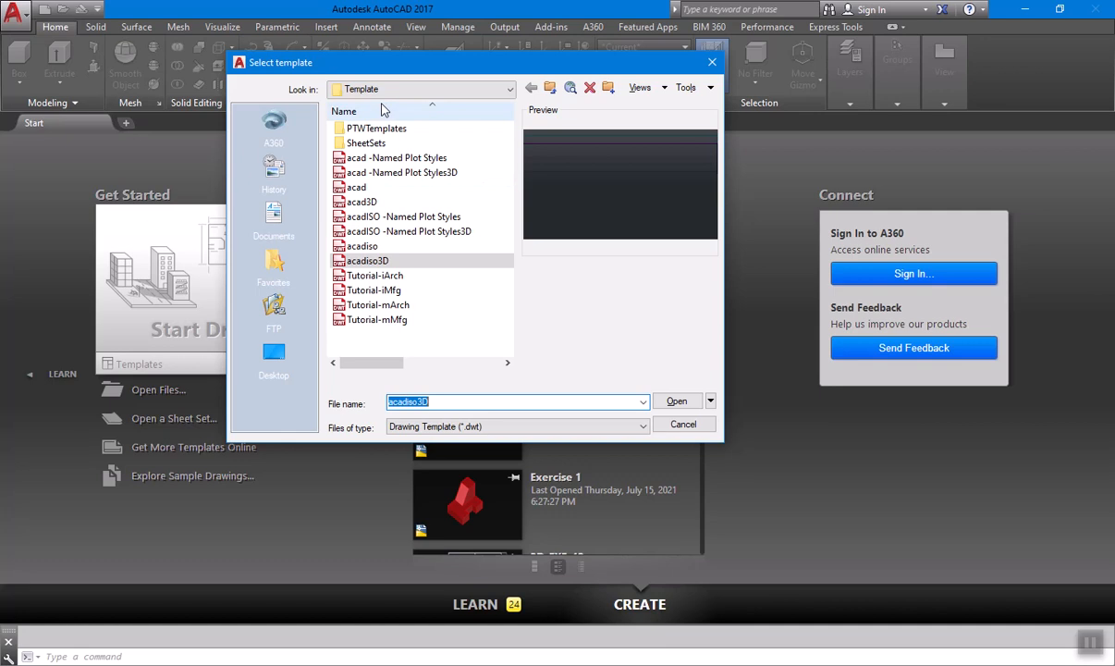
click(380, 247)
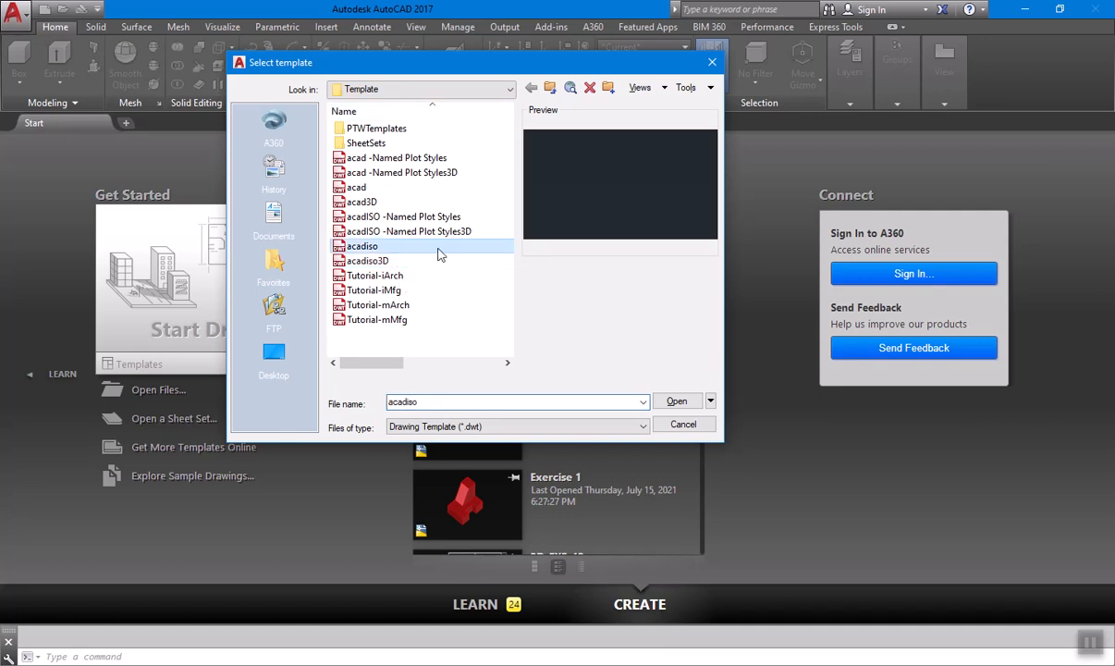
click(370, 261)
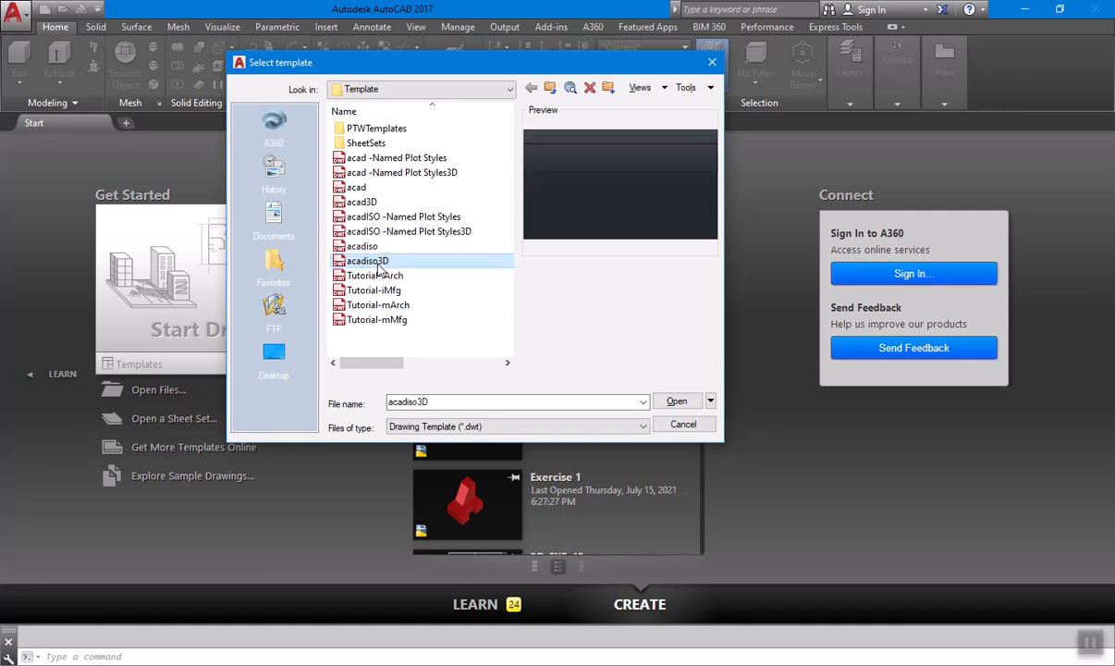
click(375, 190)
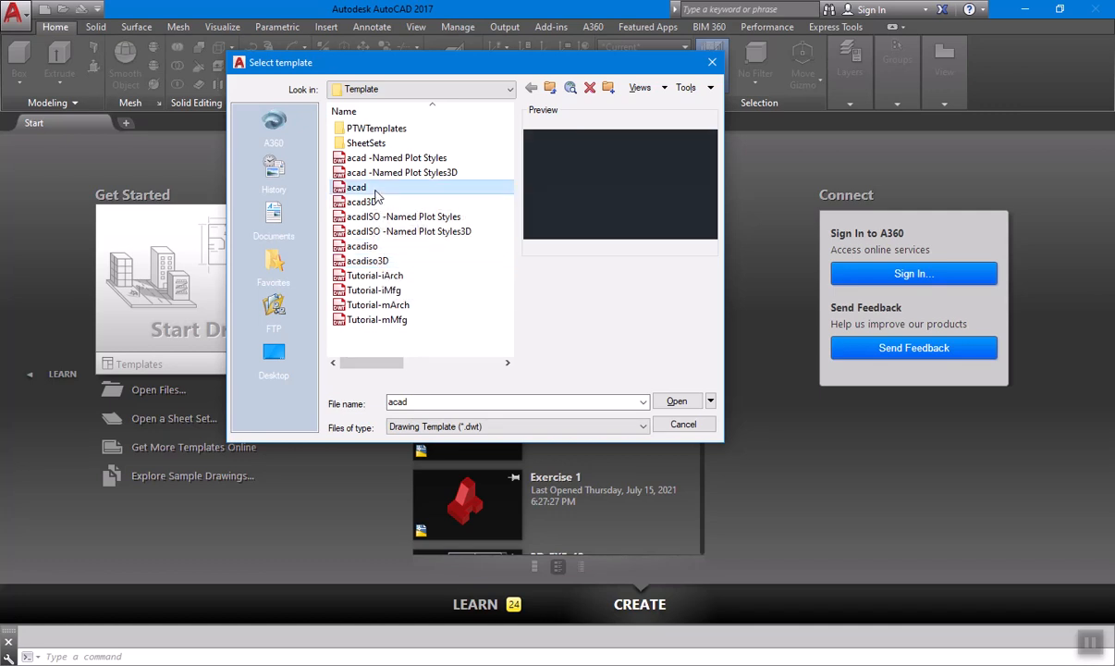
click(360, 201)
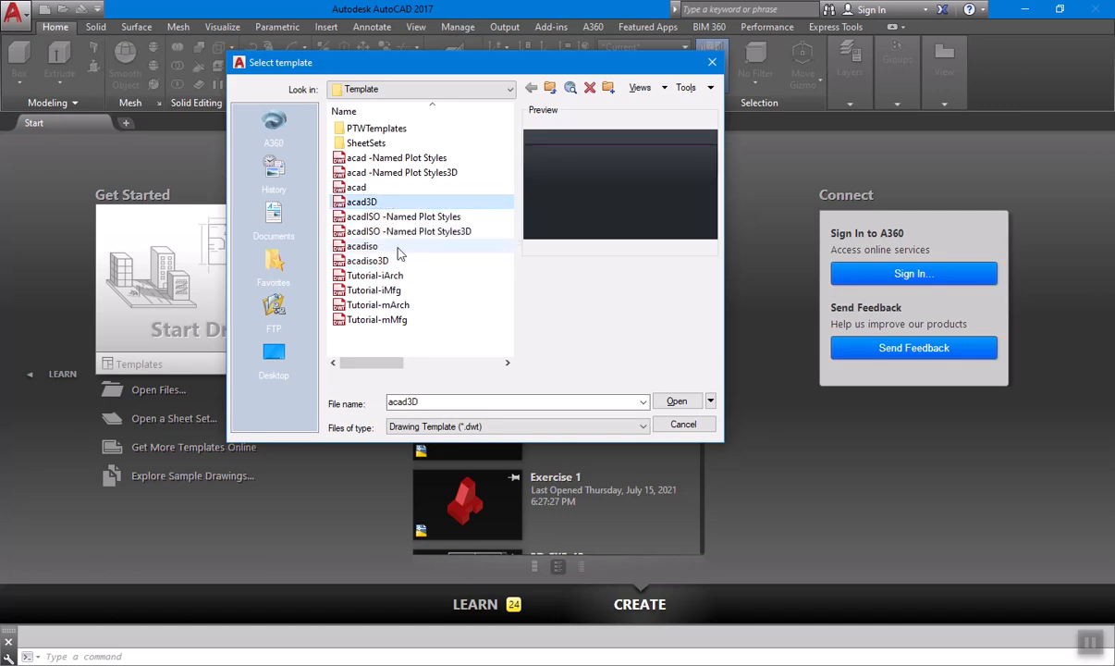
click(370, 245)
click(380, 262)
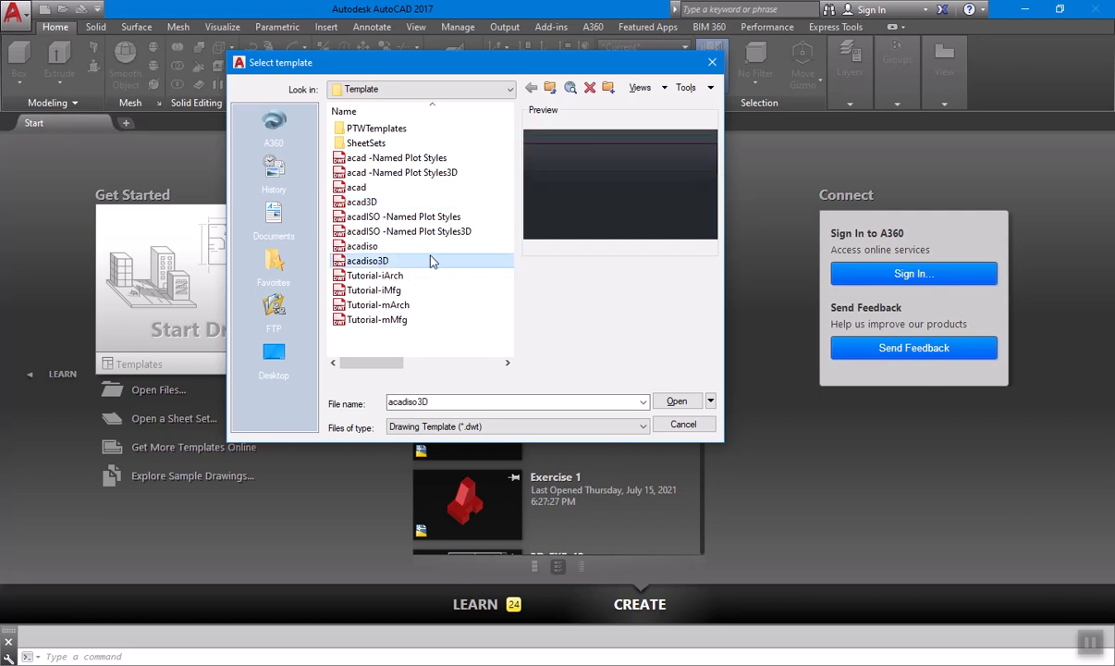
double_click(373, 263)
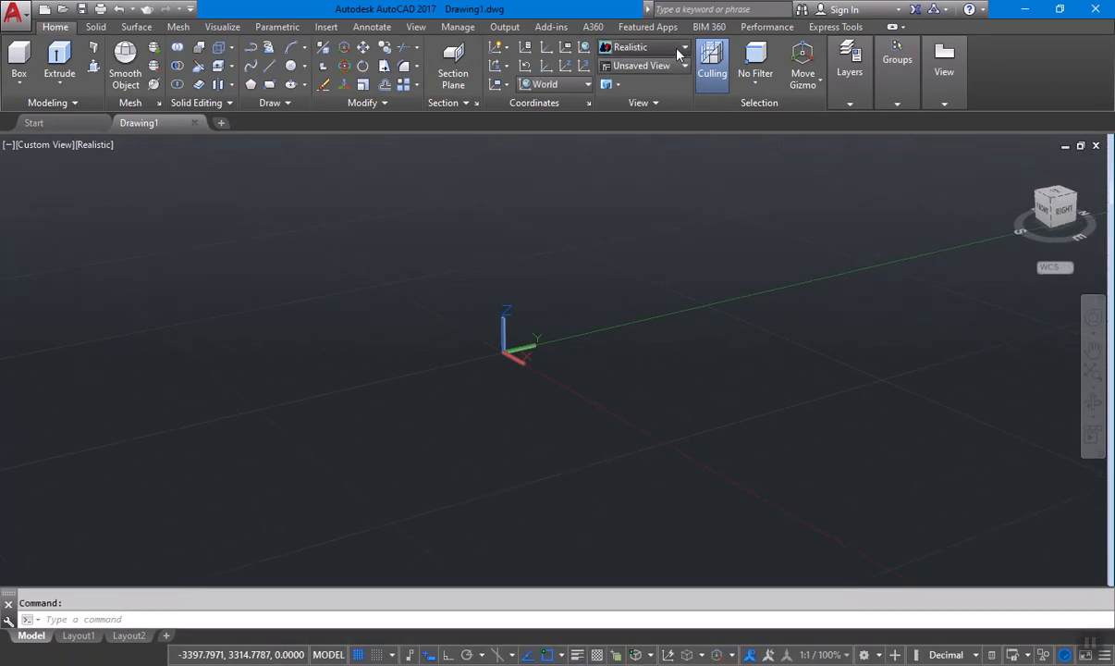
- Set the viewport's visual style to 2D Wireframe and its view to SE Isometric
click(678, 51)
click(609, 11)
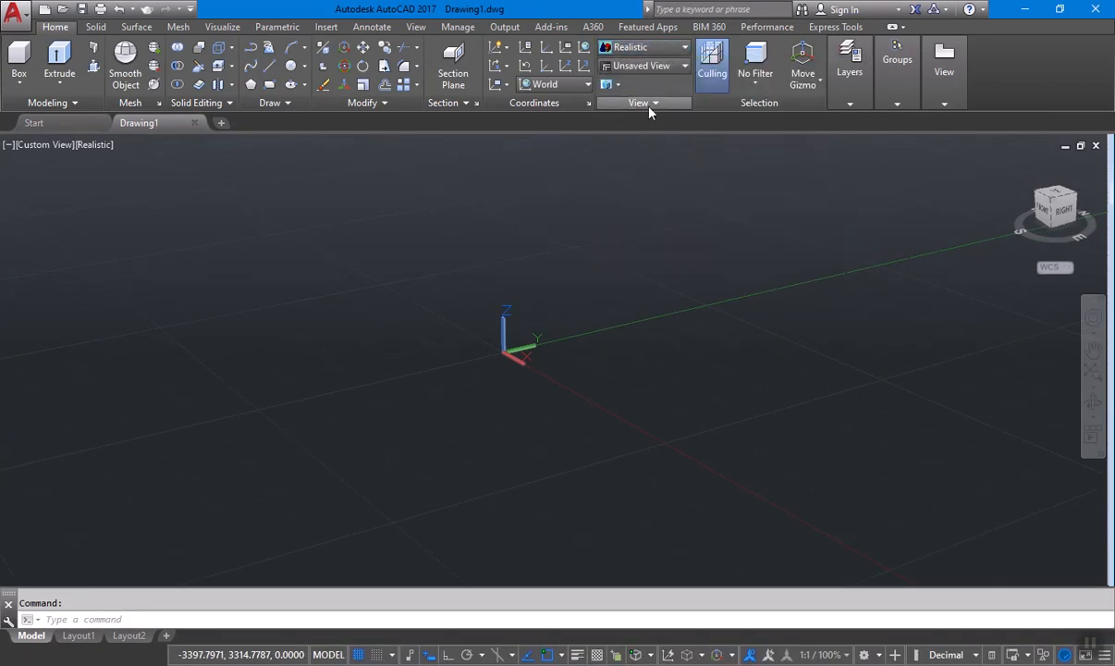
click(685, 51)
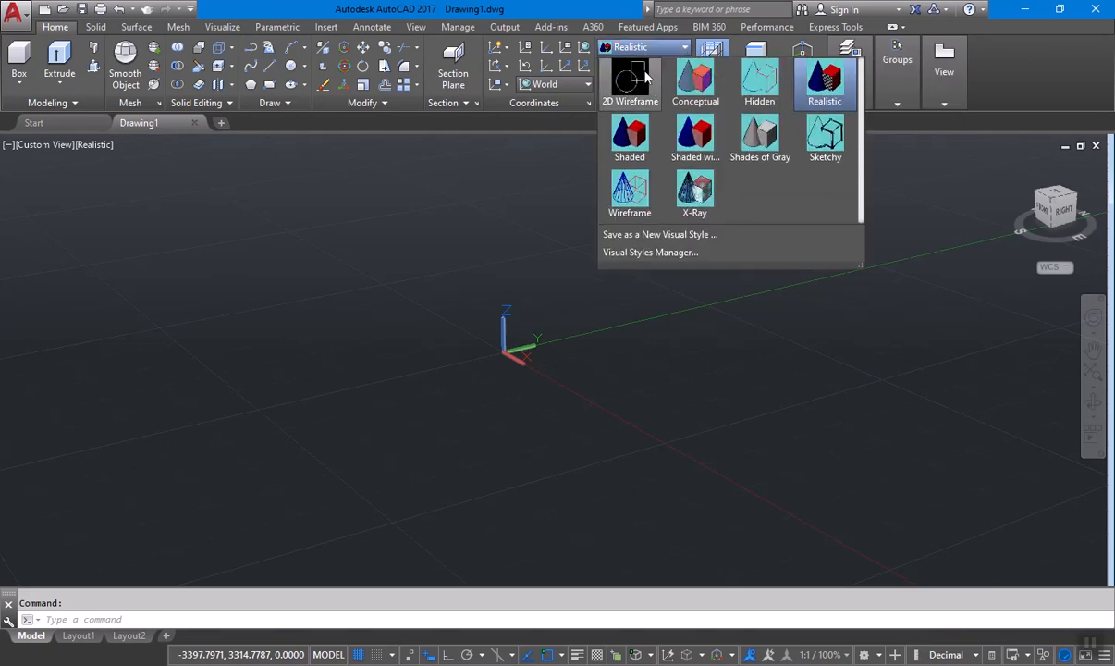
click(626, 85)
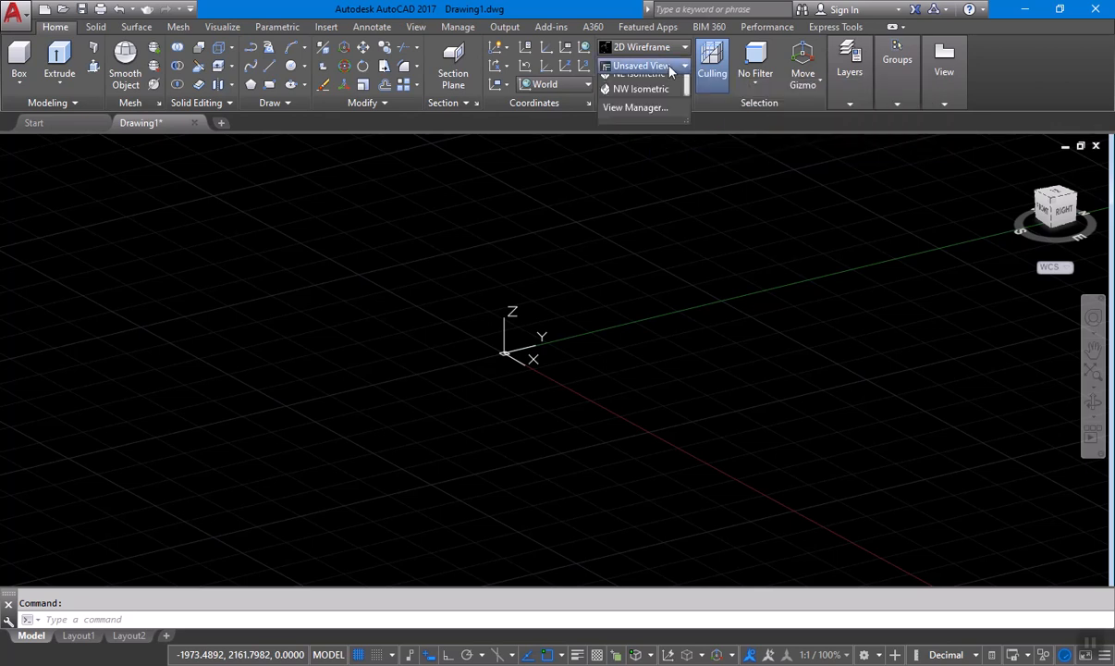
click(631, 64)
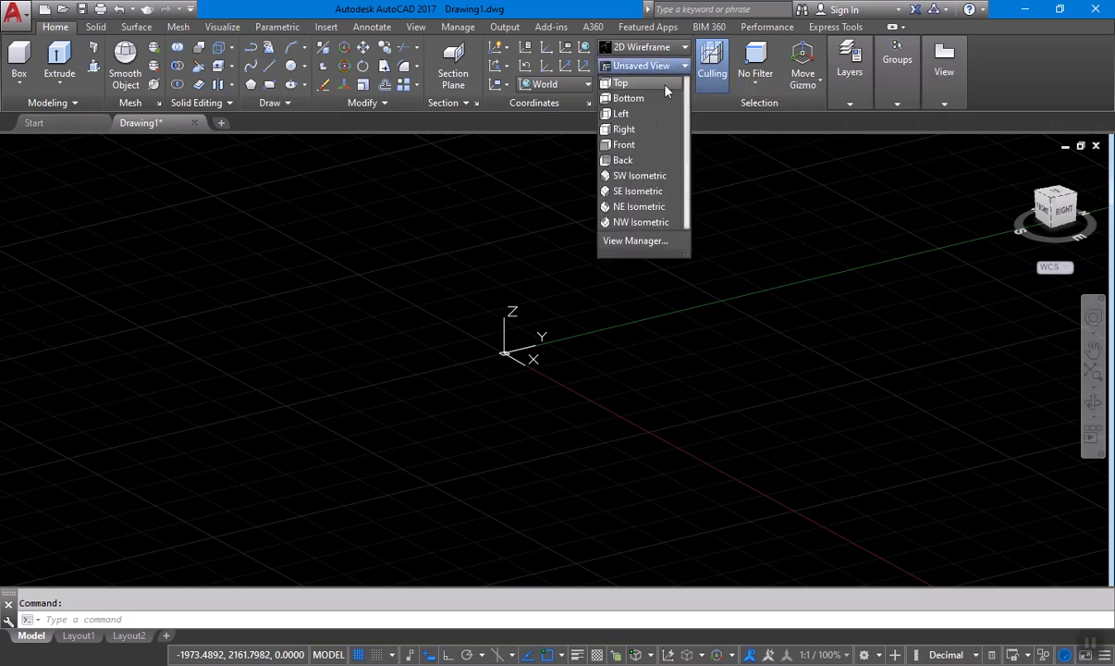
click(638, 191)
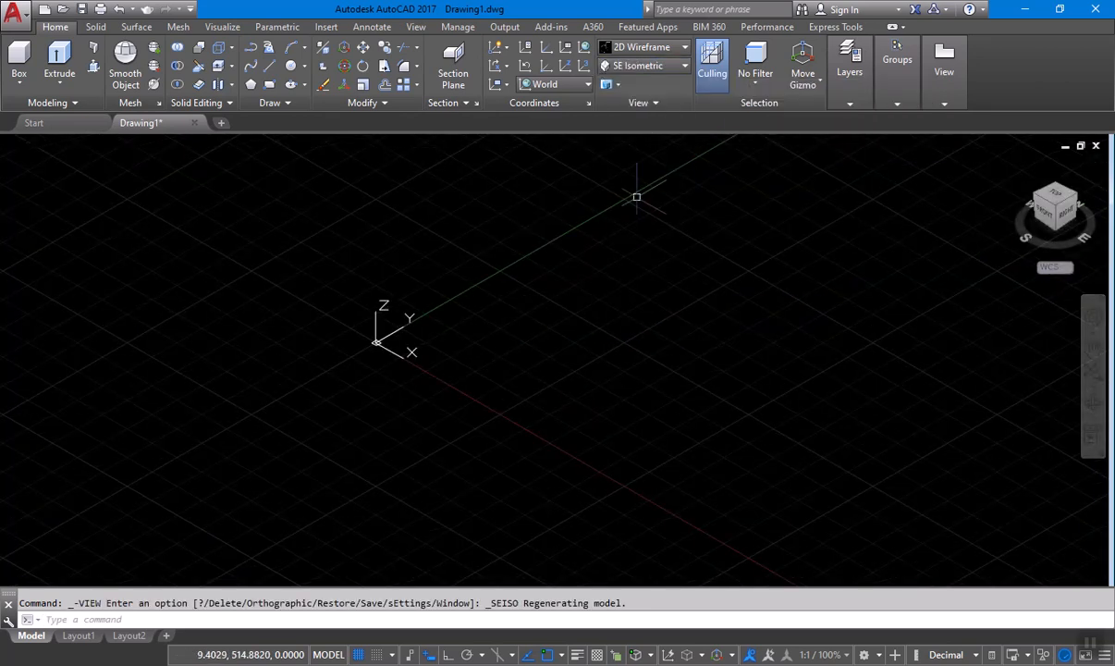
- Hide the drawing grid and turn on Ortho mode
click(360, 654)
click(449, 656)
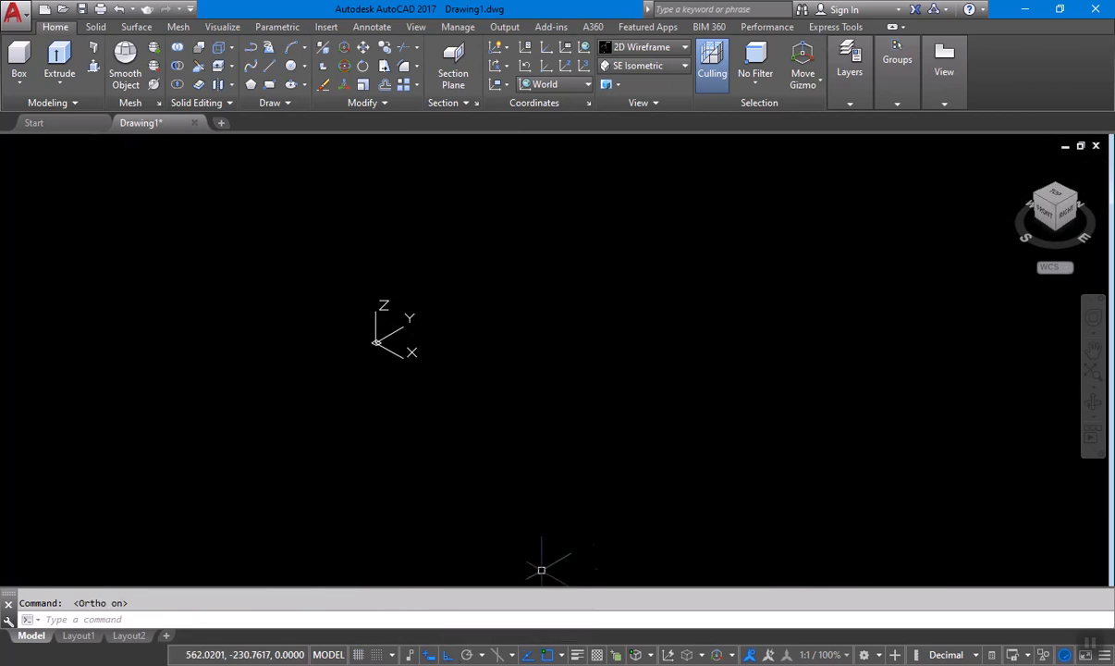
middle_drag(547, 387, 428, 425)
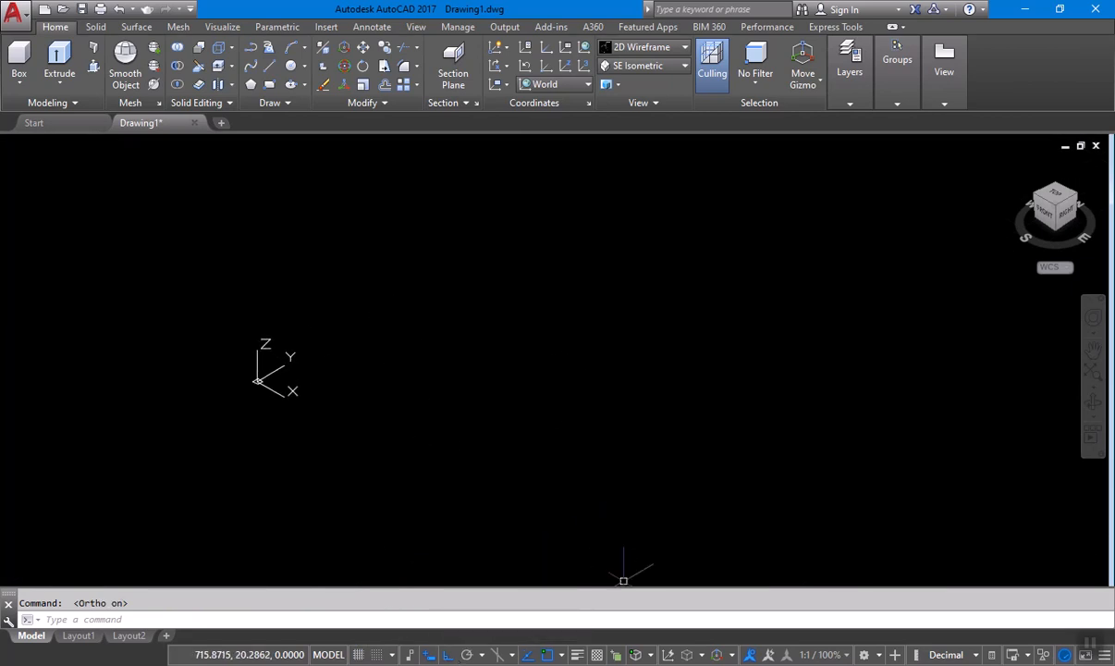
- Switch to the Exercise 4 image in Photos and shrink its window so it floats over the drawing area
key(alt+Tab)
click(1060, 12)
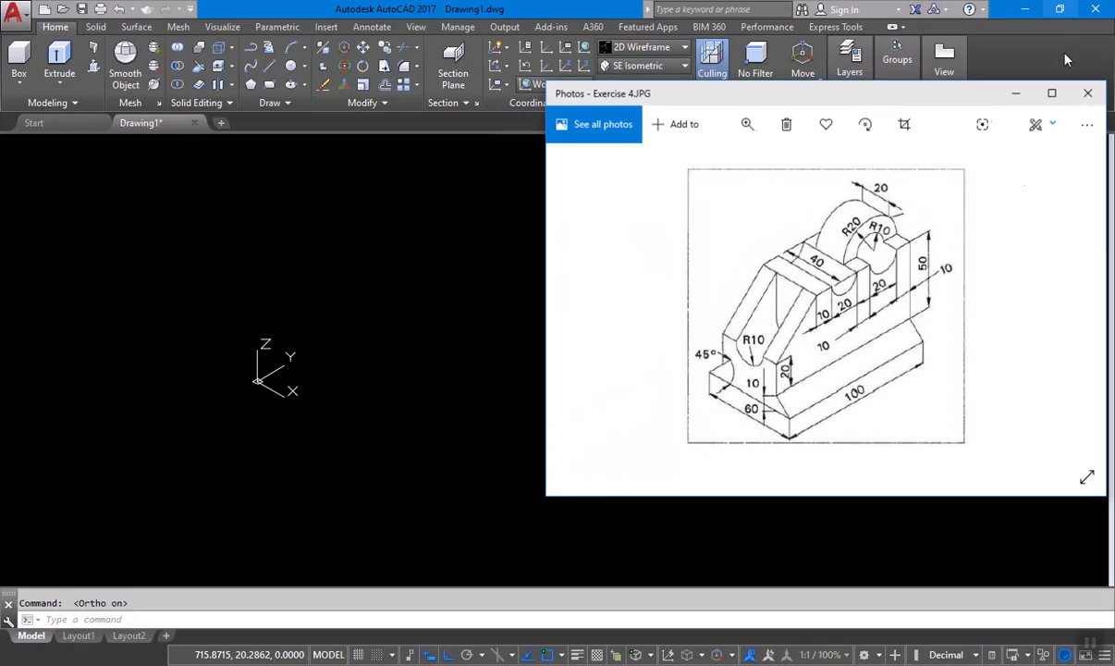
scroll(947, 384, down, 1)
scroll(947, 384, up, 1)
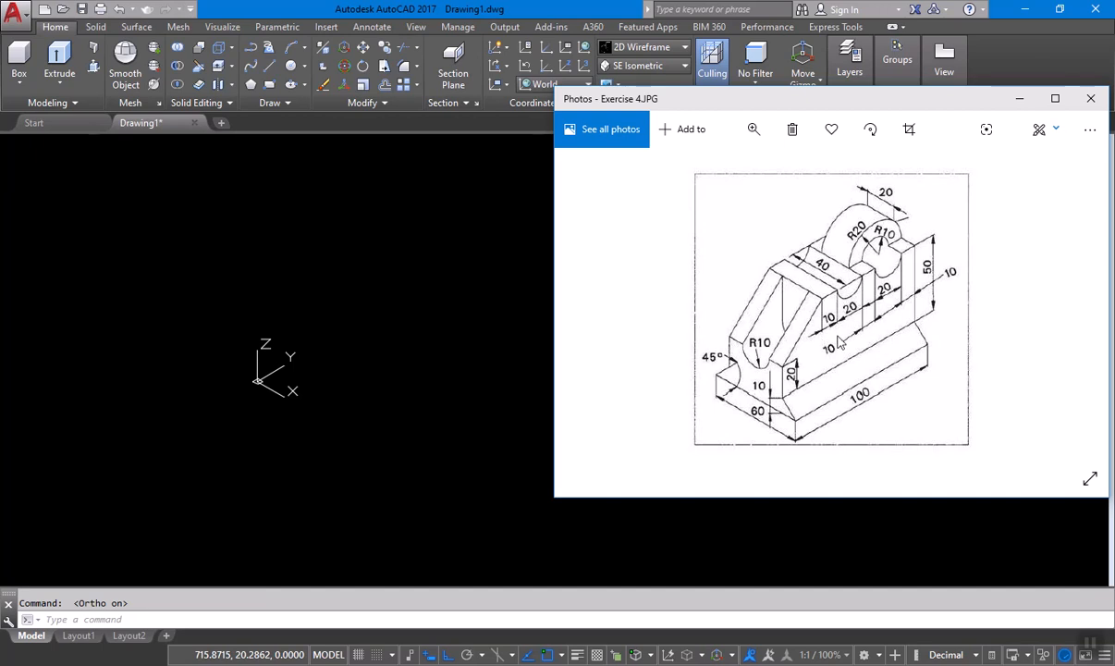
- Draw on the Exercise 4 image with a red pen, adding an arrow towards its long side and outlining the stepped side profile
click(1040, 130)
click(973, 220)
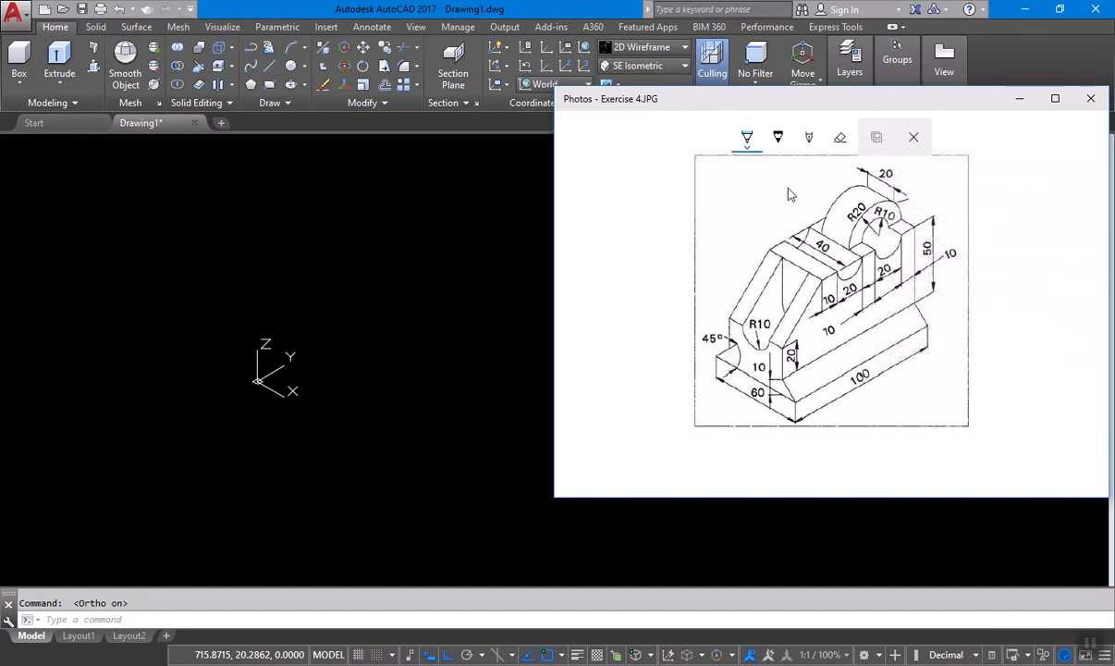
click(750, 148)
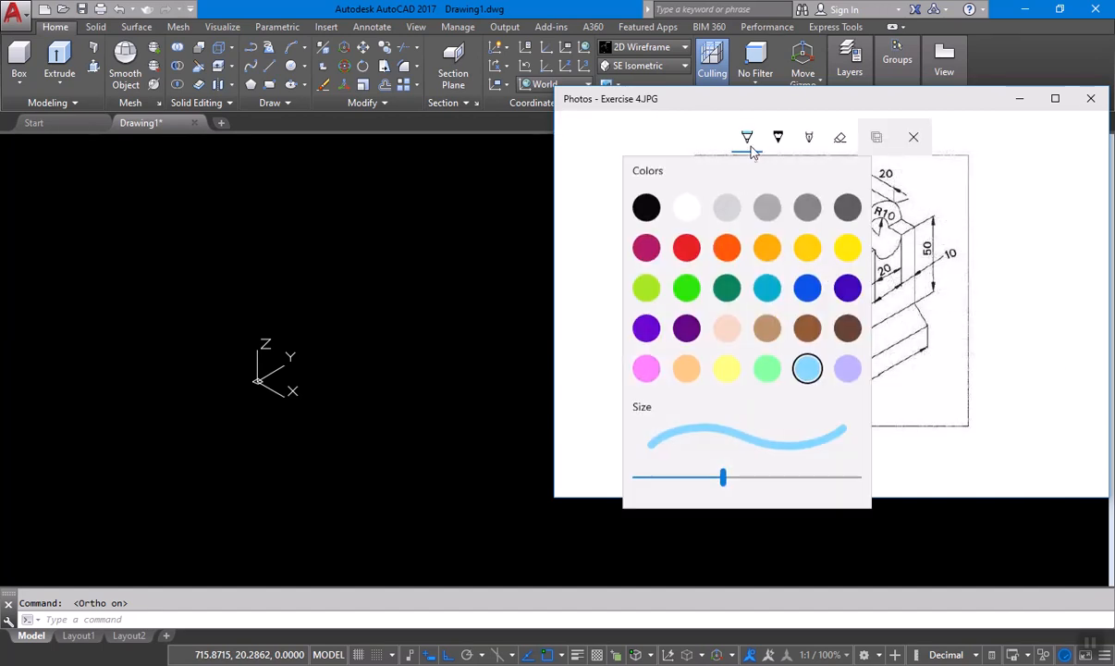
click(688, 248)
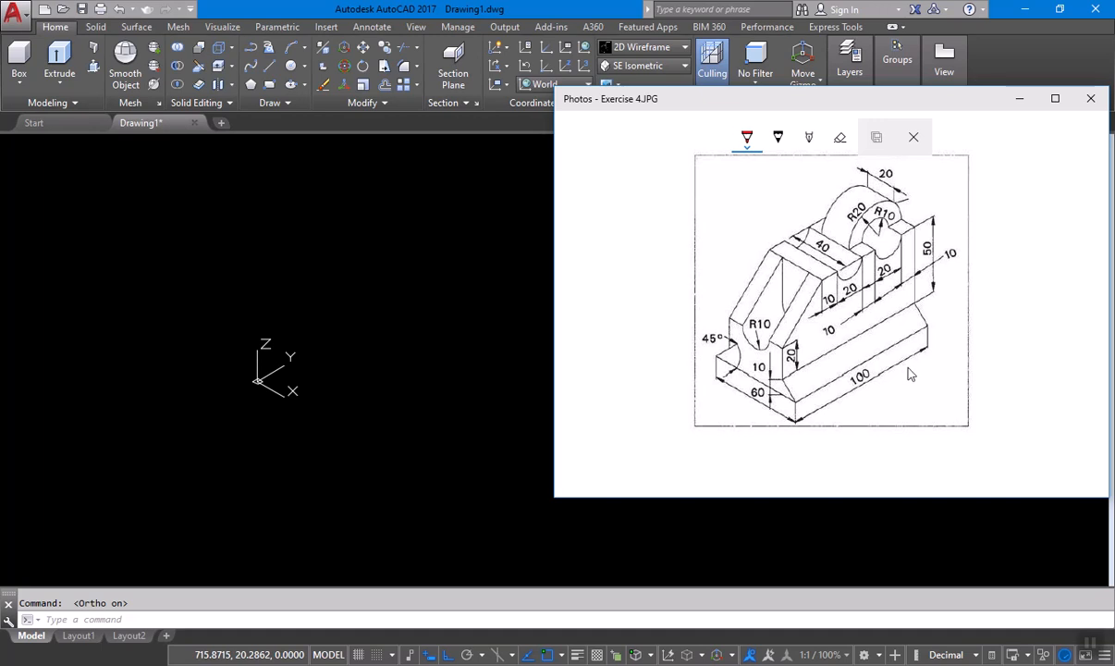
mouse_move(933, 386)
mouse_down()
mouse_move(913, 367)
mouse_move(927, 364)
mouse_up()
drag(785, 377, 921, 313)
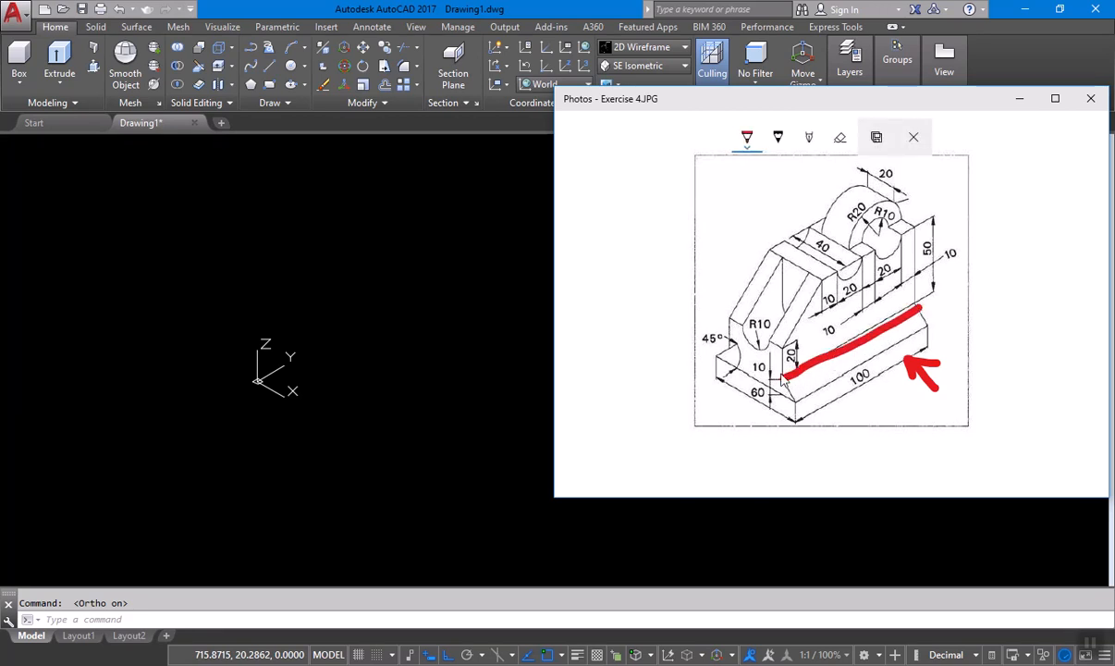
mouse_move(783, 381)
mouse_down()
mouse_move(785, 335)
mouse_move(828, 282)
mouse_move(920, 231)
mouse_move(921, 310)
mouse_up()
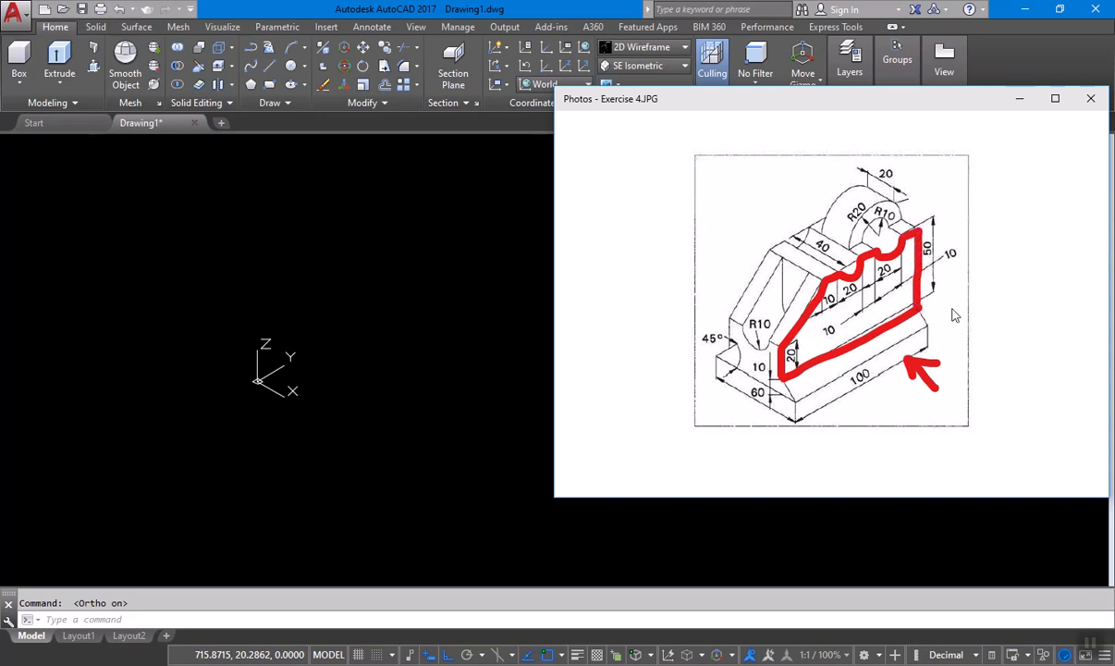
- Mark the extrusion direction with an arrow and circle the 40 dimension in red, then discard the image markup
mouse_move(799, 301)
mouse_down()
mouse_move(721, 245)
mouse_move(733, 268)
mouse_move(723, 248)
mouse_move(740, 247)
mouse_up()
mouse_move(802, 231)
mouse_down()
mouse_move(809, 249)
mouse_move(832, 254)
mouse_move(837, 232)
mouse_move(804, 231)
mouse_up()
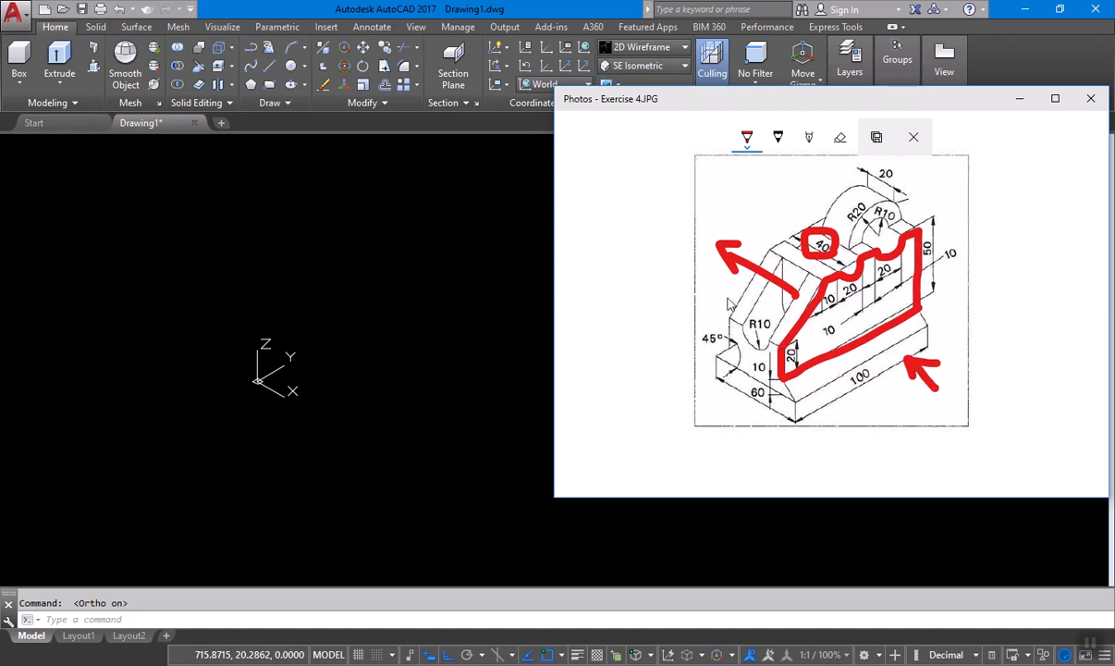
click(914, 136)
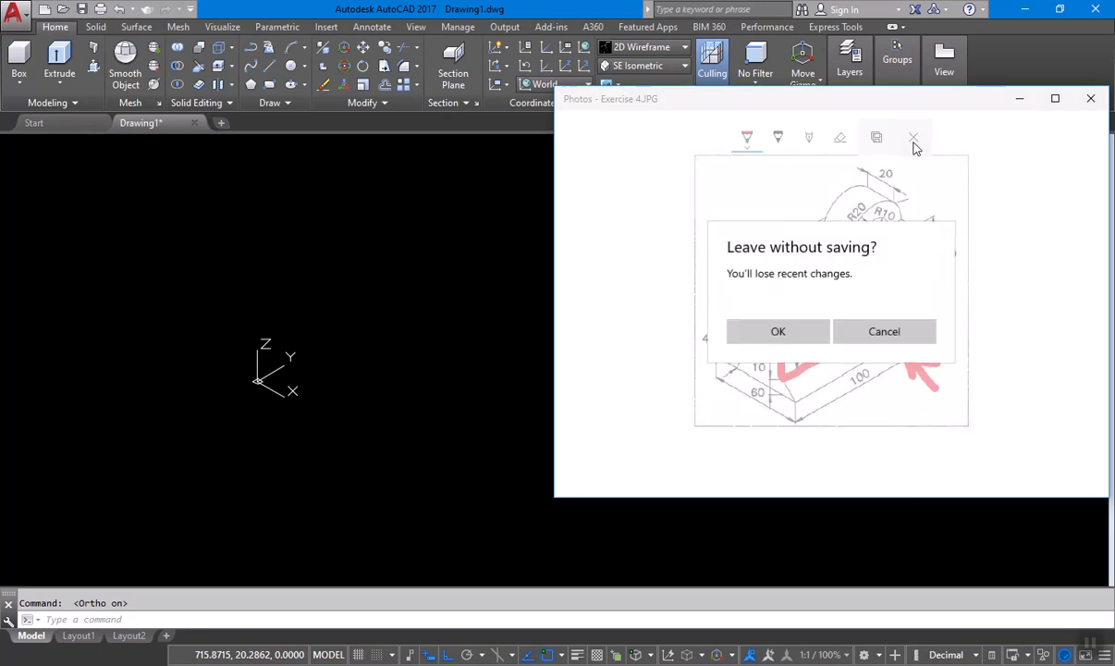
click(801, 331)
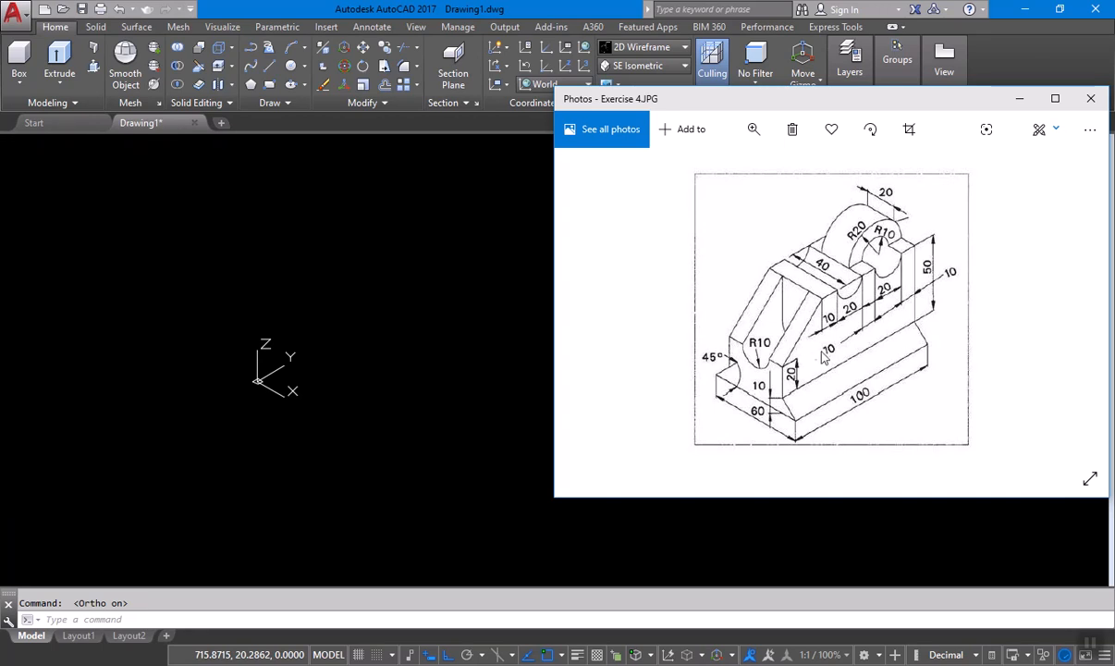
- Return to AutoCAD and set the coordinate system to the Right UCS
click(409, 404)
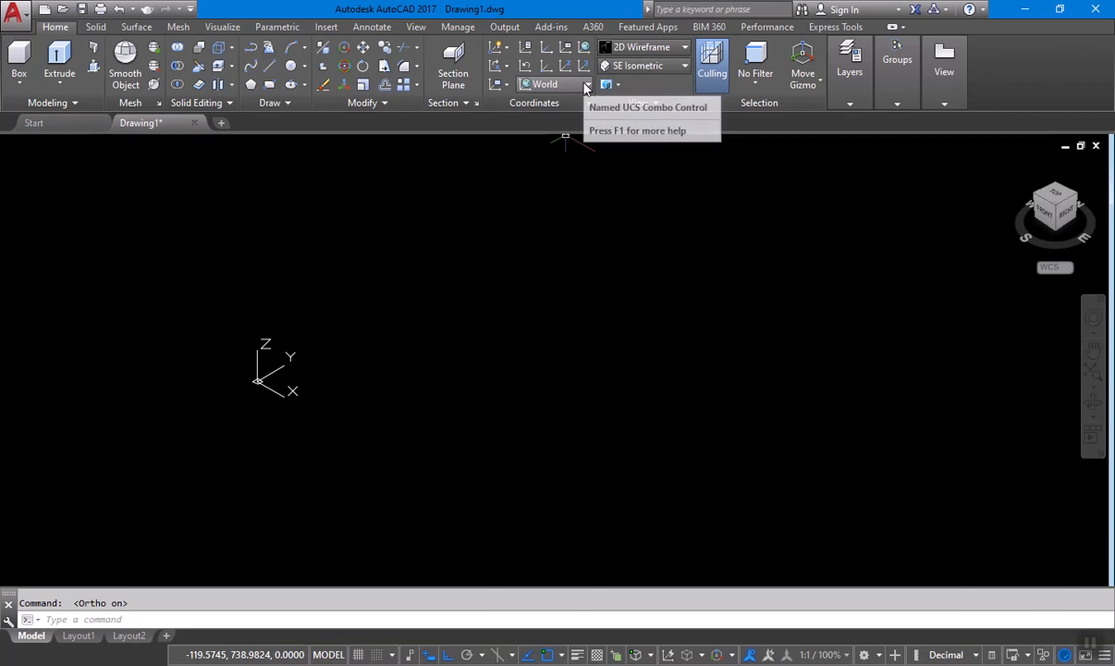
click(585, 85)
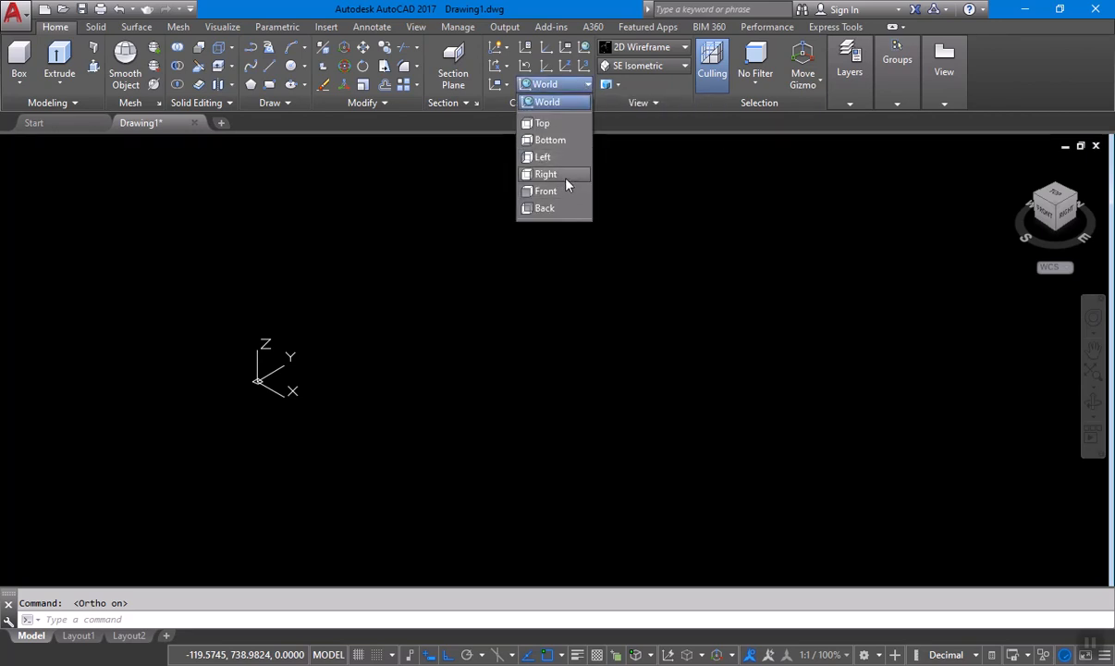
click(559, 179)
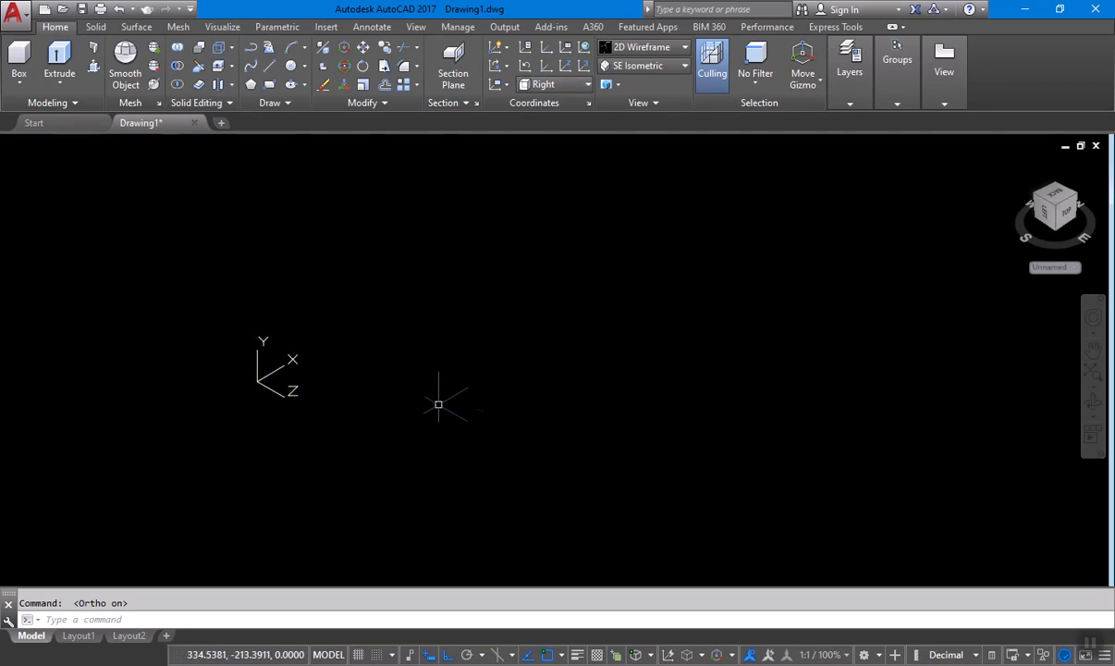
middle_drag(499, 385, 438, 443)
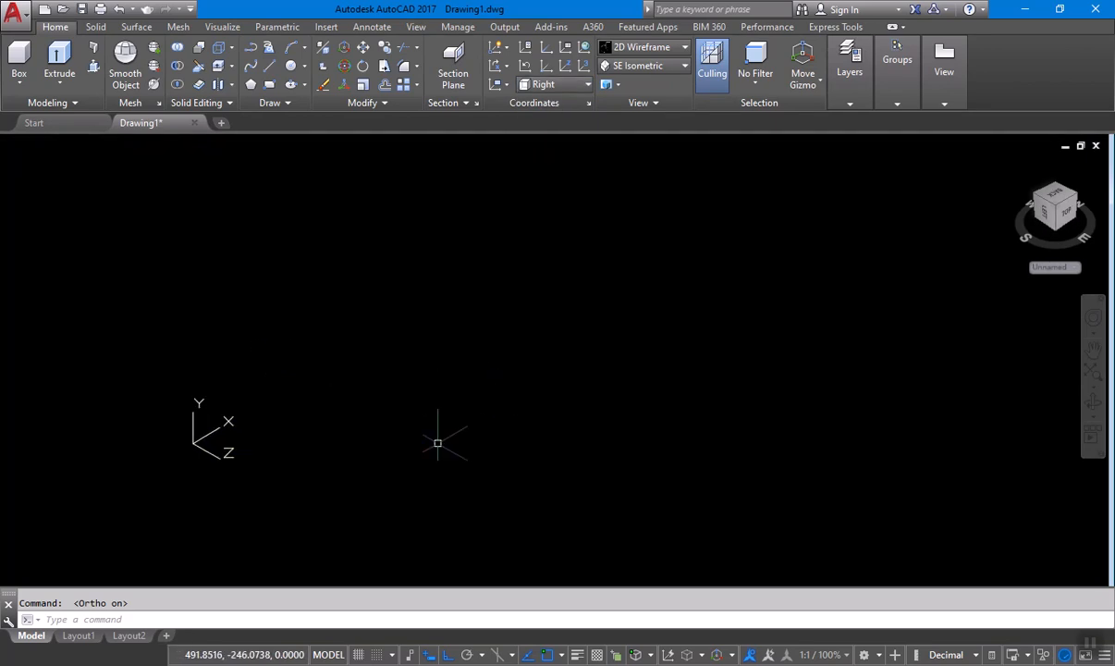
click(659, 664)
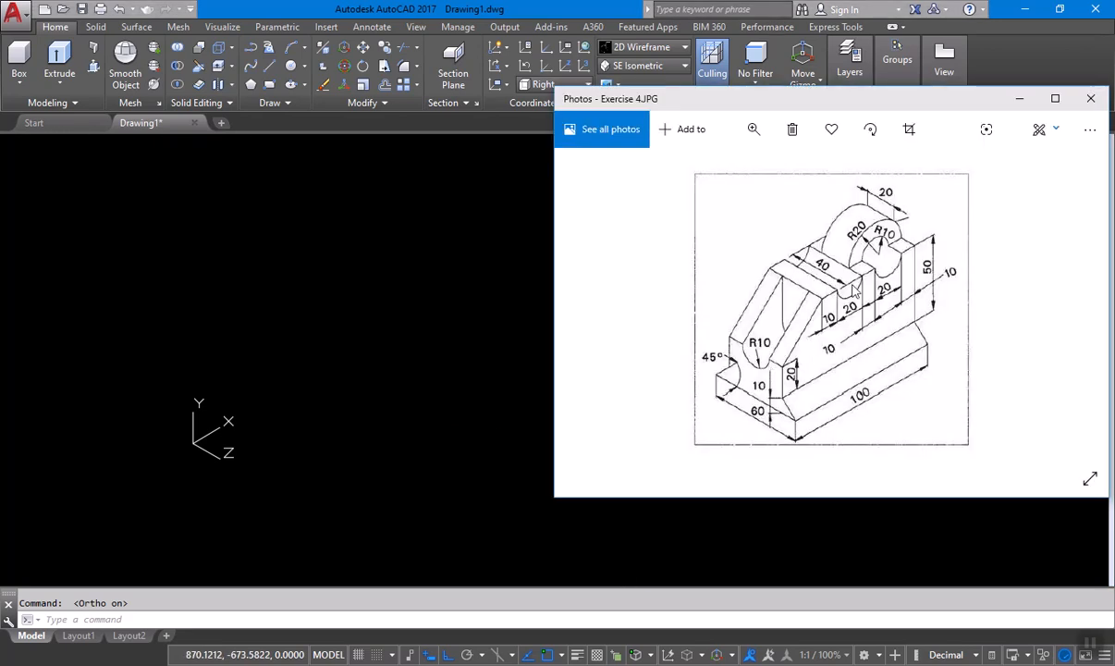
click(412, 454)
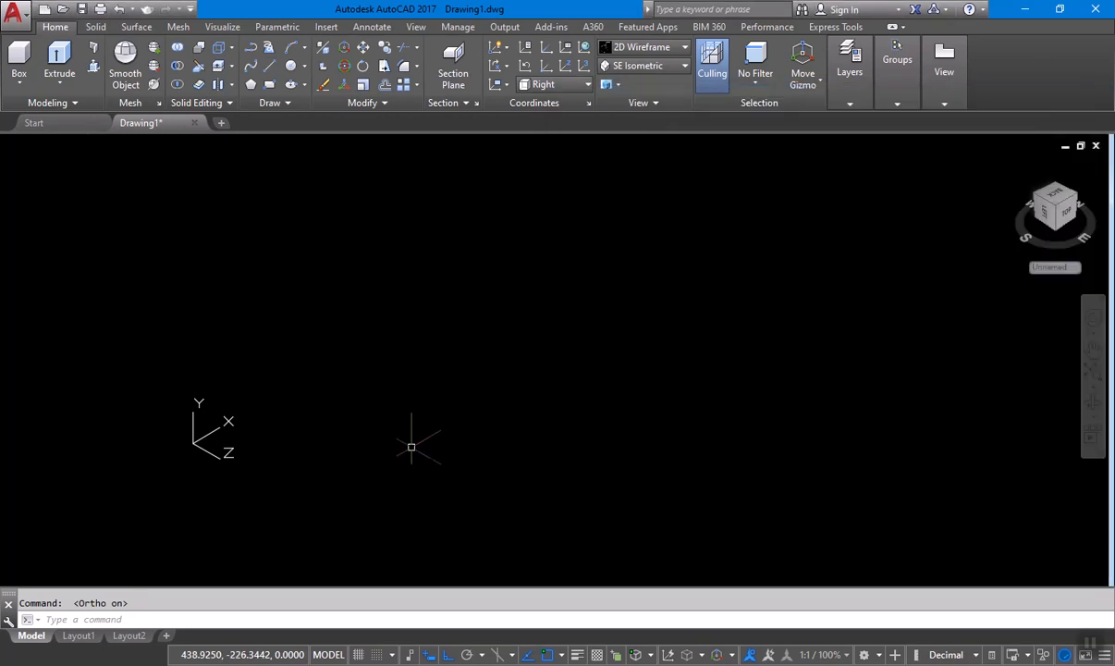
click(681, 69)
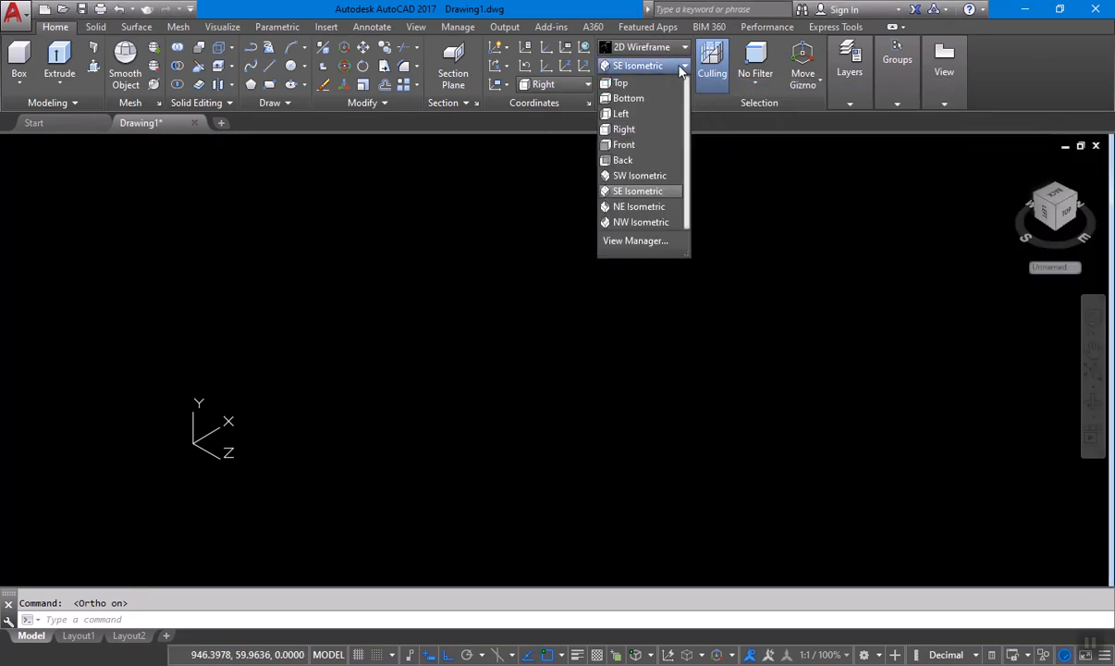
click(681, 69)
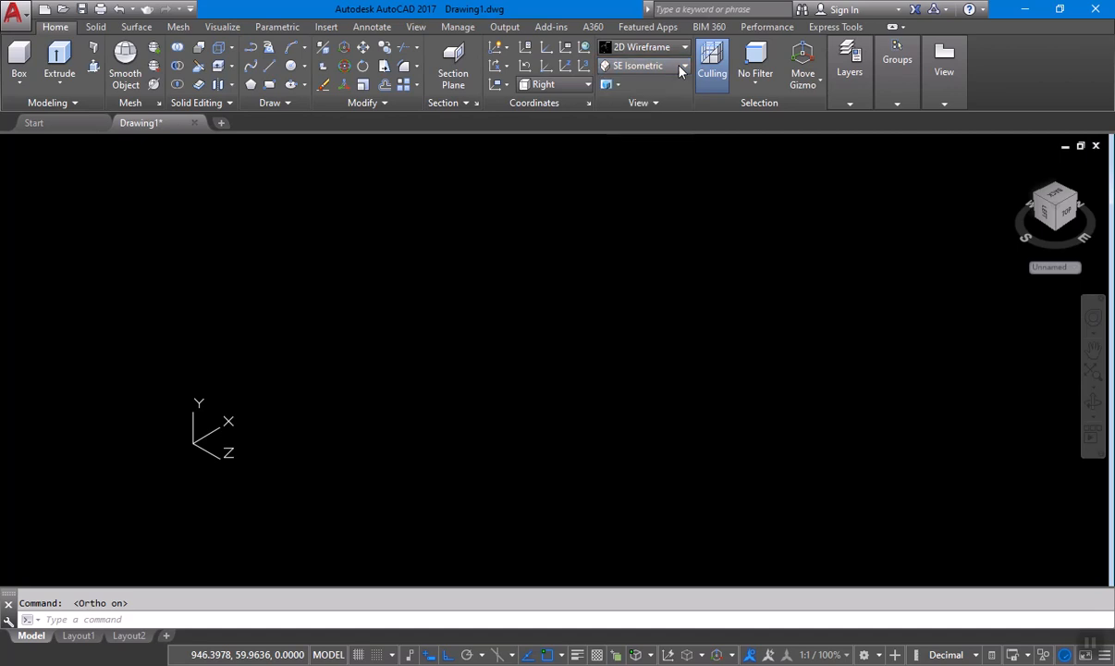
click(678, 69)
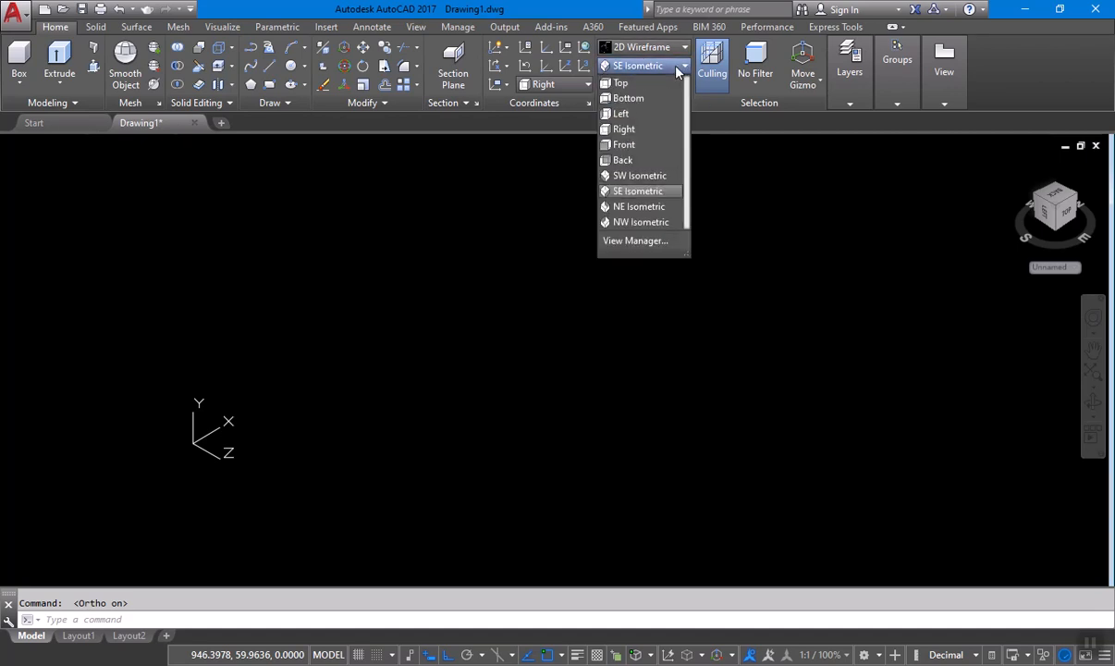
click(548, 132)
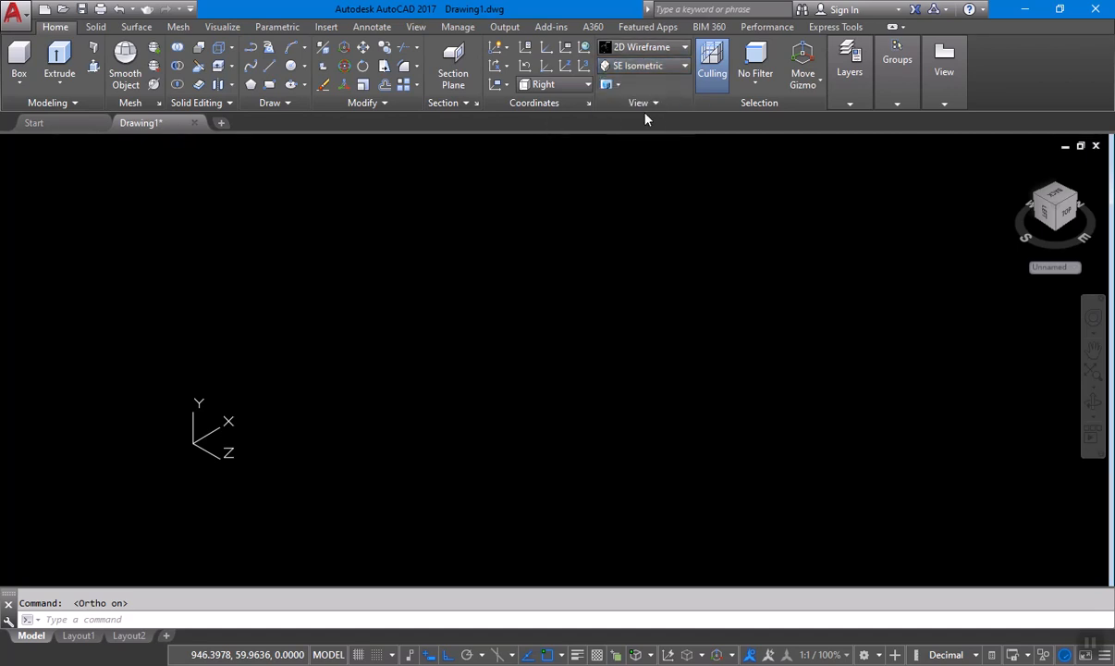
- Set the drawing view to the Right orthographic view
click(628, 68)
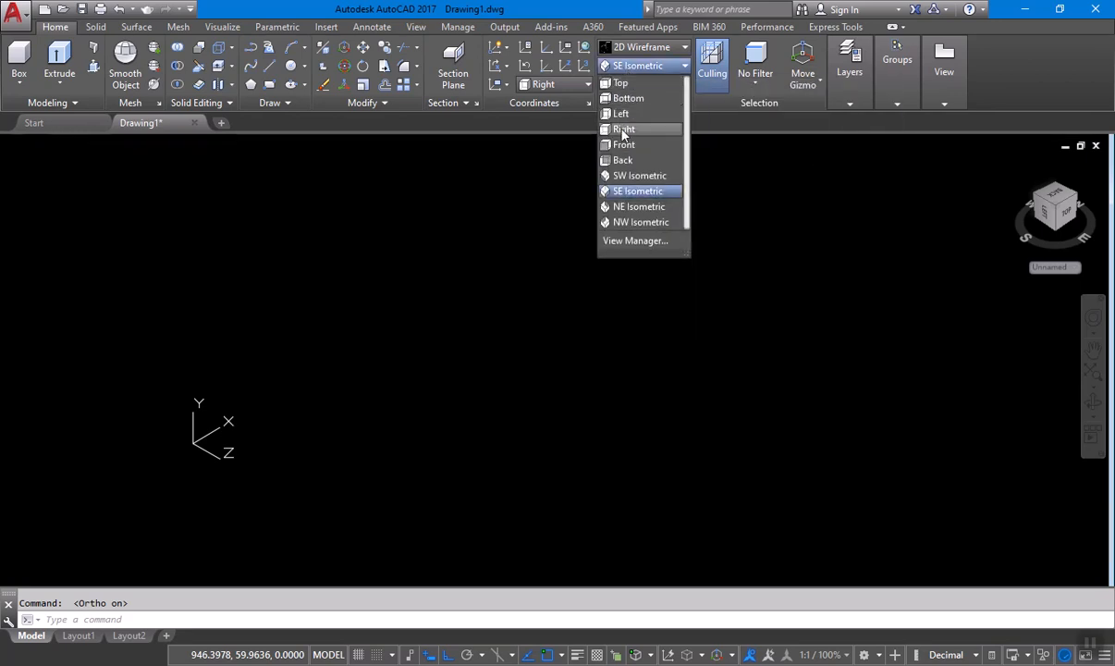
click(624, 130)
mouse_move(501, 386)
middle_down()
mouse_move(360, 451)
mouse_move(301, 456)
middle_up()
middle_drag(372, 424, 324, 456)
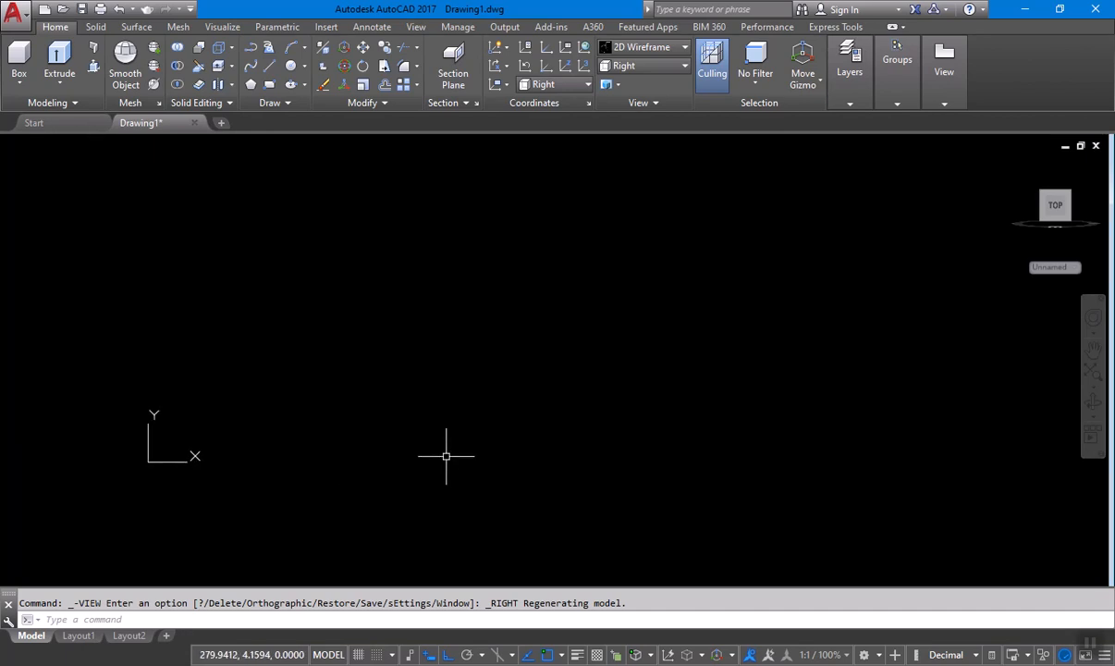
- Check the Exercise 4 image in Photos and, back in AutoCAD, draw a horizontal base line 100 units long
mouse_move(664, 662)
click(665, 585)
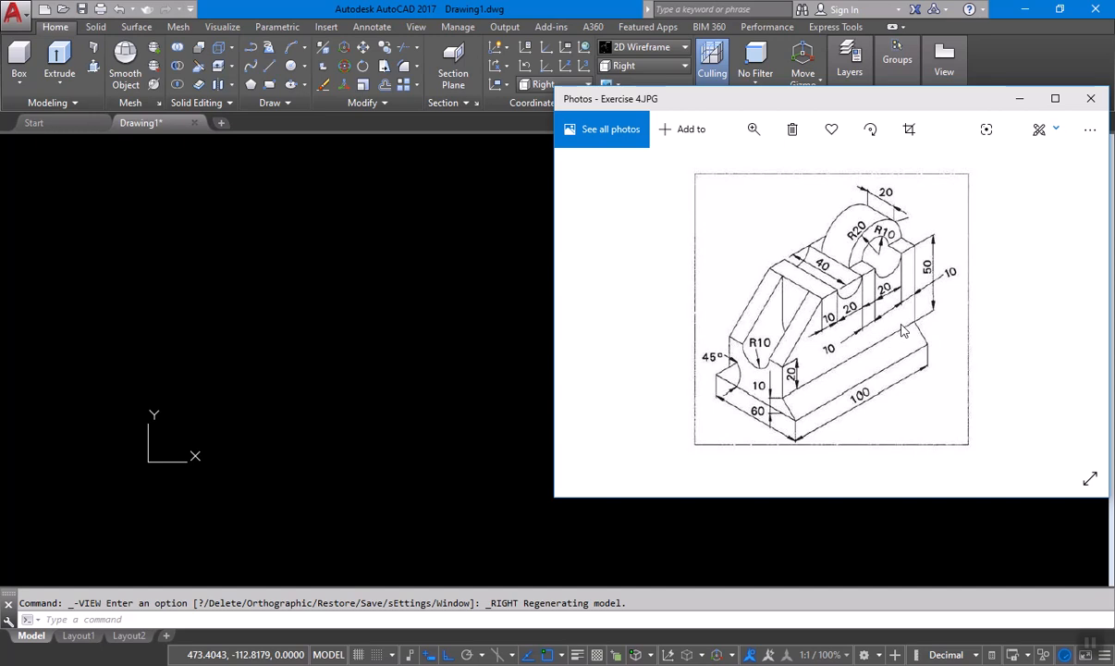
click(518, 389)
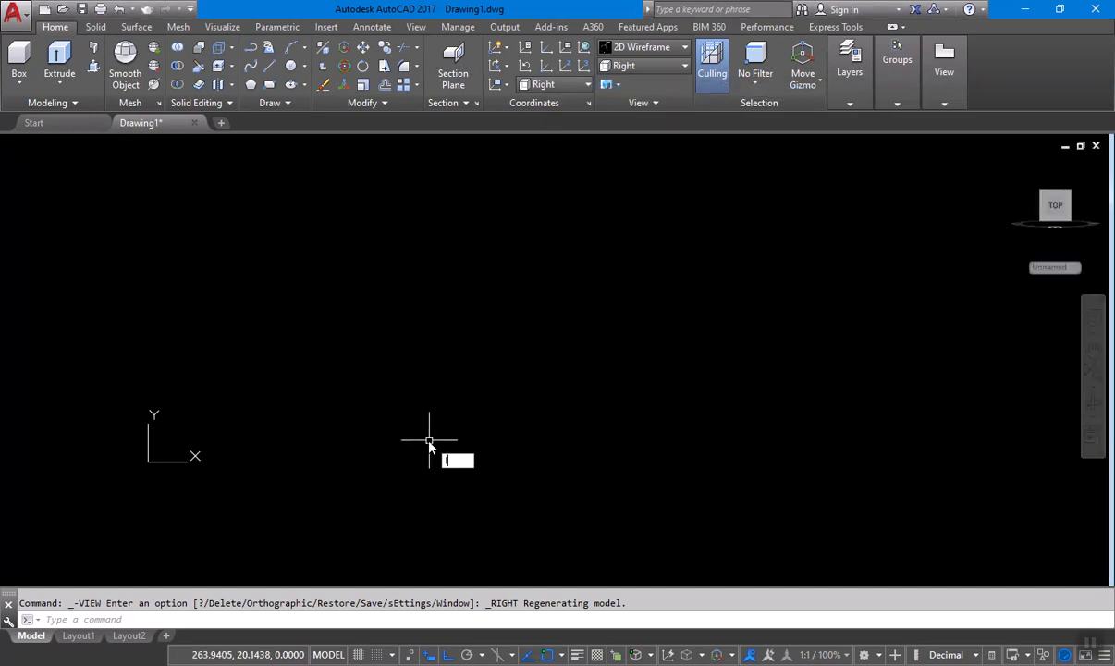
text(l)
key(Return)
click(375, 441)
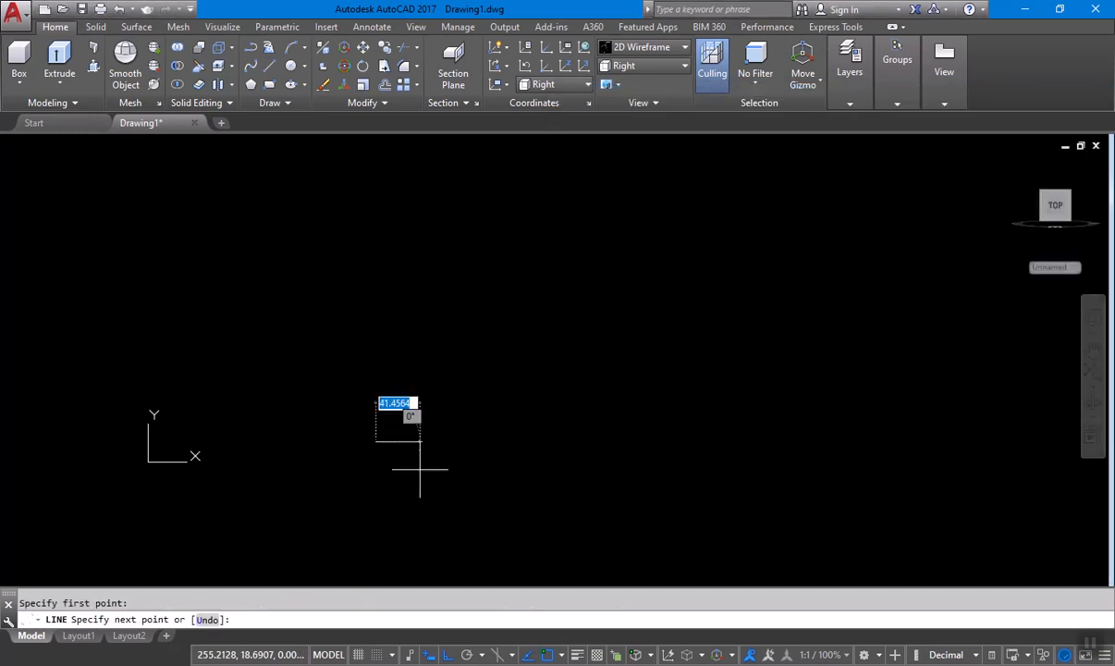
text(100)
key(Return)
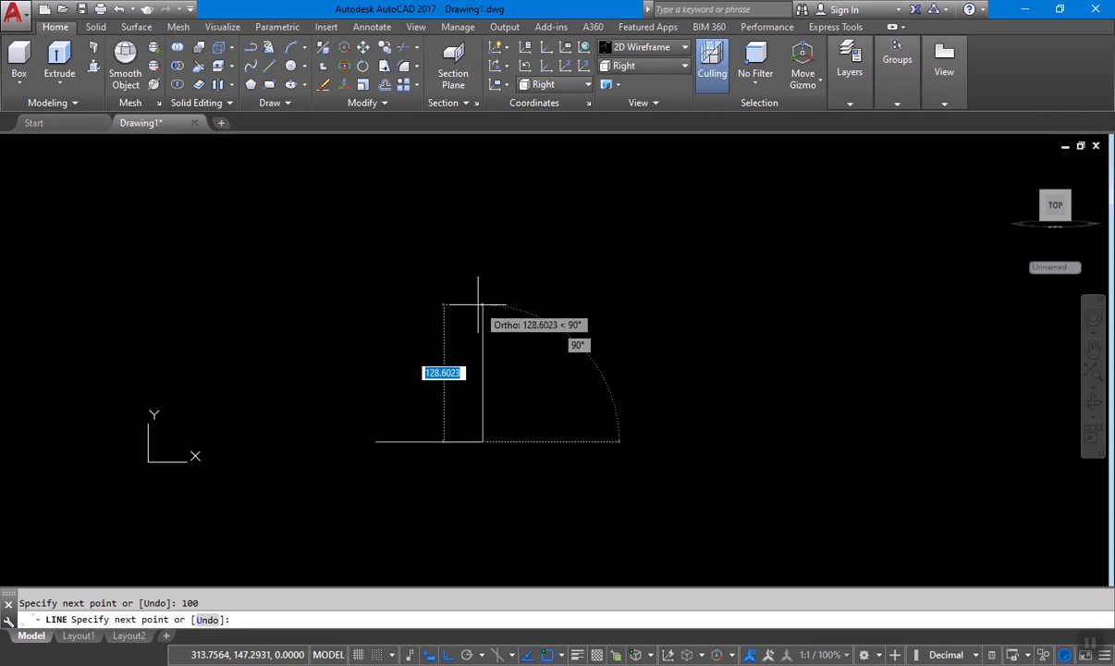
key(Escape)
- Check the height in the Photos image and draw a 50-unit vertical line up from the base line's right end in AutoCAD
click(668, 654)
key(alt+Tab)
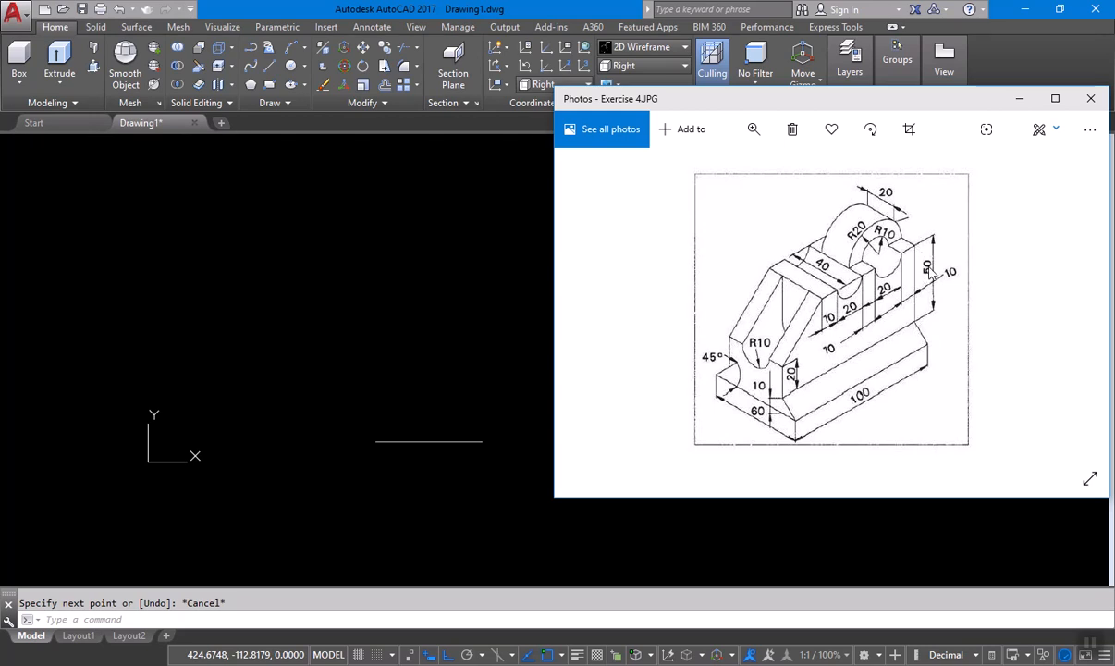
key(alt+Tab)
text(L)
key(Return)
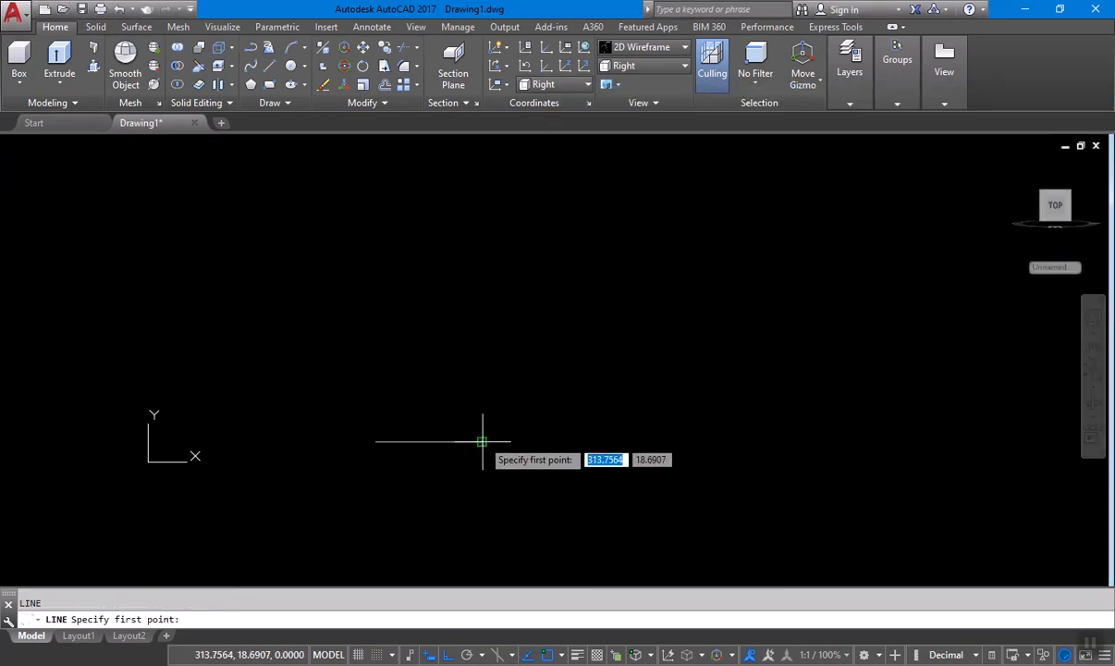
click(482, 441)
text(50)
key(Return)
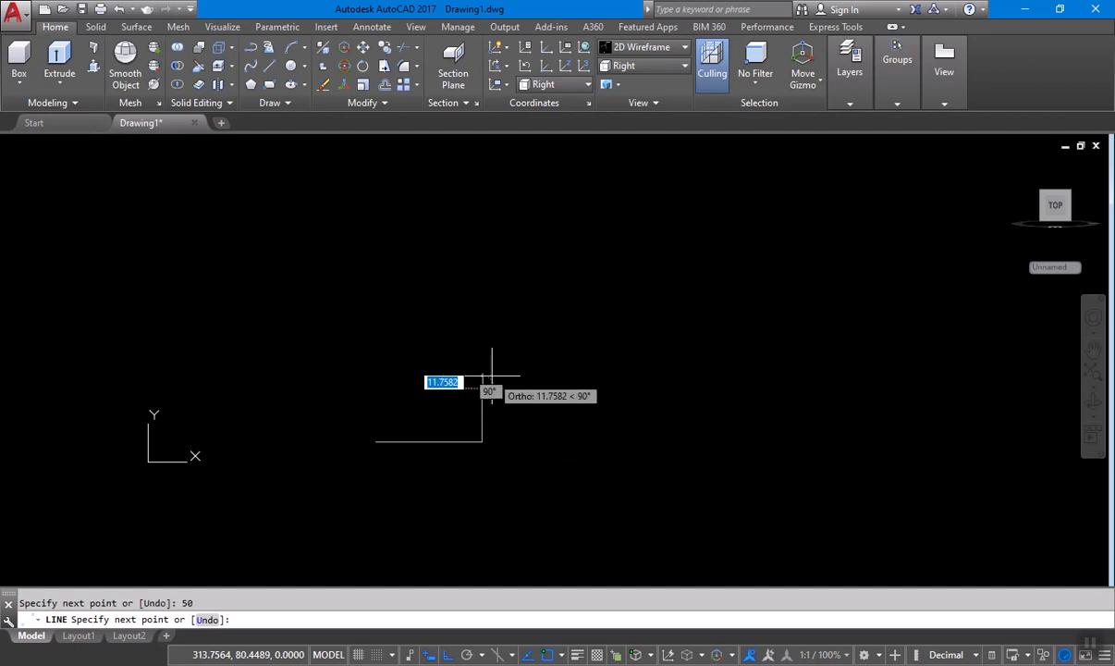
key(Return)
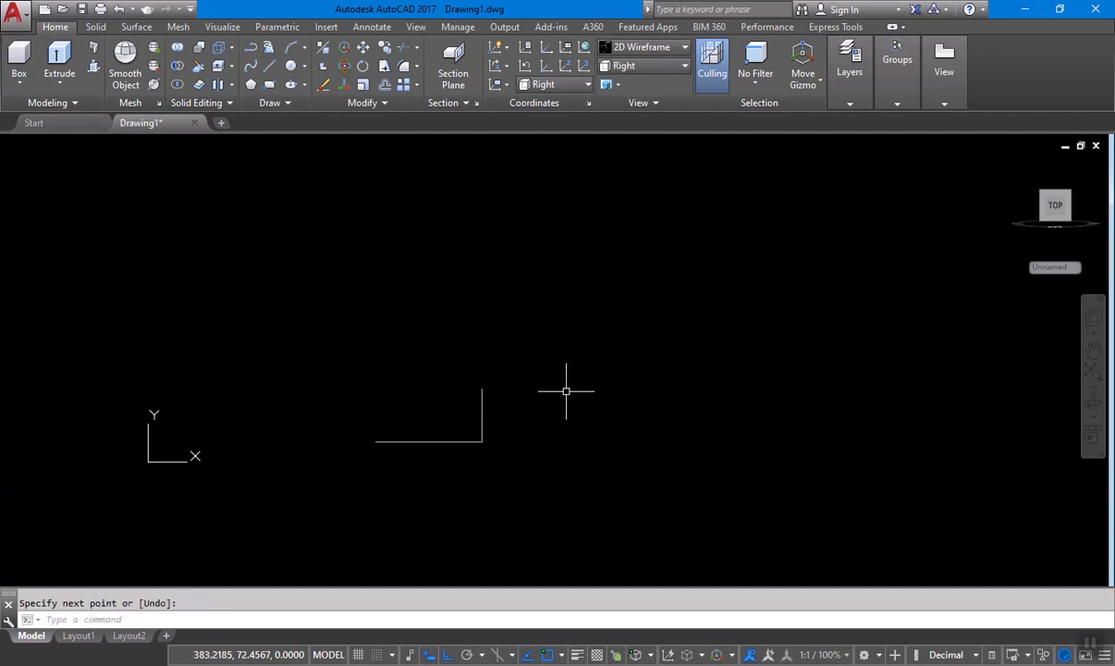
- Consult the Photos image again and draw a 70-unit horizontal line leftward from the vertical line's upper end in AutoCAD
key(alt+Tab)
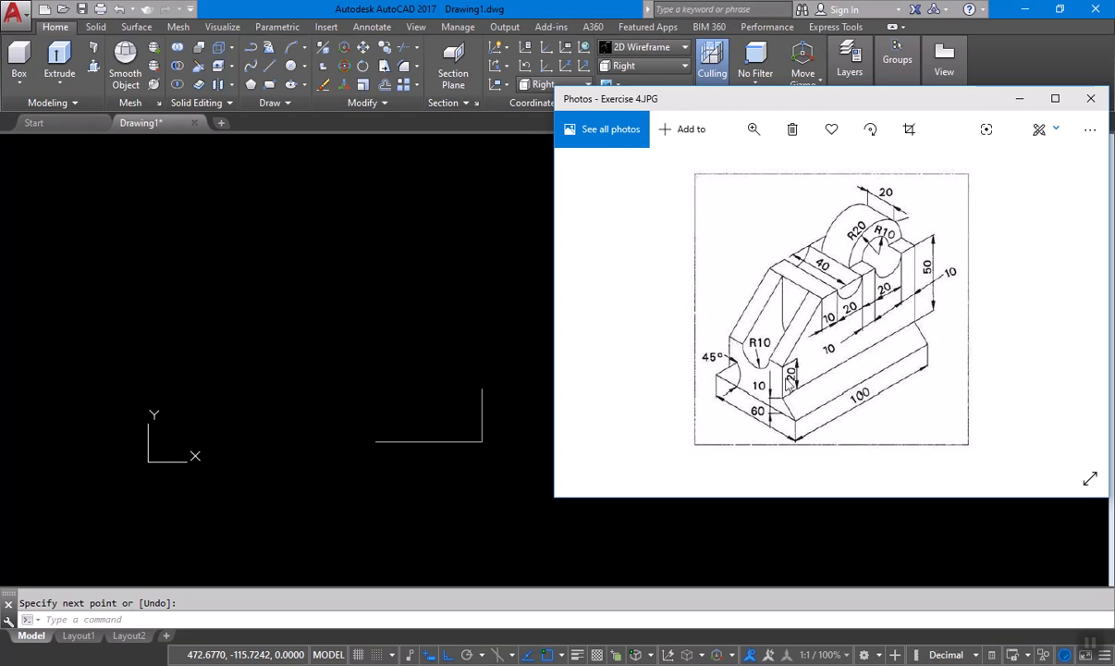
click(415, 359)
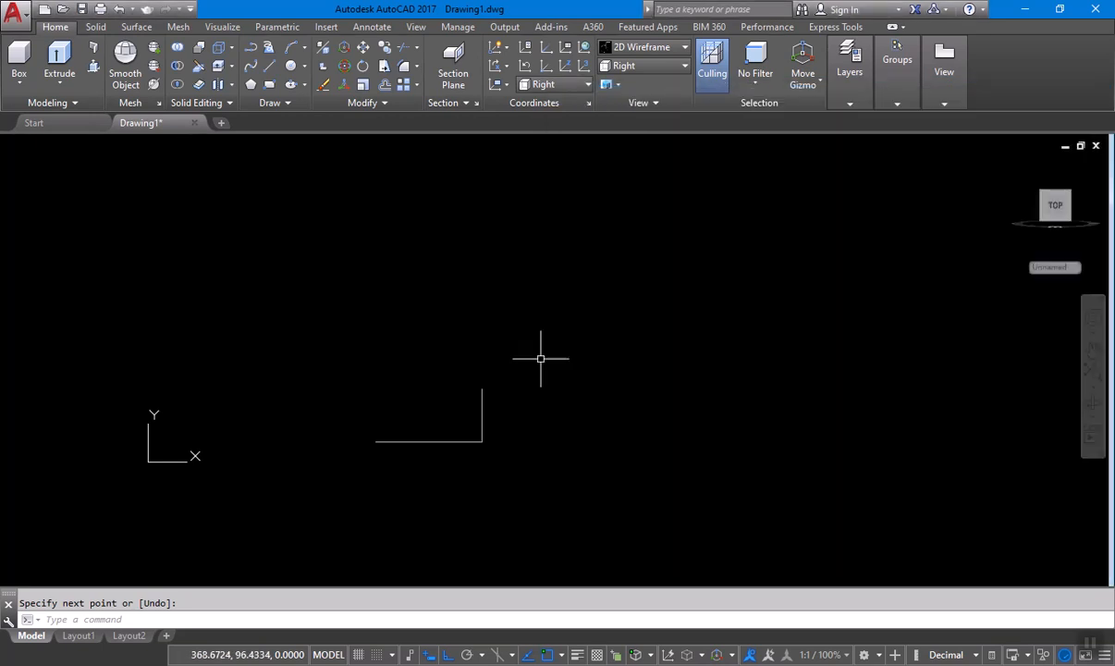
text(l)
key(Return)
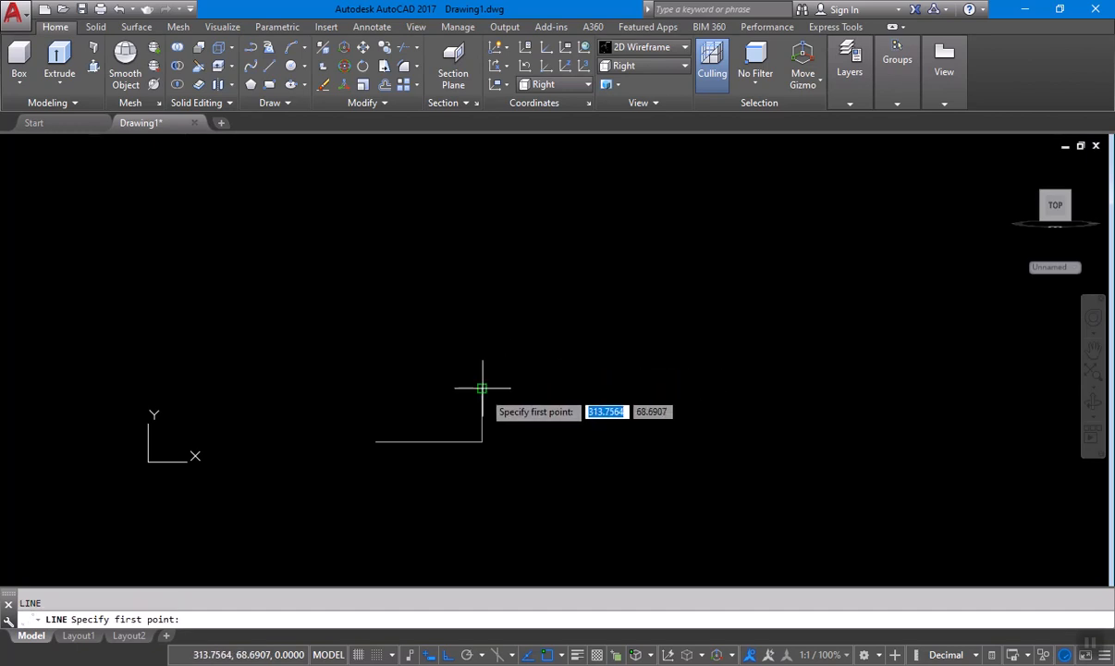
click(482, 387)
text(70)
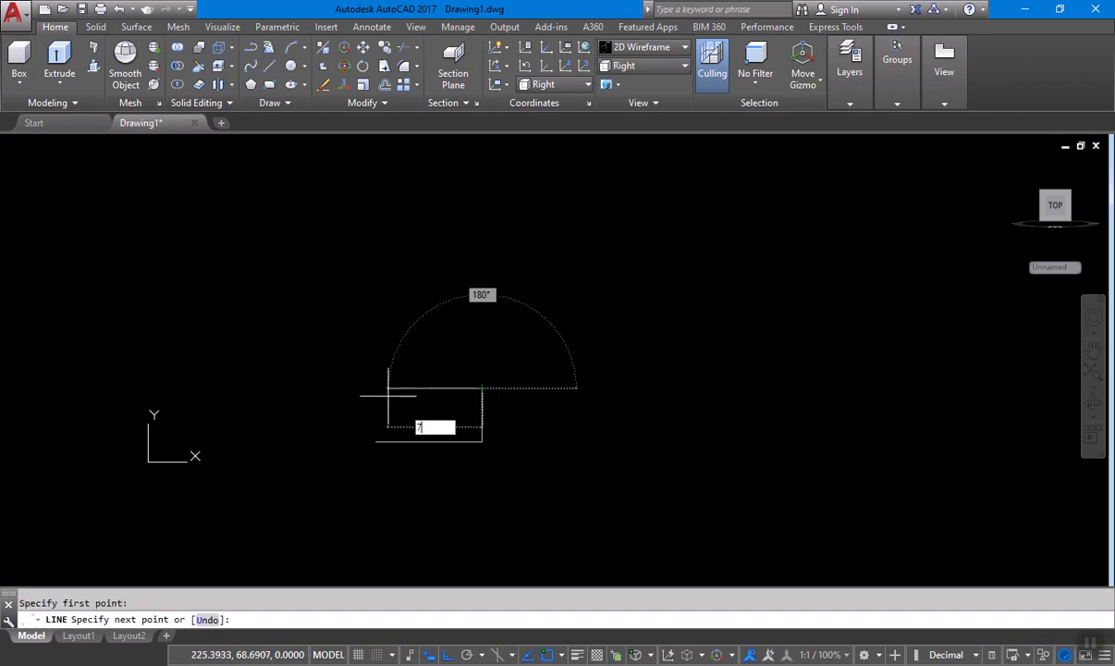
key(Return)
key(Return)
- Draw a 20-unit vertical line up from the base line's left end and close the profile with a sloped line to the top edge
text(l)
key(Return)
click(375, 441)
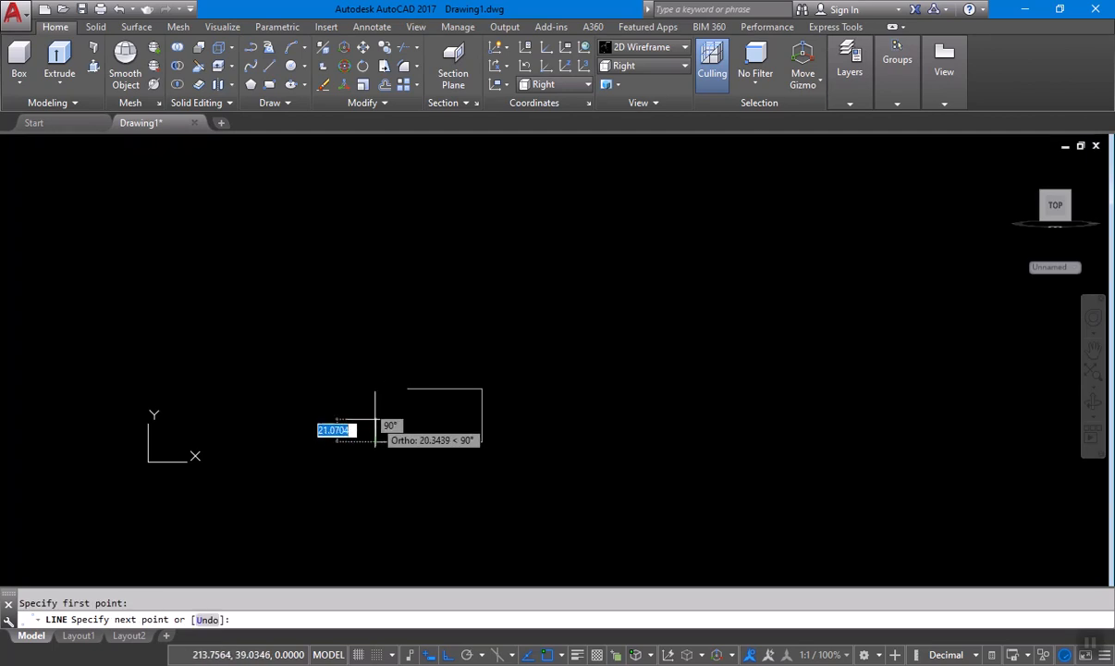
text(20)
key(Return)
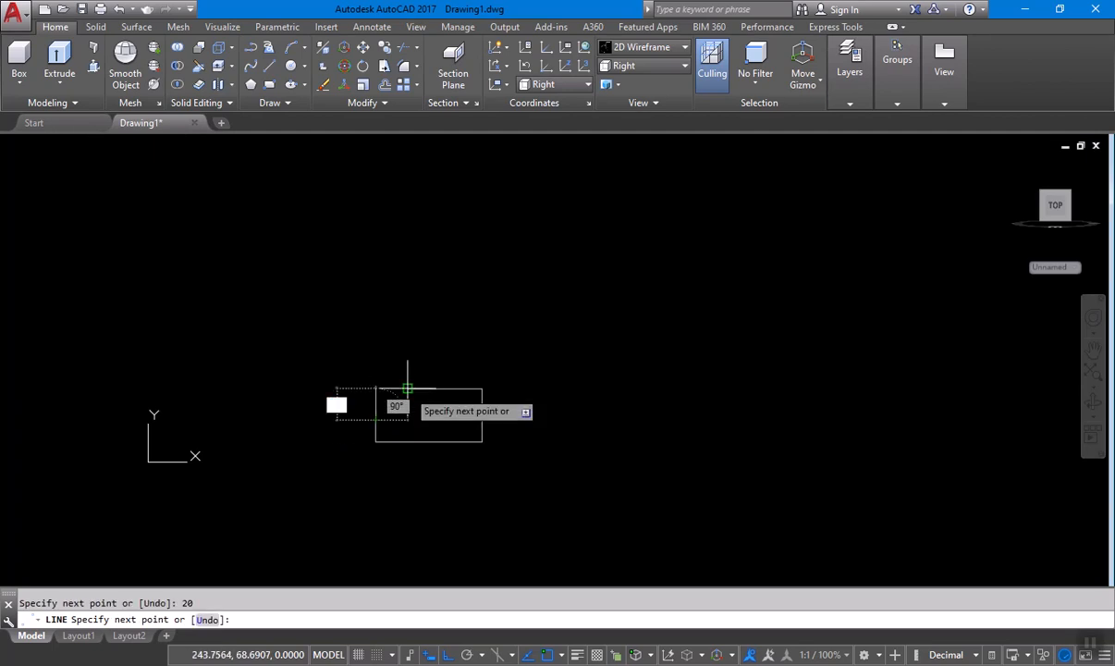
click(407, 388)
key(Escape)
key(alt+Tab)
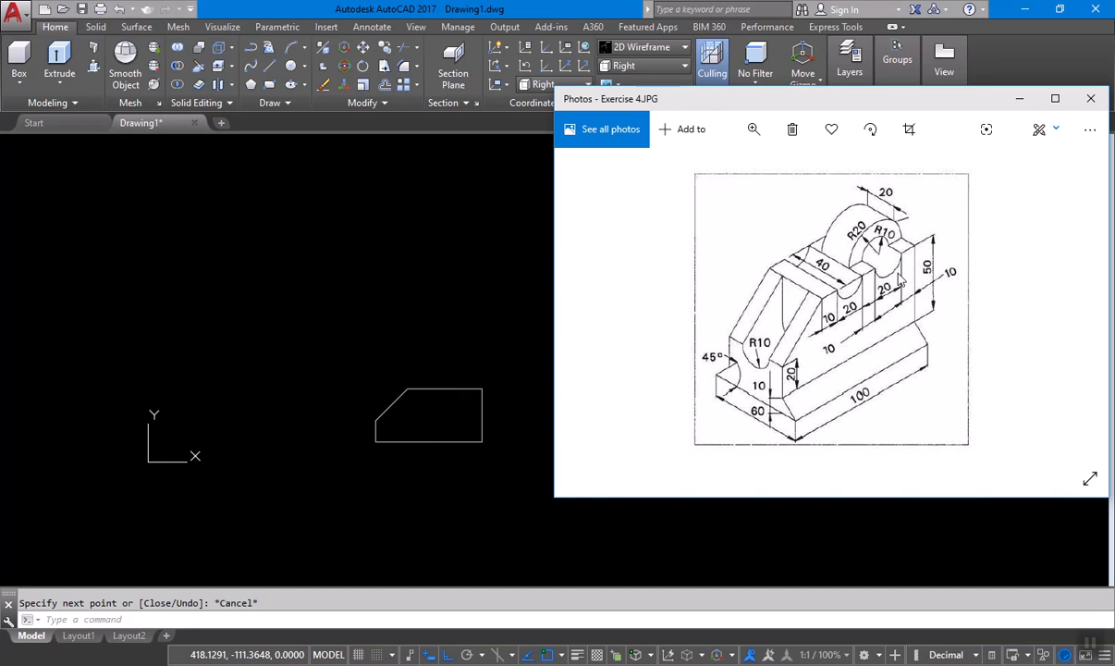
click(515, 373)
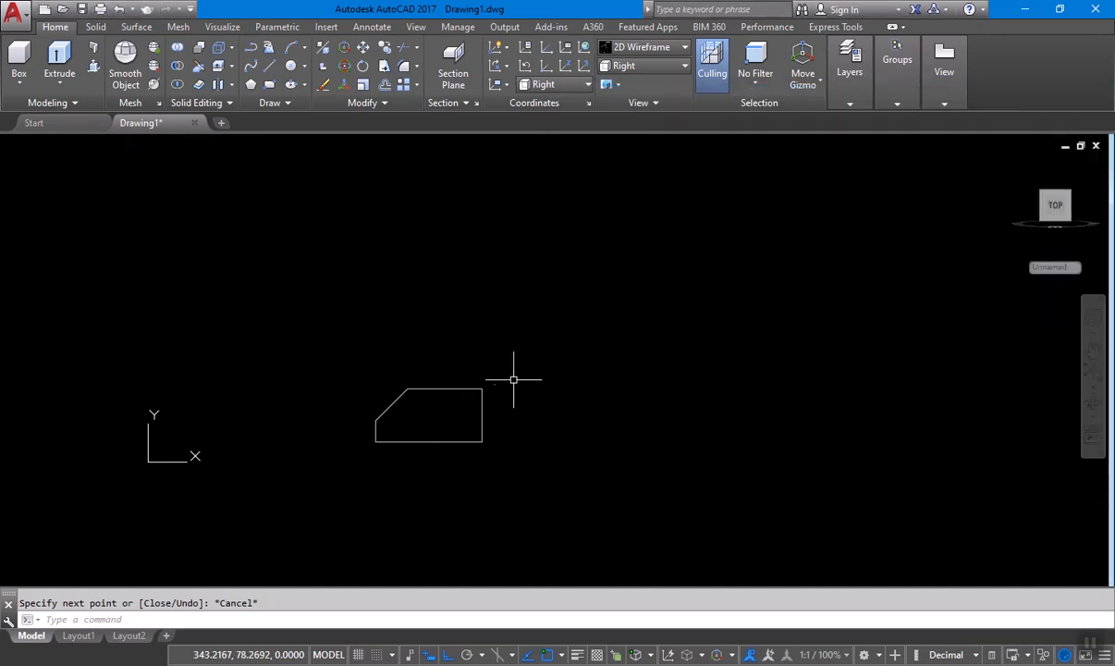
text(o)
key(space)
text(10)
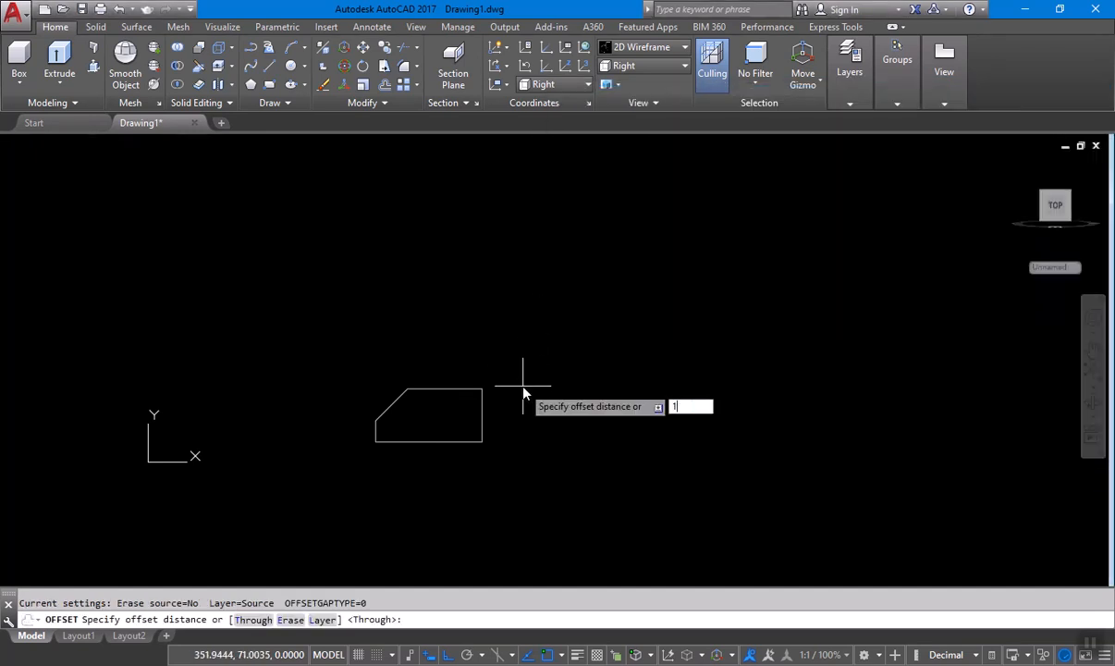
key(Return)
click(483, 411)
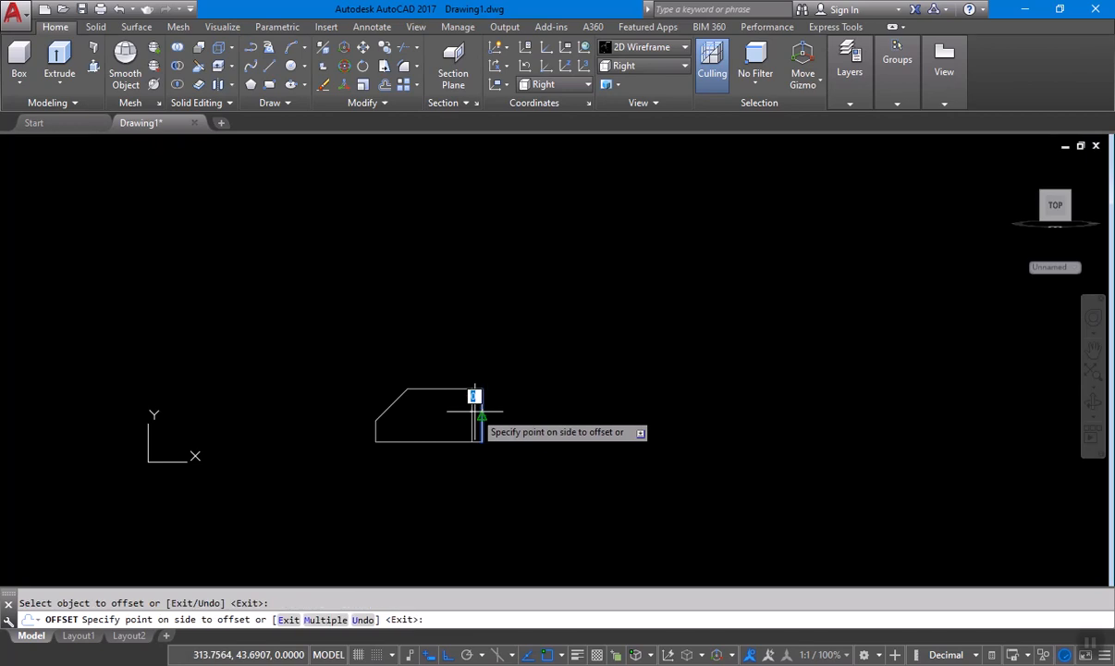
key(Escape)
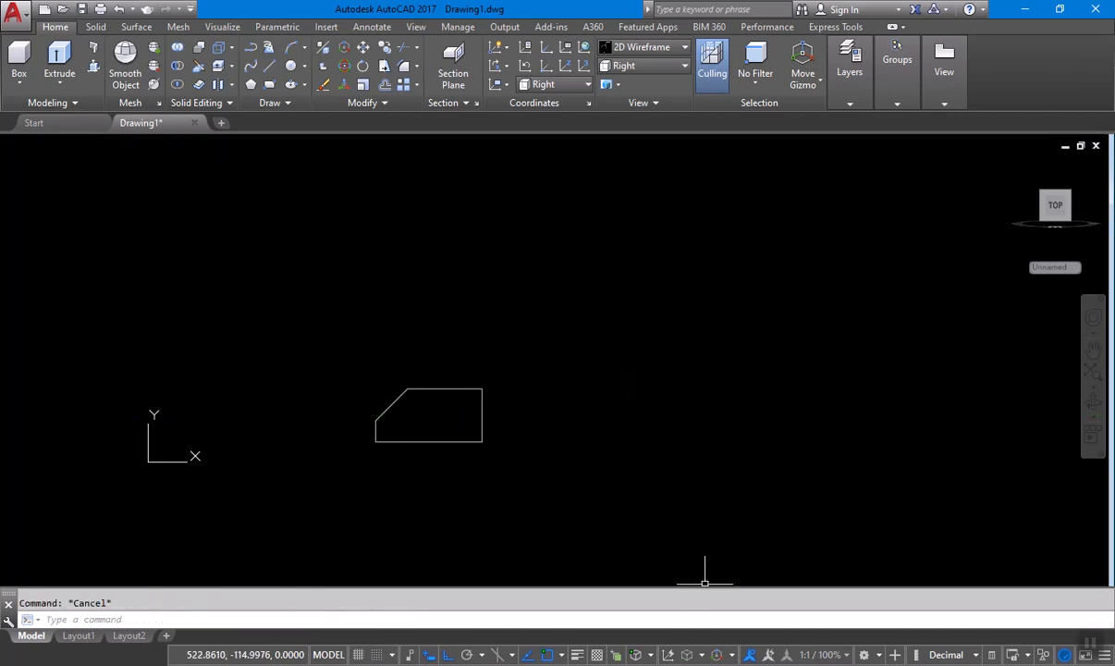
- Check the groove in the Photos image and draw a circle of radius 10 centred on the profile's upper right corner in AutoCAD
key(alt+Tab)
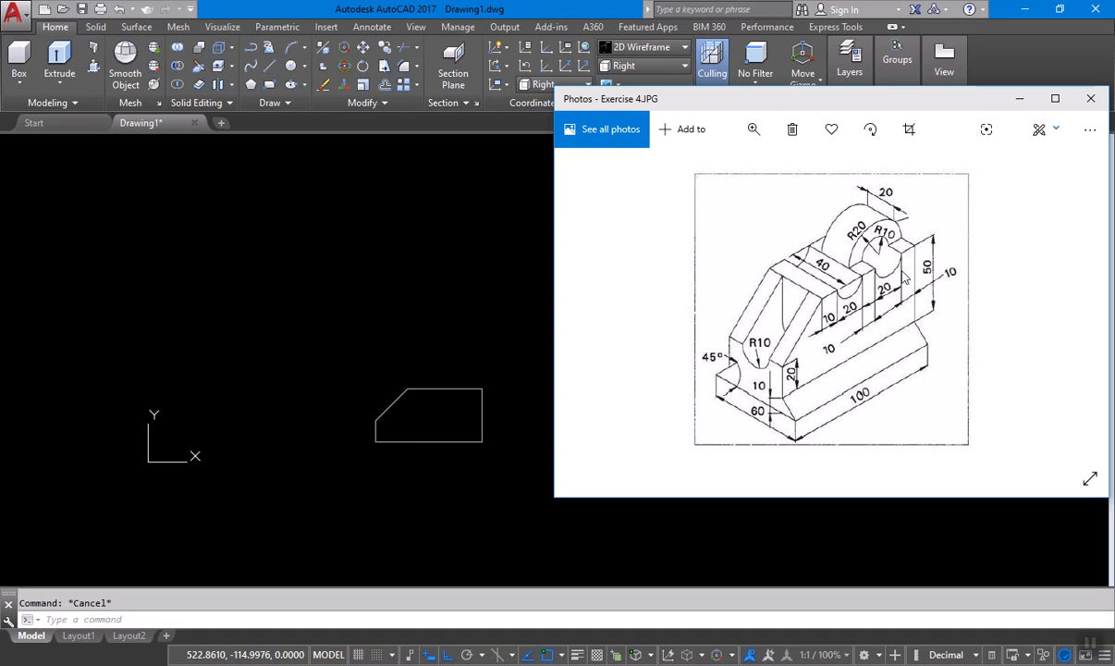
click(512, 362)
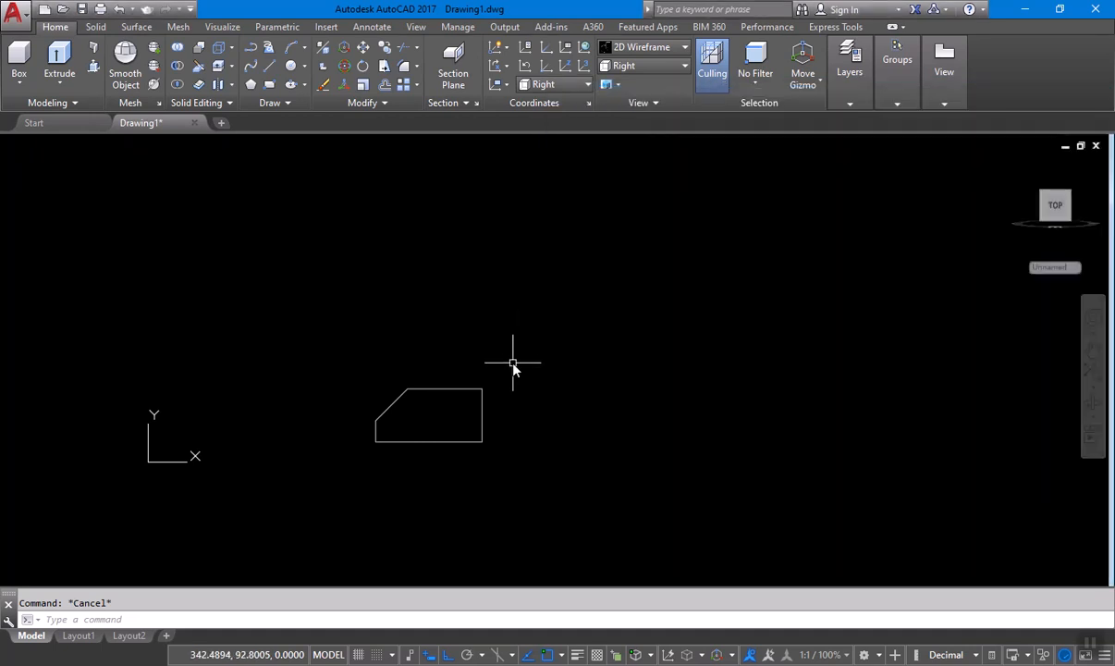
text(c)
key(Return)
click(482, 388)
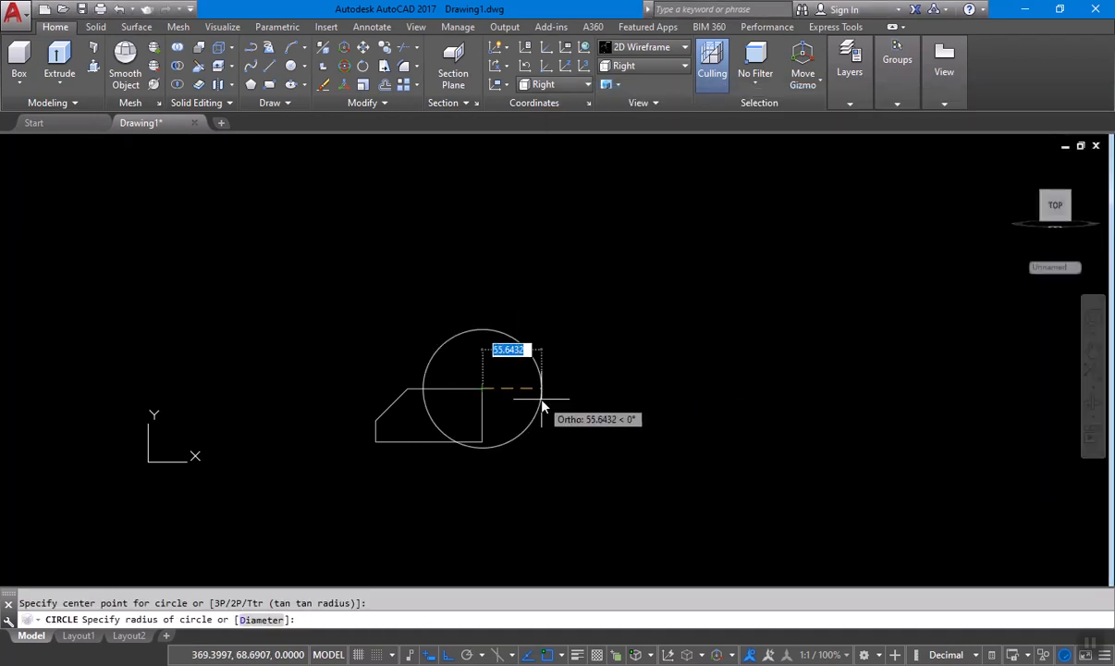
text(10)
key(Return)
- Move the circle left by its radius so its right quadrant meets the profile's upper right corner
scroll(518, 407, up, 6)
text(m)
key(Return)
click(528, 411)
click(511, 381)
key(Return)
click(507, 379)
click(475, 365)
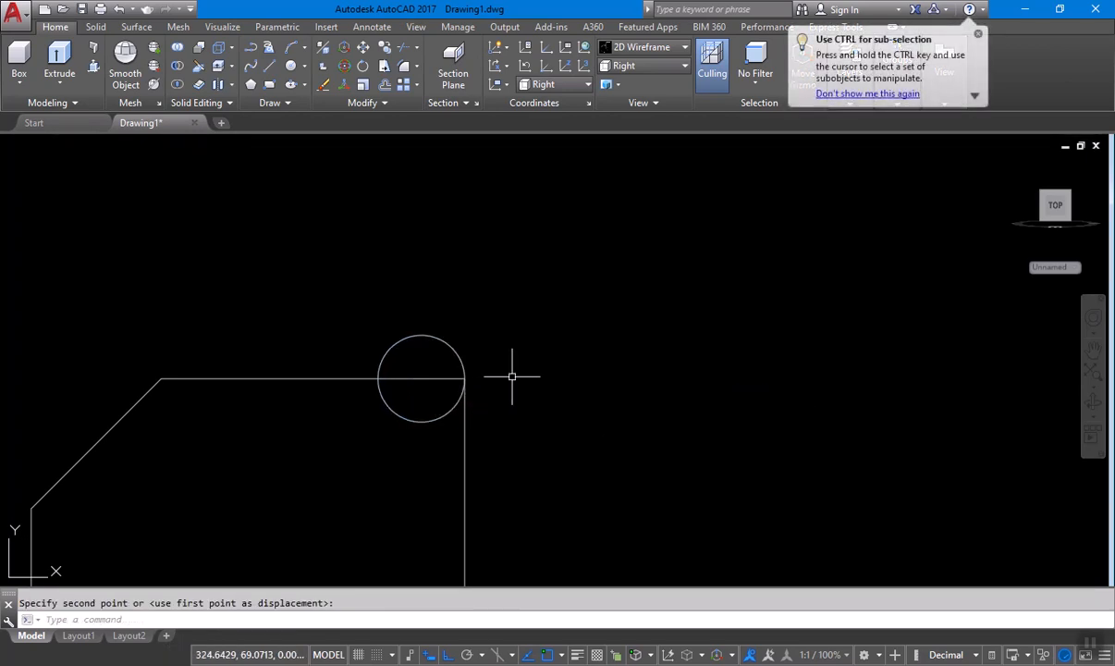
- Move the circle a further 10 units left along the profile's top edge
key(Return)
click(443, 450)
click(422, 408)
key(Return)
click(639, 431)
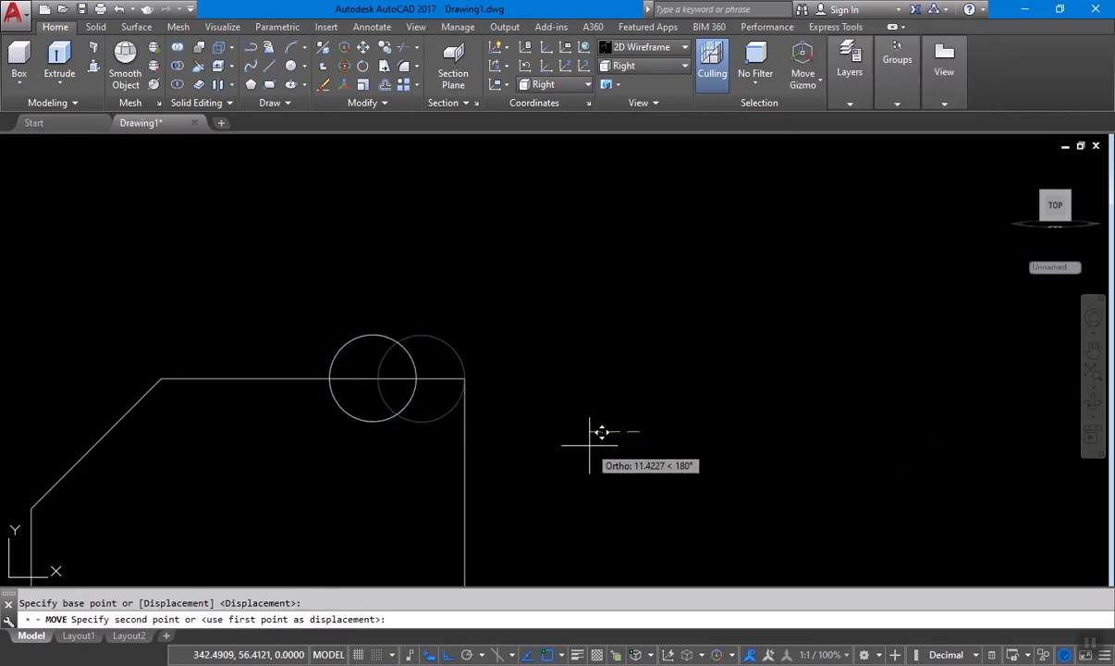
text(10)
key(Return)
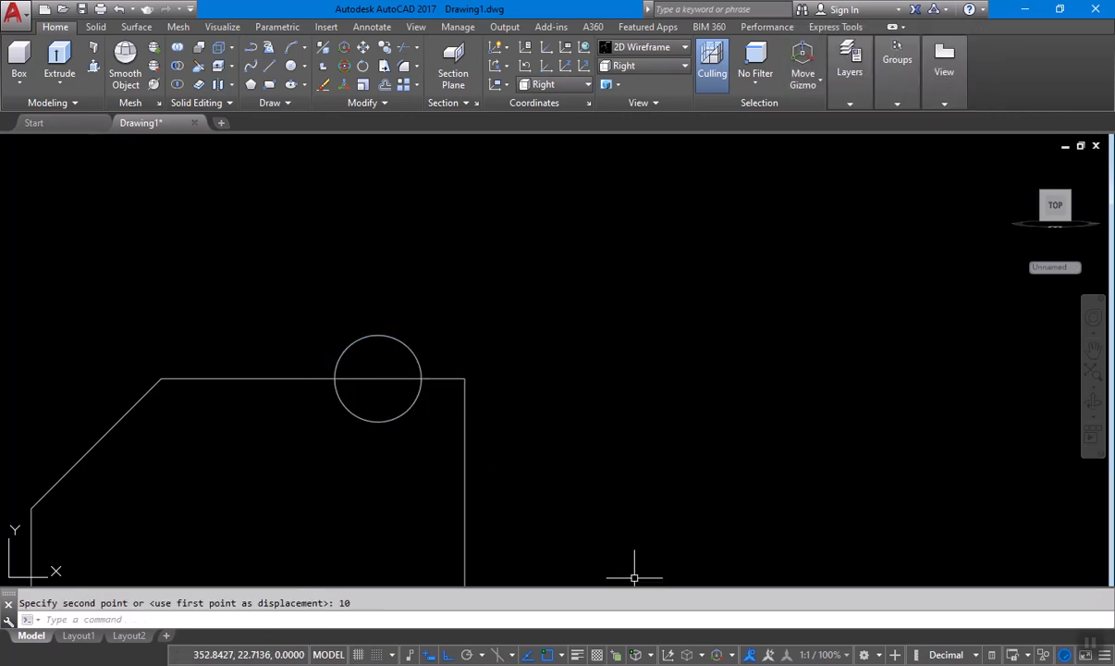
- In Photos, mark both groove centres and the spans between them in red on the Exercise 4 image, discarding the markup
key(alt+Tab)
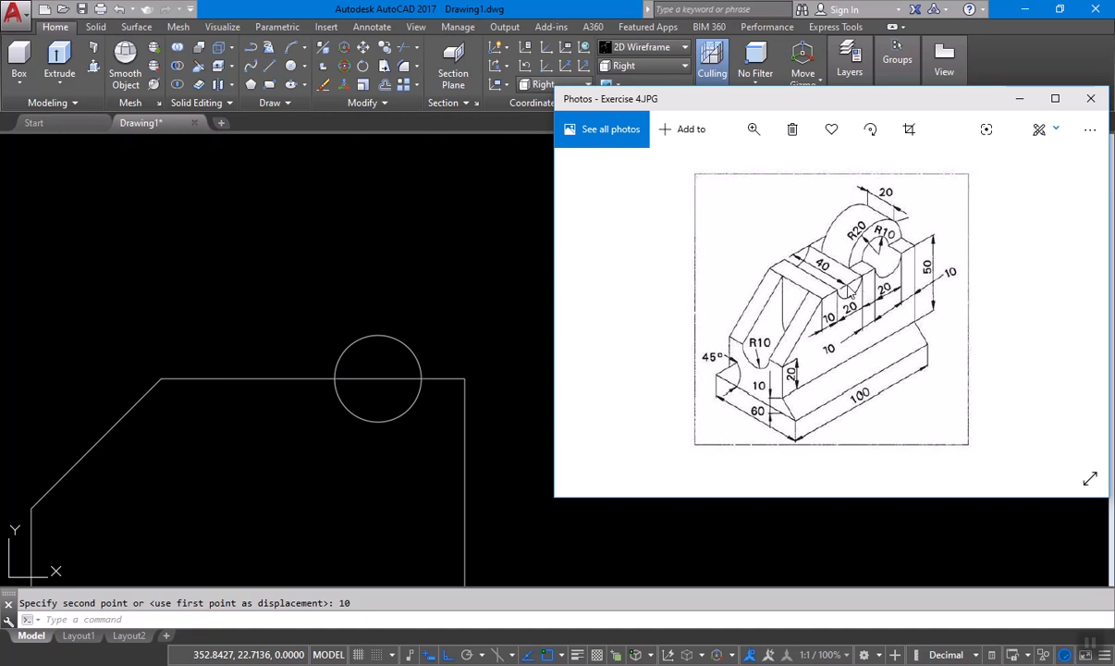
click(1039, 129)
click(962, 224)
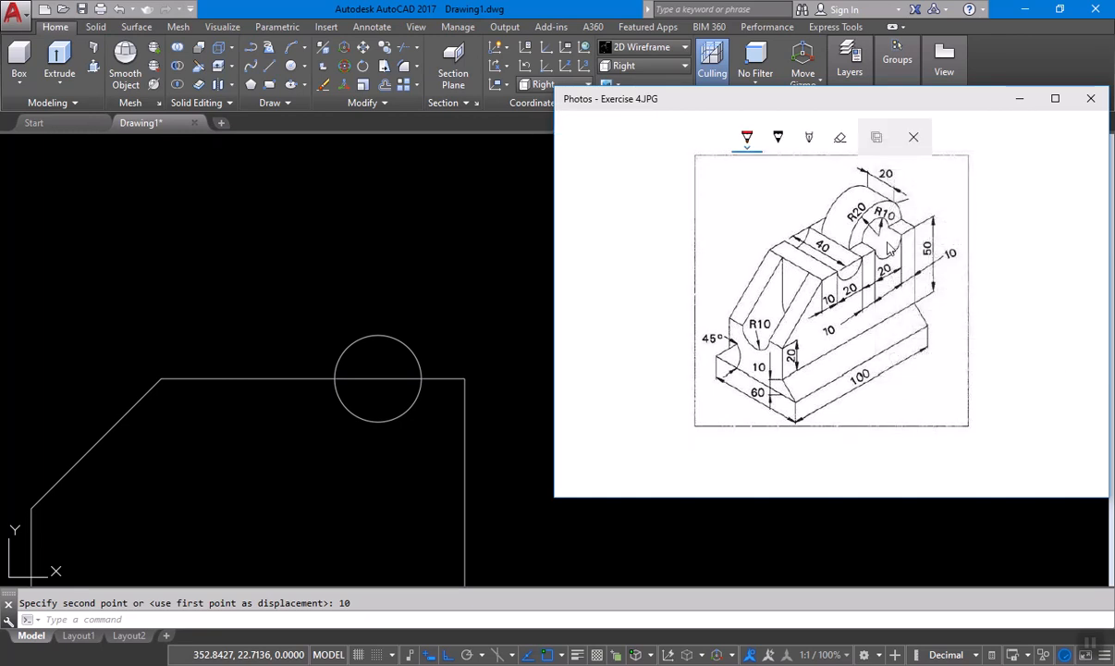
click(887, 246)
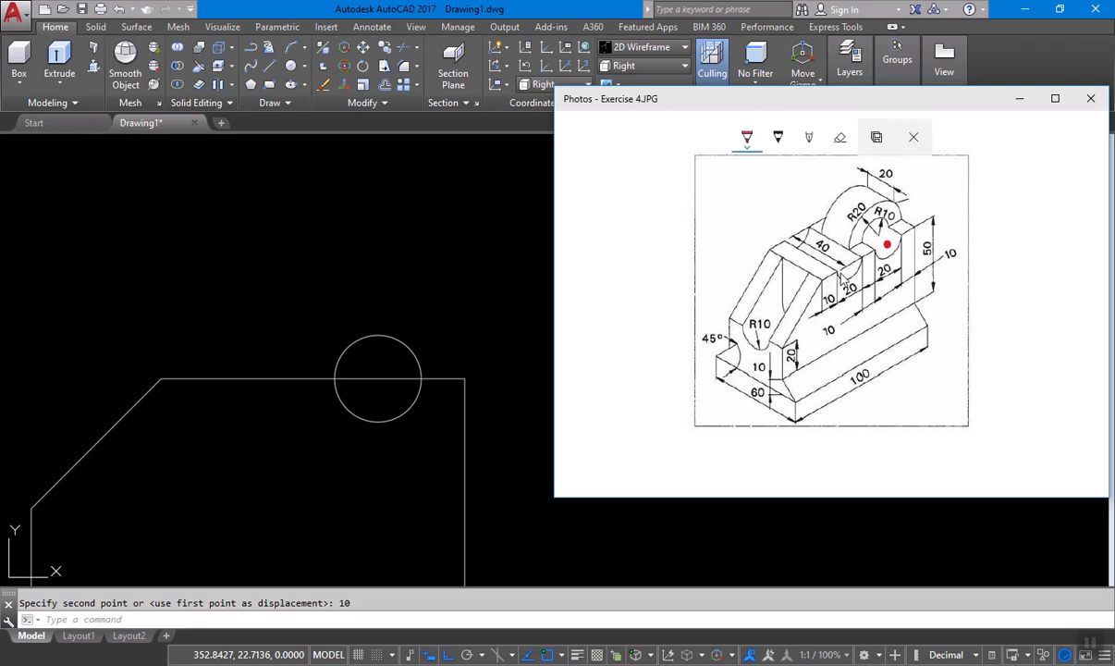
click(847, 267)
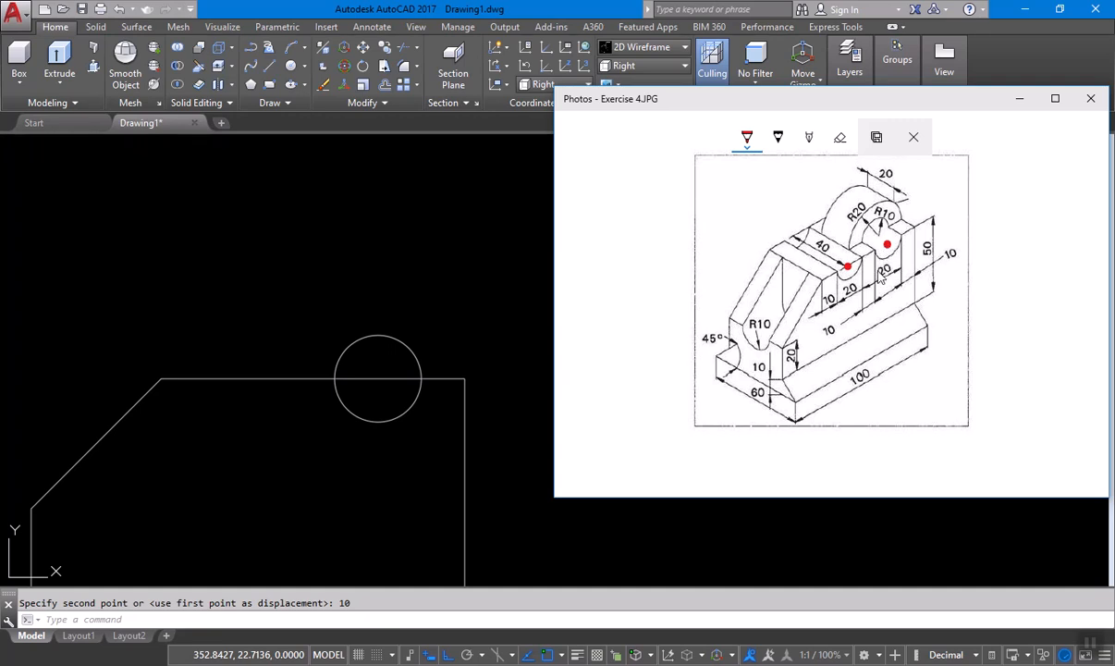
mouse_move(875, 270)
mouse_down()
mouse_move(889, 266)
mouse_move(864, 273)
mouse_move(875, 291)
mouse_up()
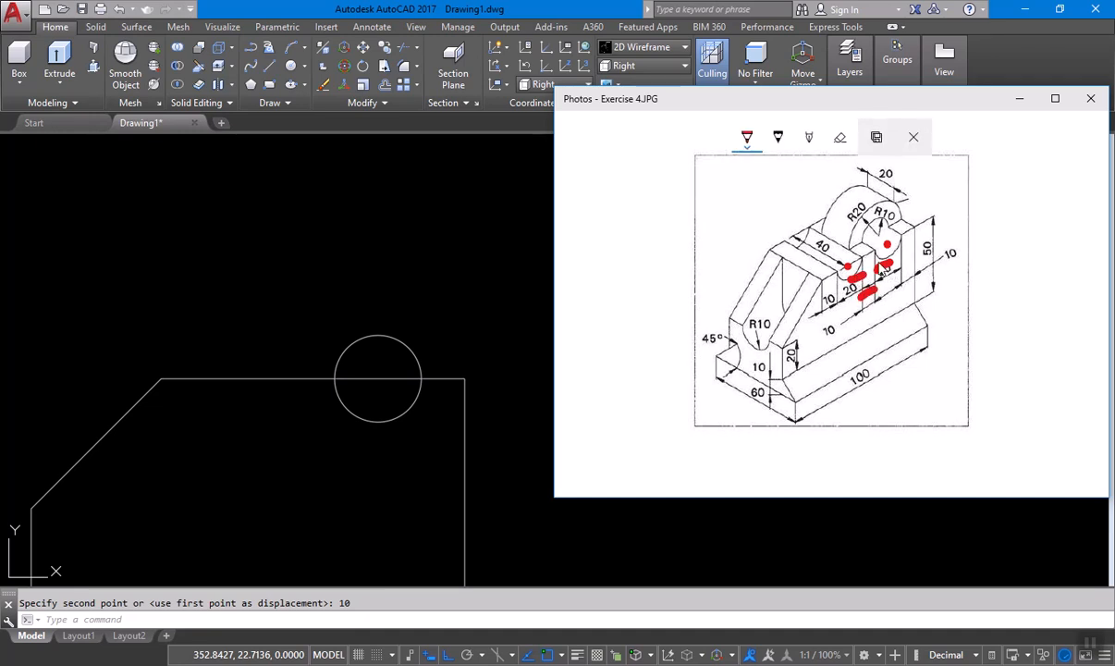
click(914, 138)
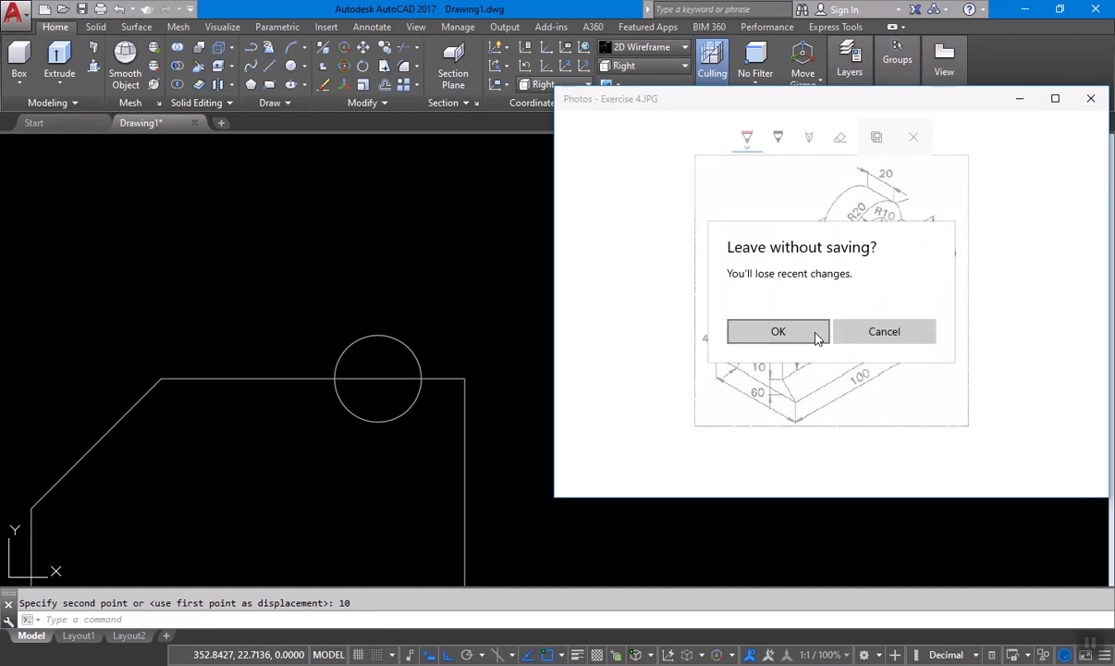
click(790, 329)
- Switch to AutoCAD and copy the groove circle 30 units left along the profile's top edge
click(468, 316)
middle_drag(575, 332, 598, 331)
text(co)
key(Return)
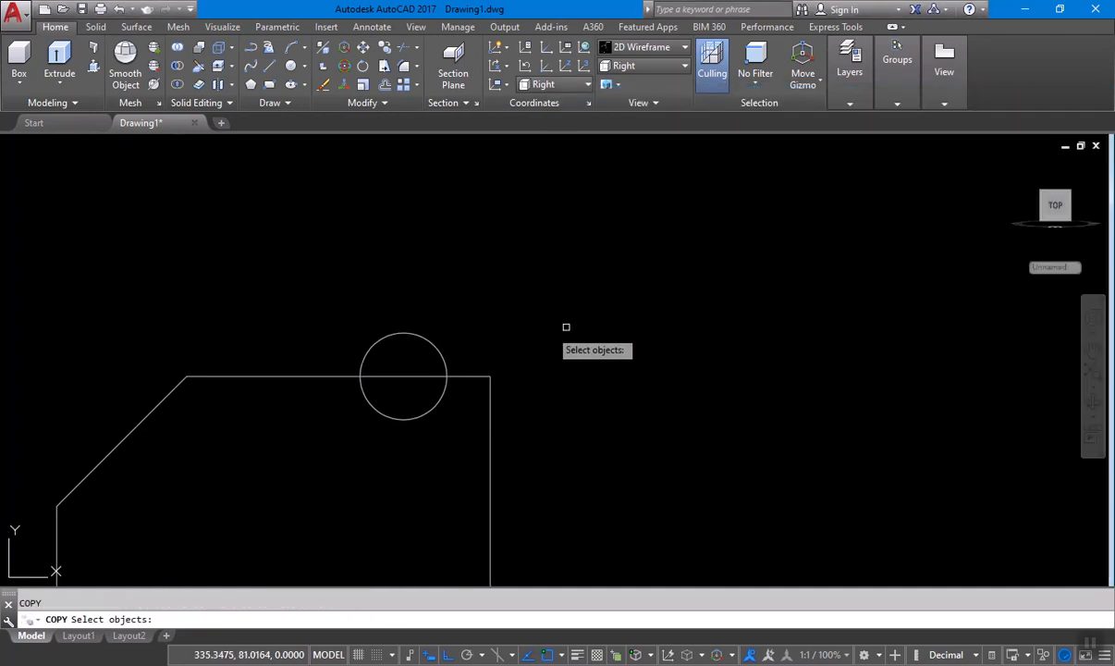
click(433, 361)
key(Return)
click(644, 257)
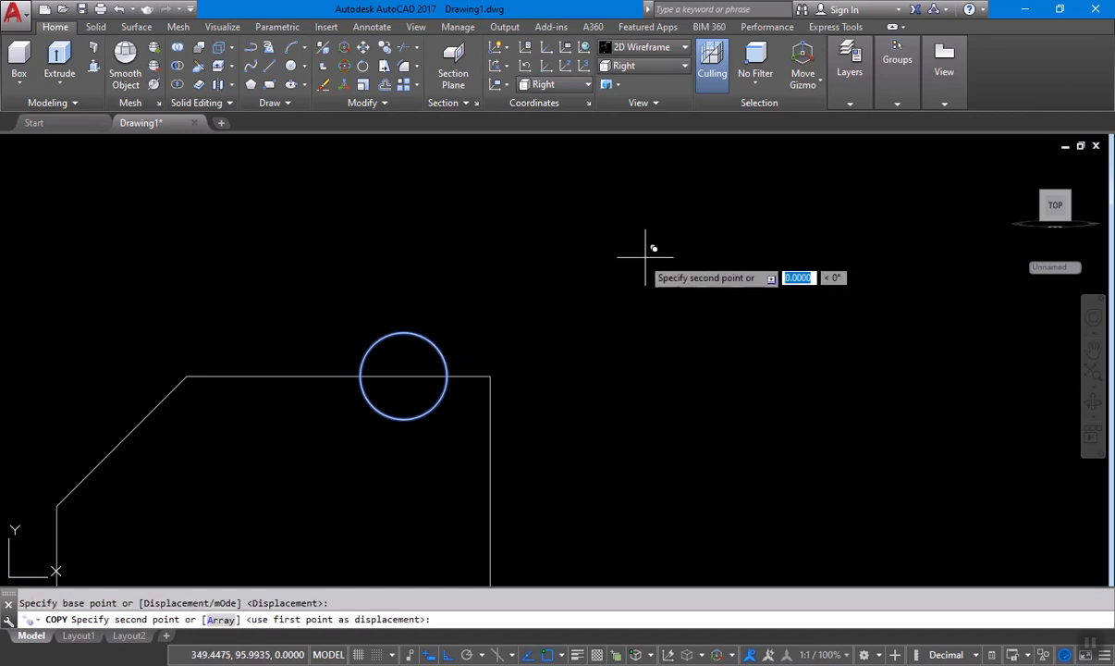
text(30)
key(Return)
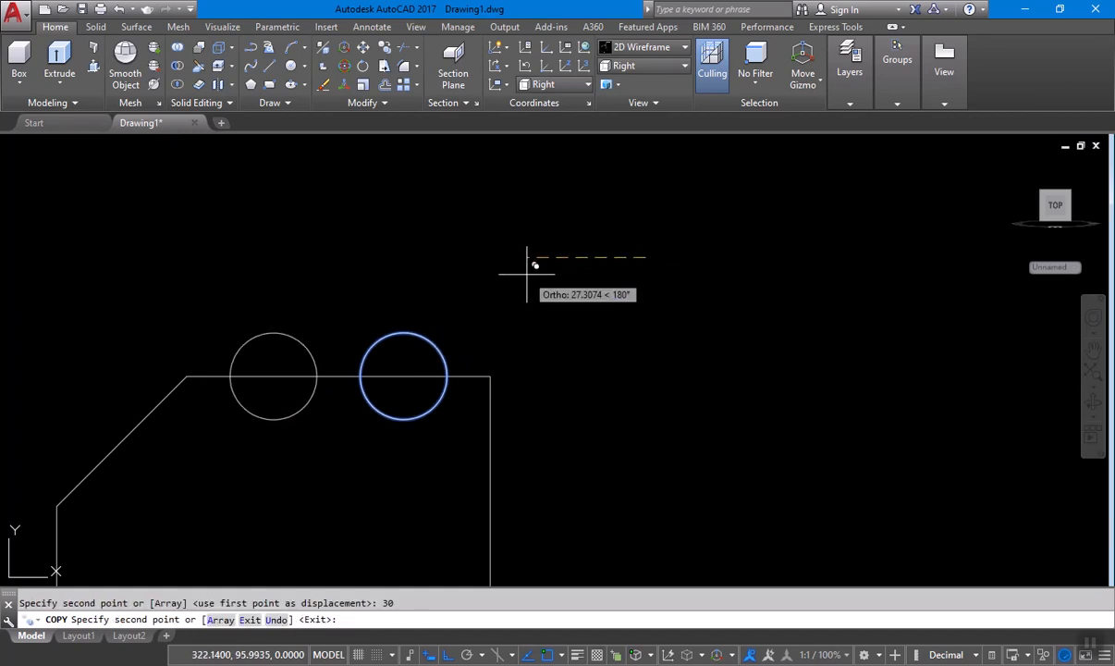
key(Return)
- Trim the circles' upper halves and the top edge segments inside them, leaving two semicircular grooves in the profile
scroll(592, 305, down, 4)
middle_drag(638, 342, 649, 372)
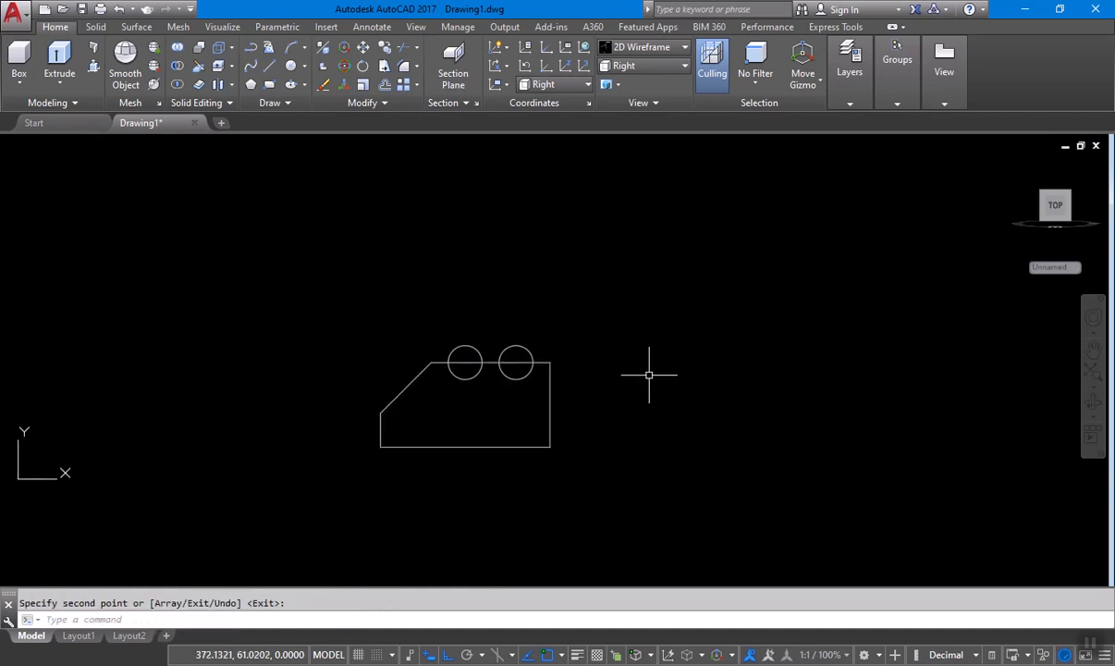
text(tr)
key(Return)
key(Return)
click(464, 346)
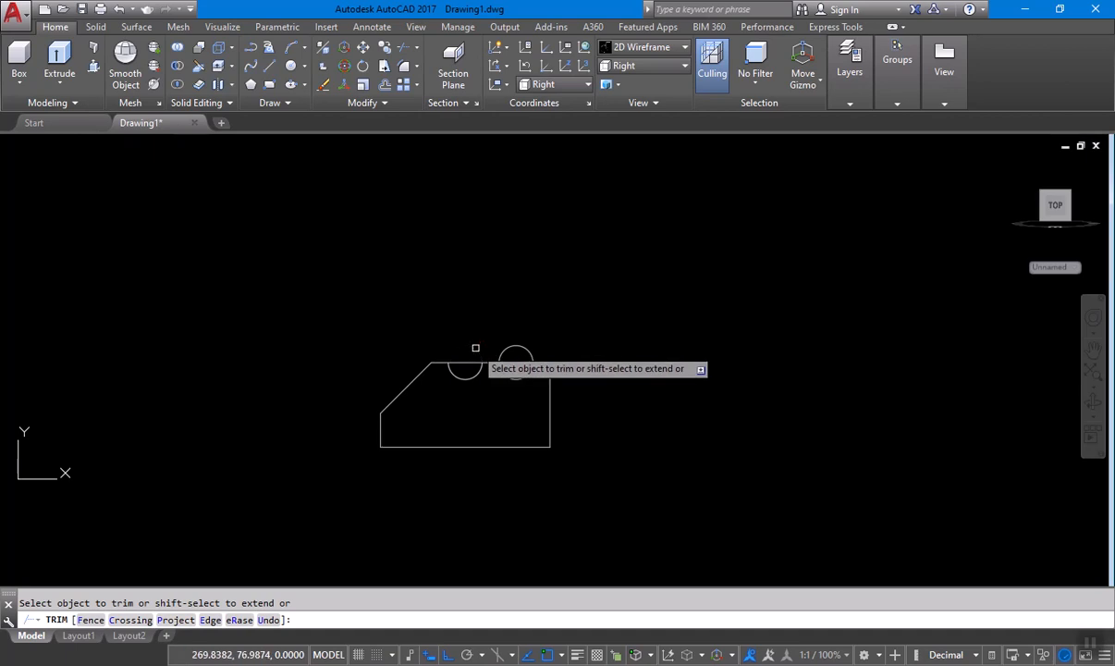
click(515, 344)
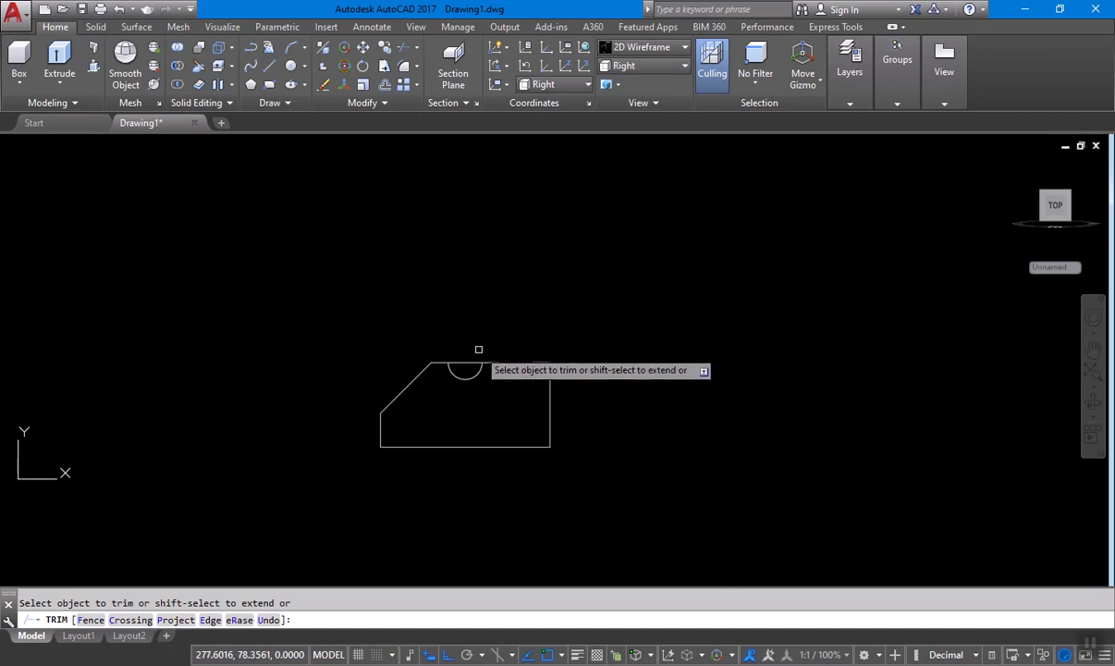
key(Return)
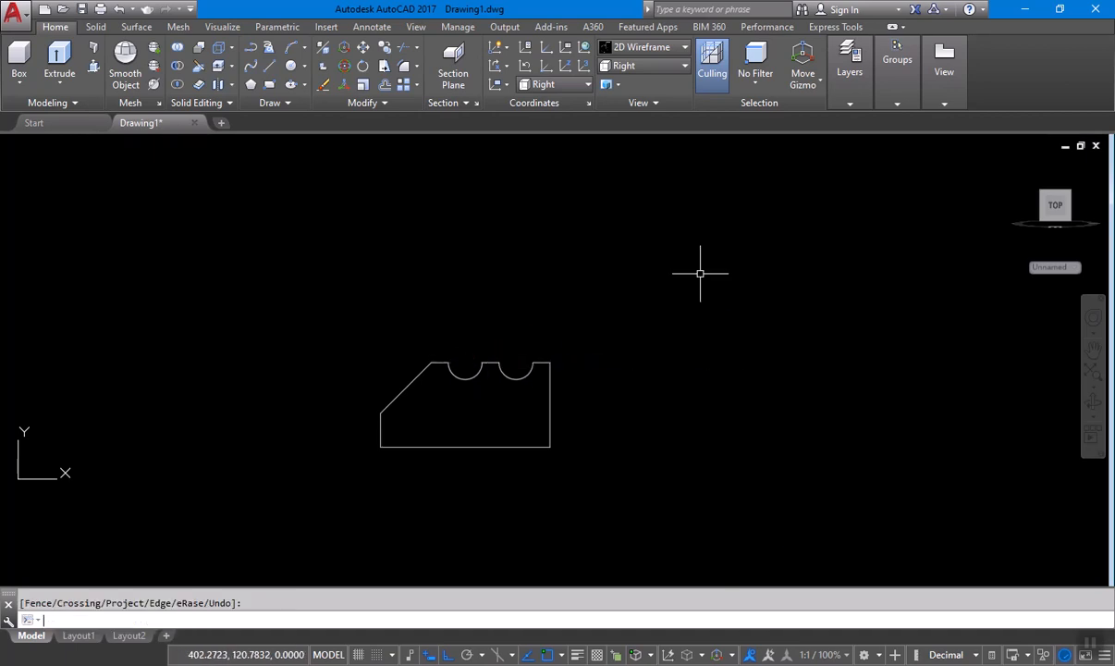
- Set the view to SE Isometric, check the width in the Photos image and press-pull the profile 40 units
click(686, 66)
click(639, 190)
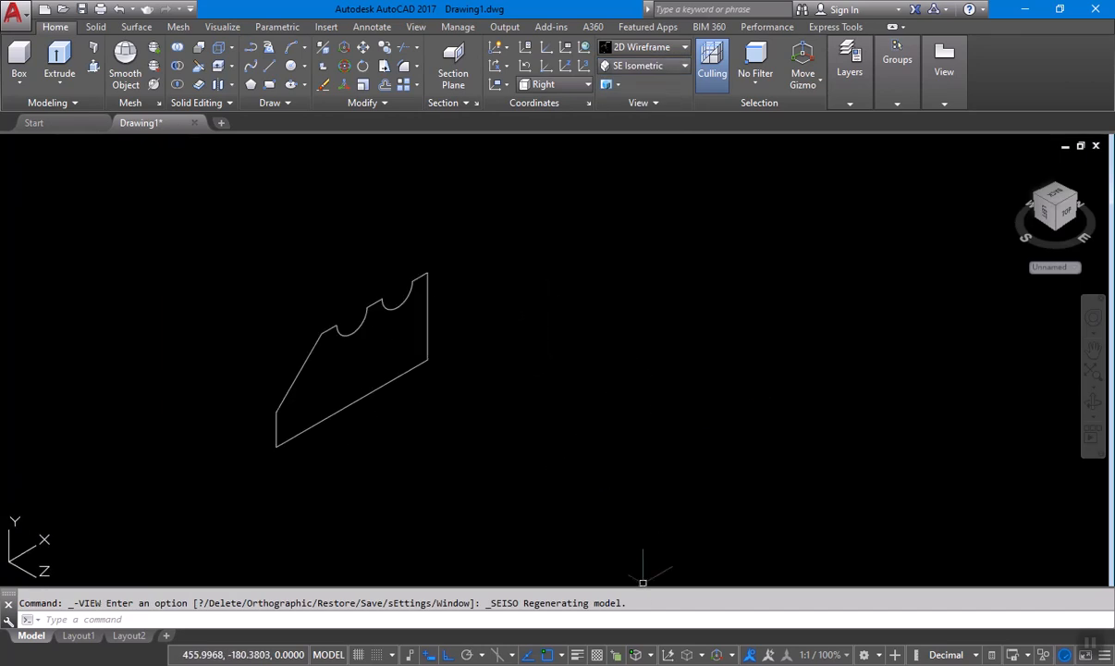
key(alt+Tab)
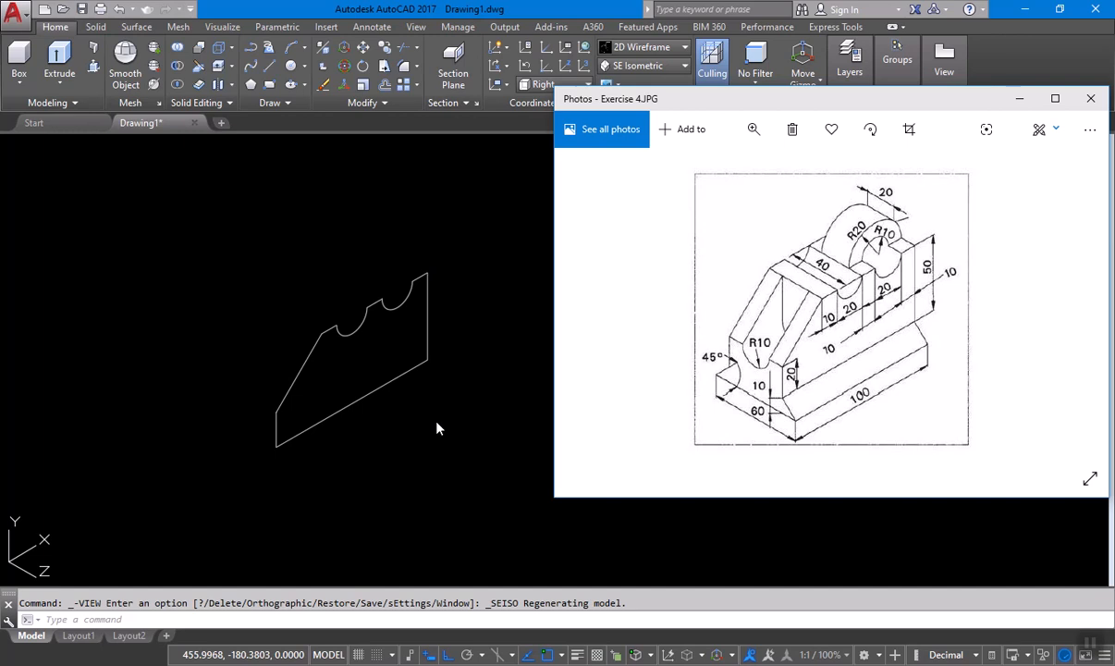
click(482, 420)
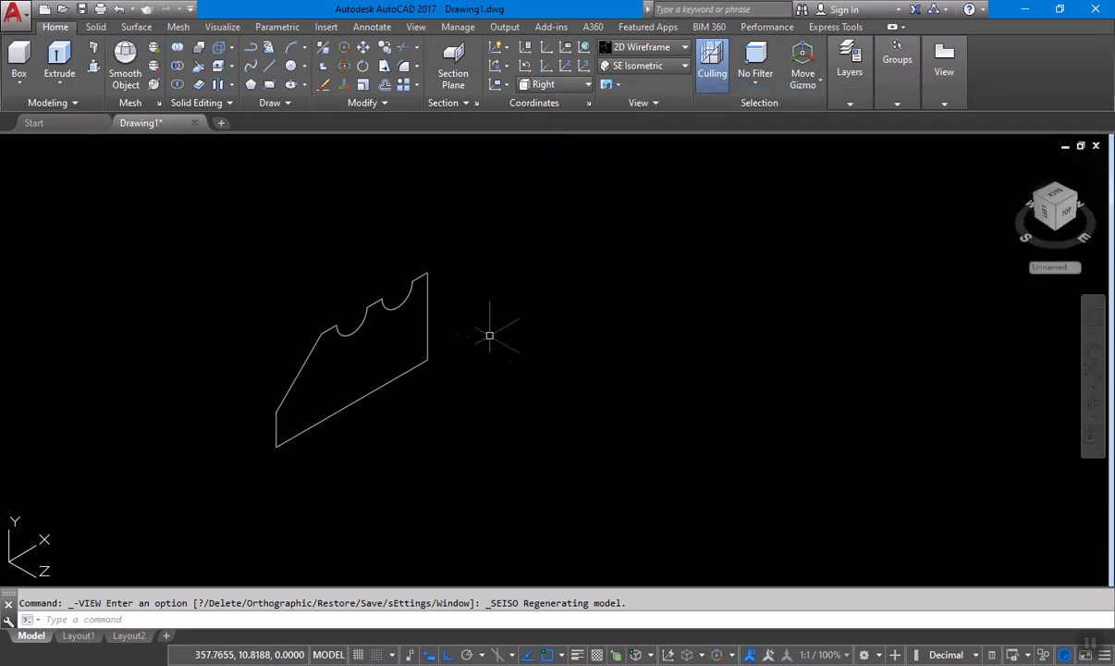
click(94, 74)
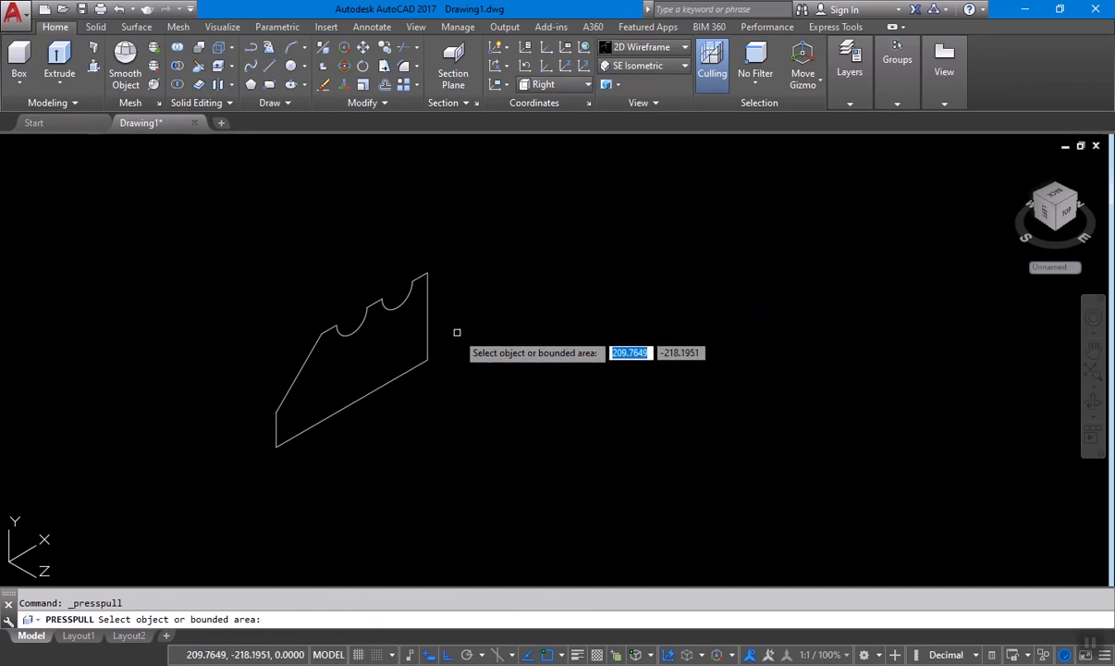
click(375, 351)
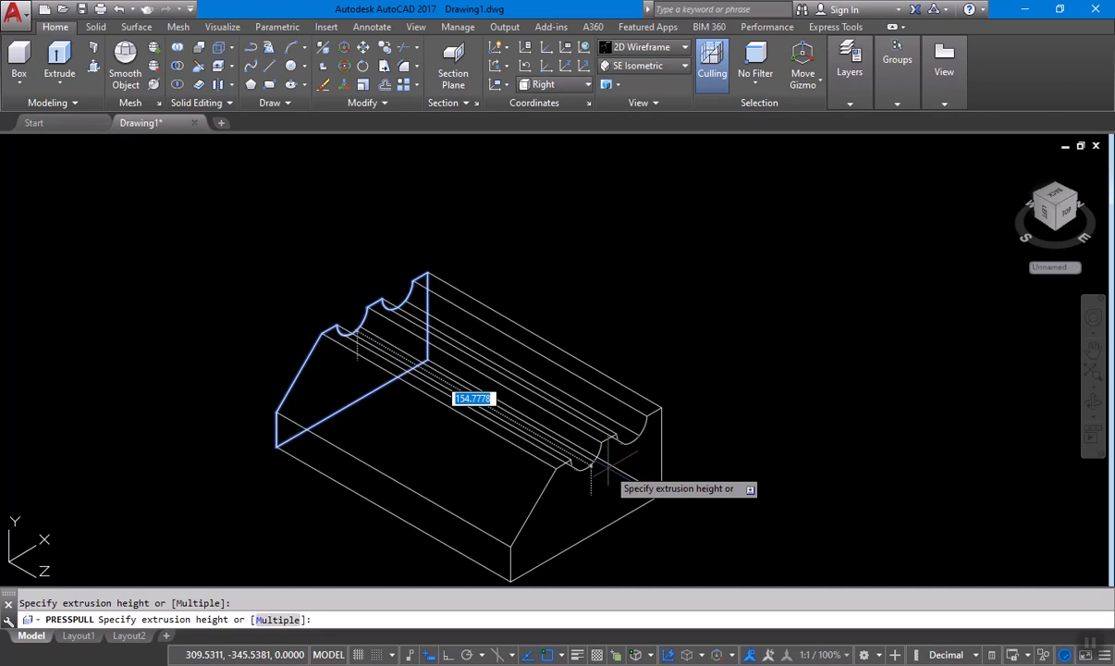
text(40)
key(Return)
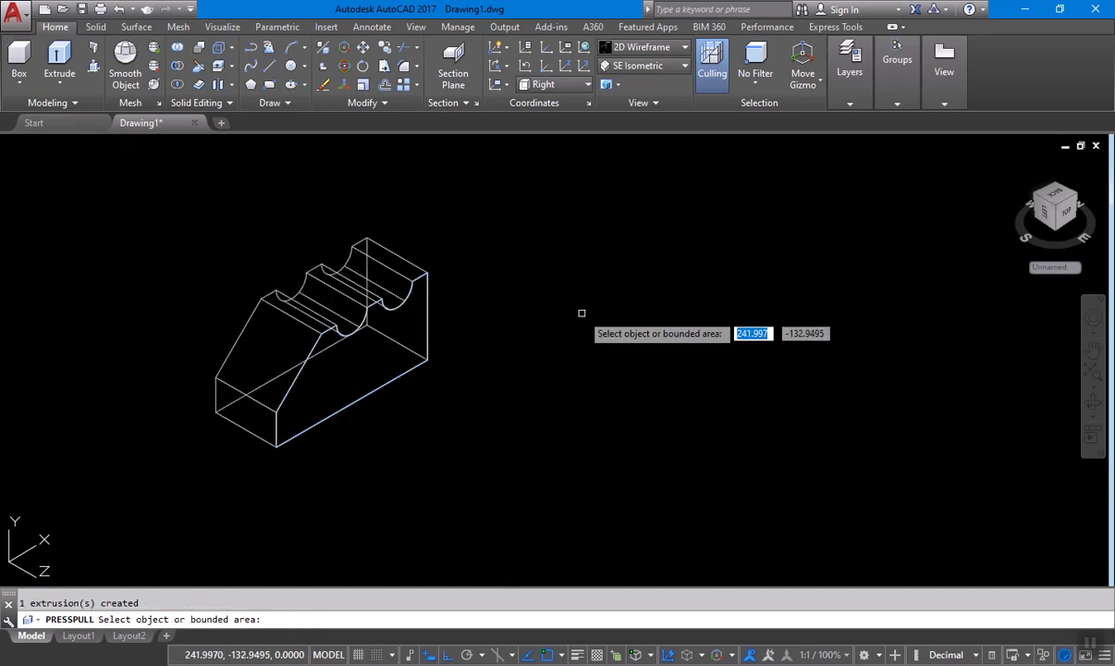
key(Return)
- Move the extruded solid away from its original profile outline
middle_drag(498, 269, 518, 316)
text(m)
key(Return)
click(440, 328)
key(Return)
click(399, 320)
click(675, 246)
key(Return)
key(Escape)
- Erase all the leftover lines and arcs of the original profile outline
click(507, 509)
click(259, 294)
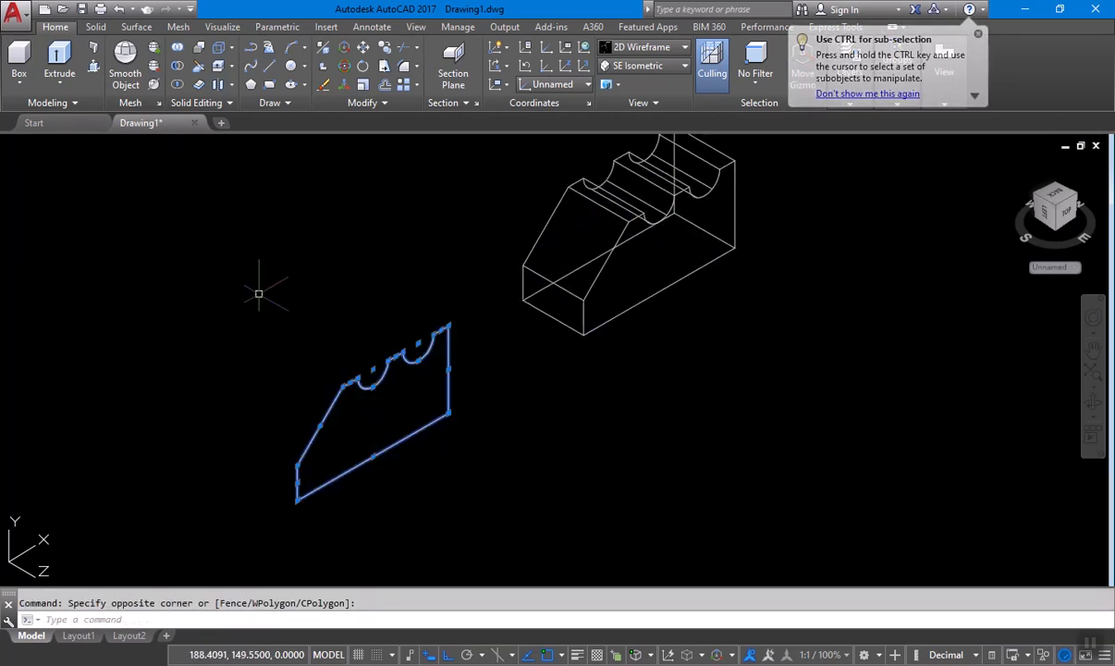
key(Delete)
middle_drag(724, 335, 432, 448)
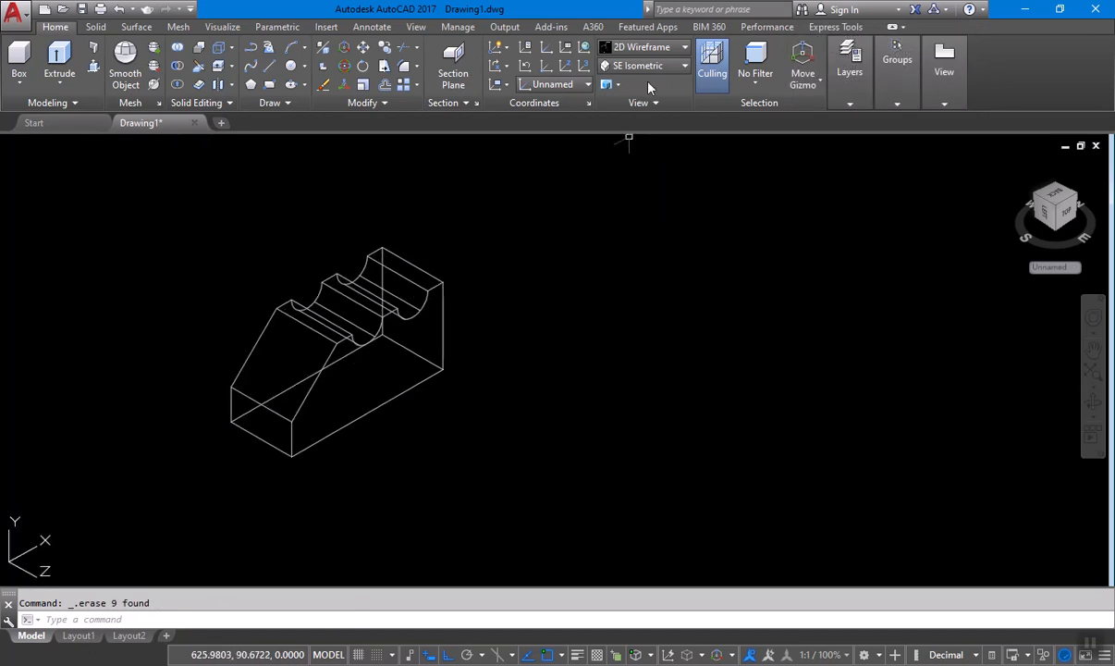
- Preview the solid in the Conceptual, Realistic and Shaded with edges visual styles, and return to 2D Wireframe
click(669, 50)
click(709, 86)
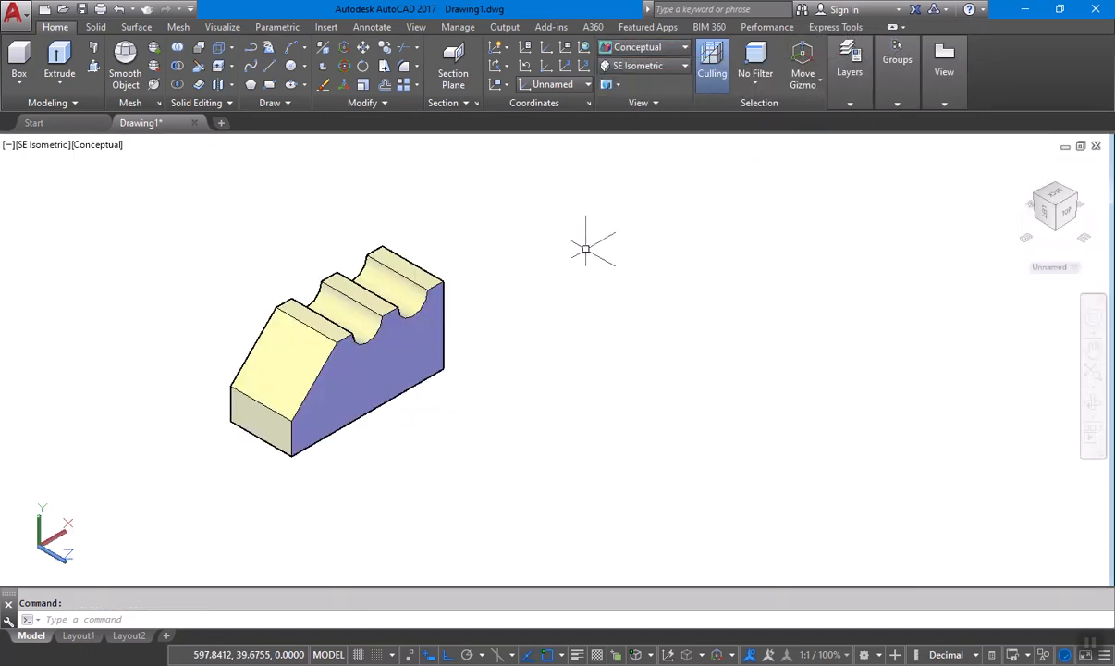
click(638, 47)
click(815, 103)
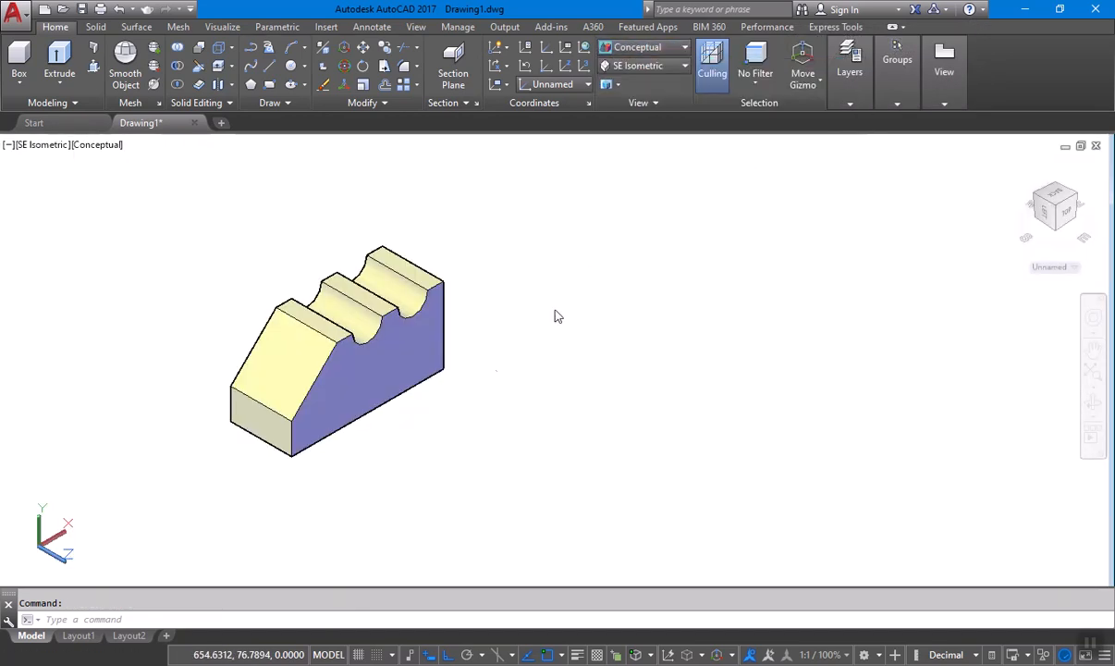
click(655, 47)
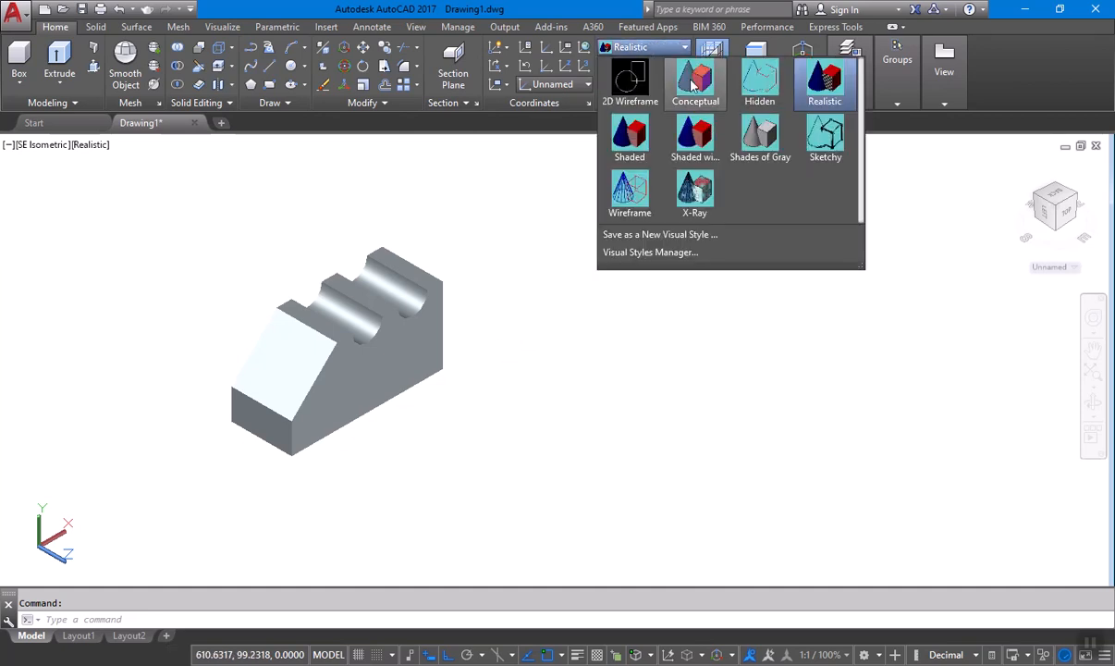
click(696, 81)
click(638, 47)
click(693, 139)
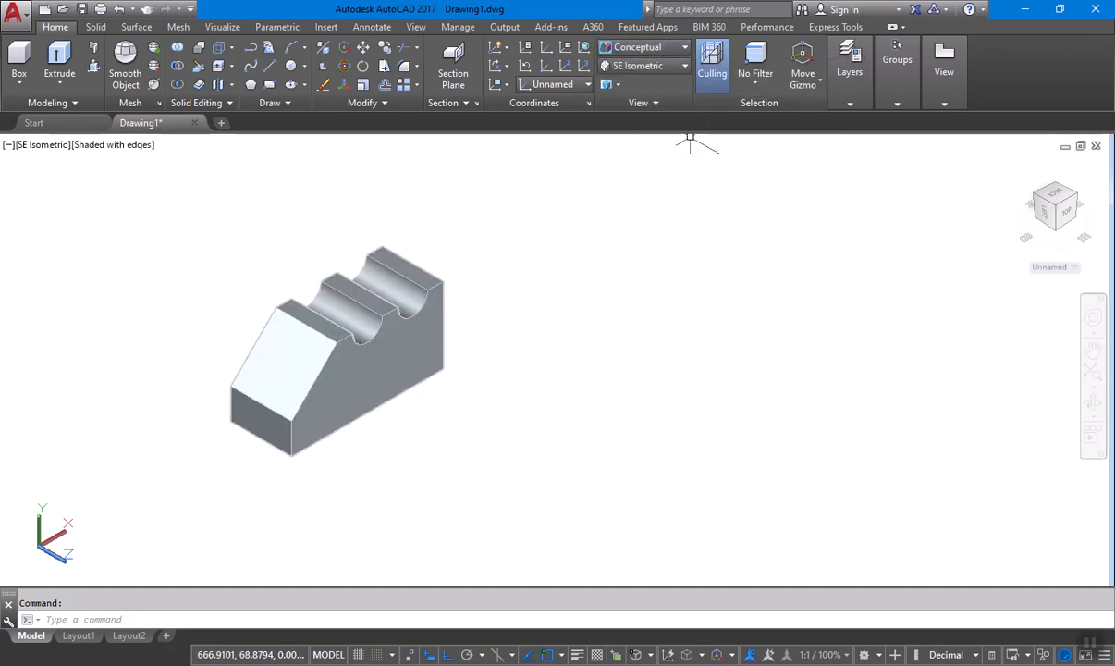
click(638, 47)
click(633, 83)
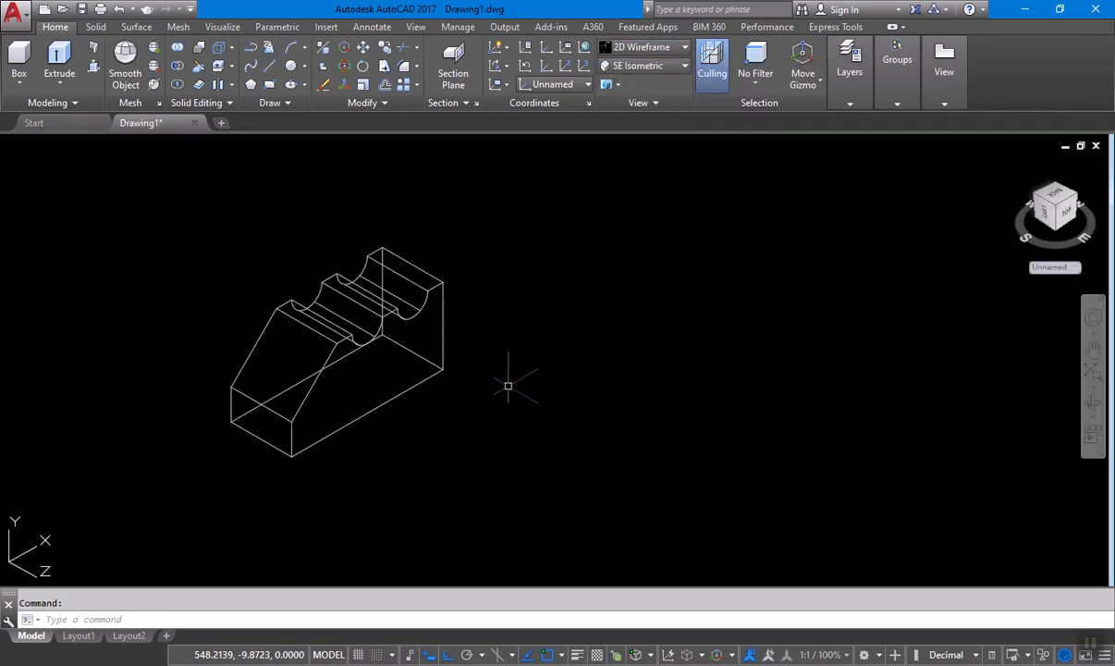
- Check the arch in the Photos image and draw a circle of radius 20 in the empty space beside the solid in AutoCAD
key(alt+Tab)
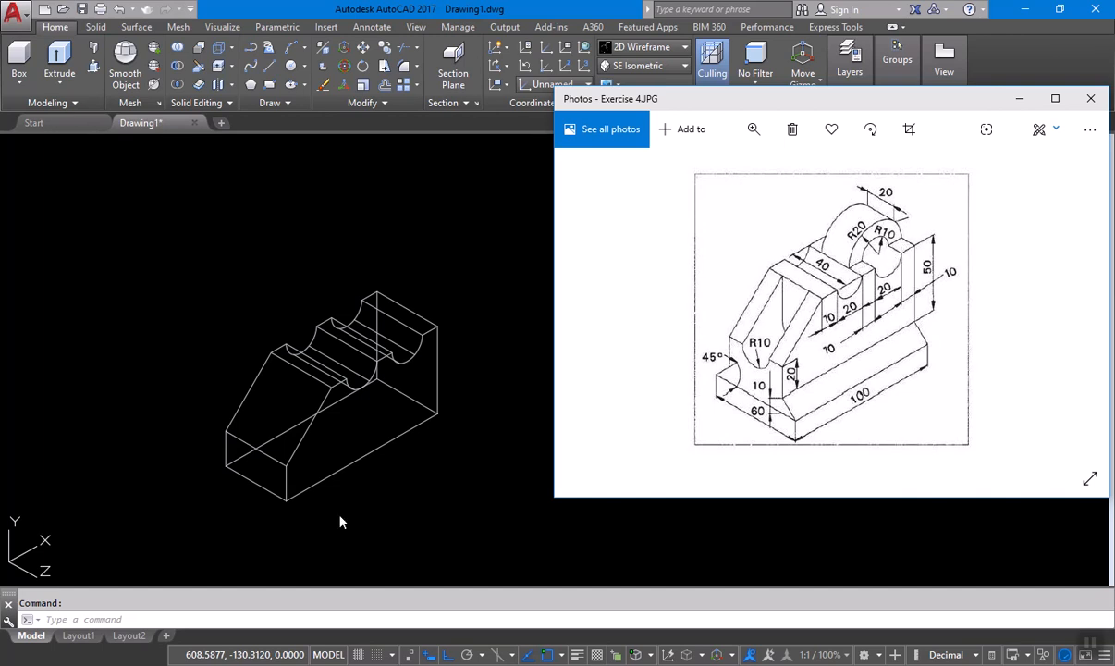
click(462, 479)
middle_drag(488, 449, 391, 460)
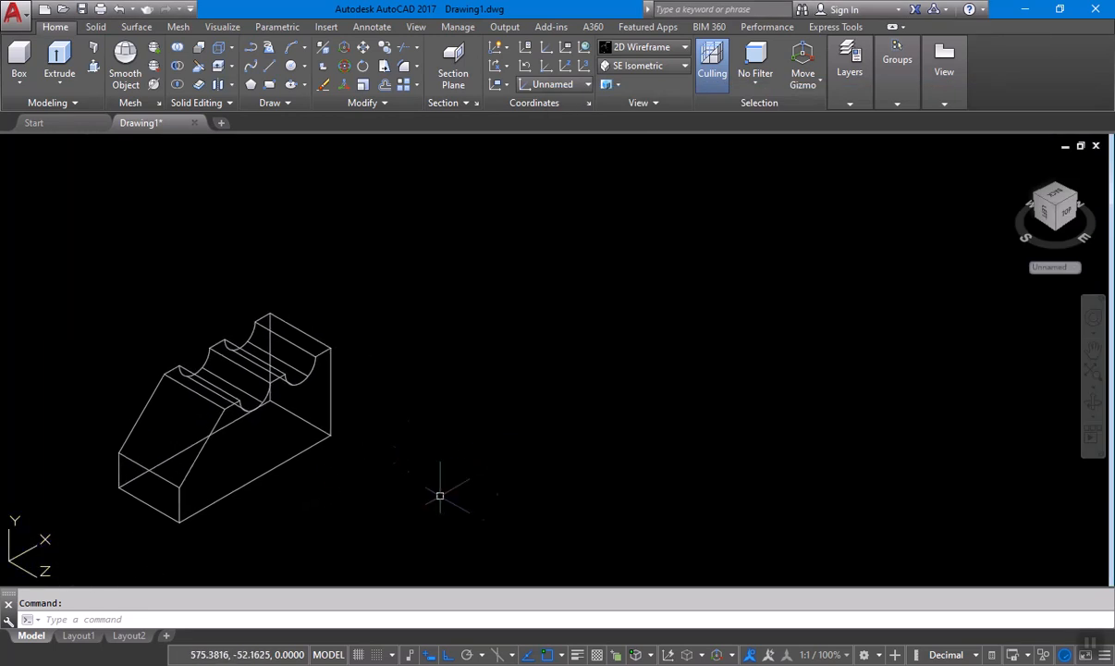
key(alt+Tab)
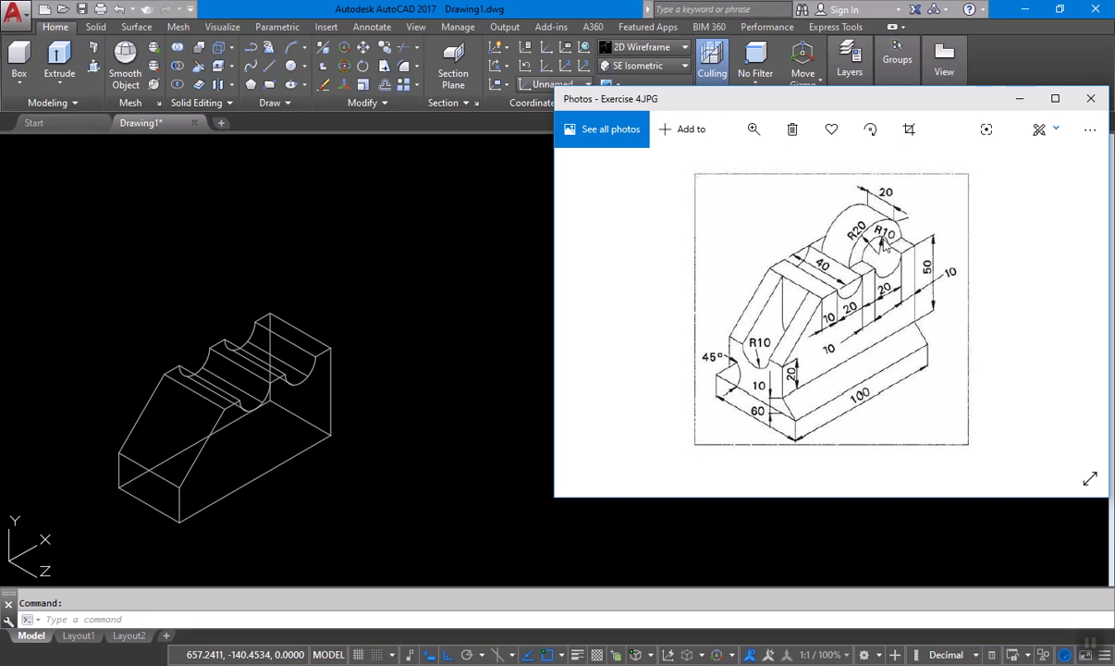
click(450, 330)
text(c)
key(Return)
click(536, 306)
text(2)
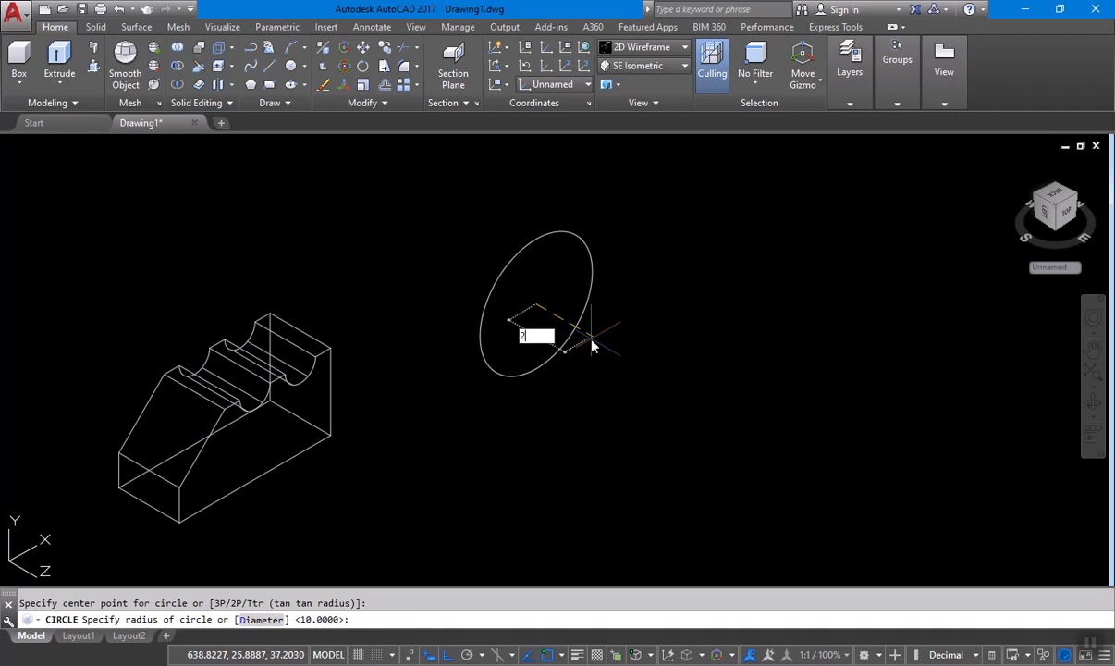
text(0)
key(Return)
- Draw a concentric circle of radius 10 inside the radius 20 circle
text(c)
key(Return)
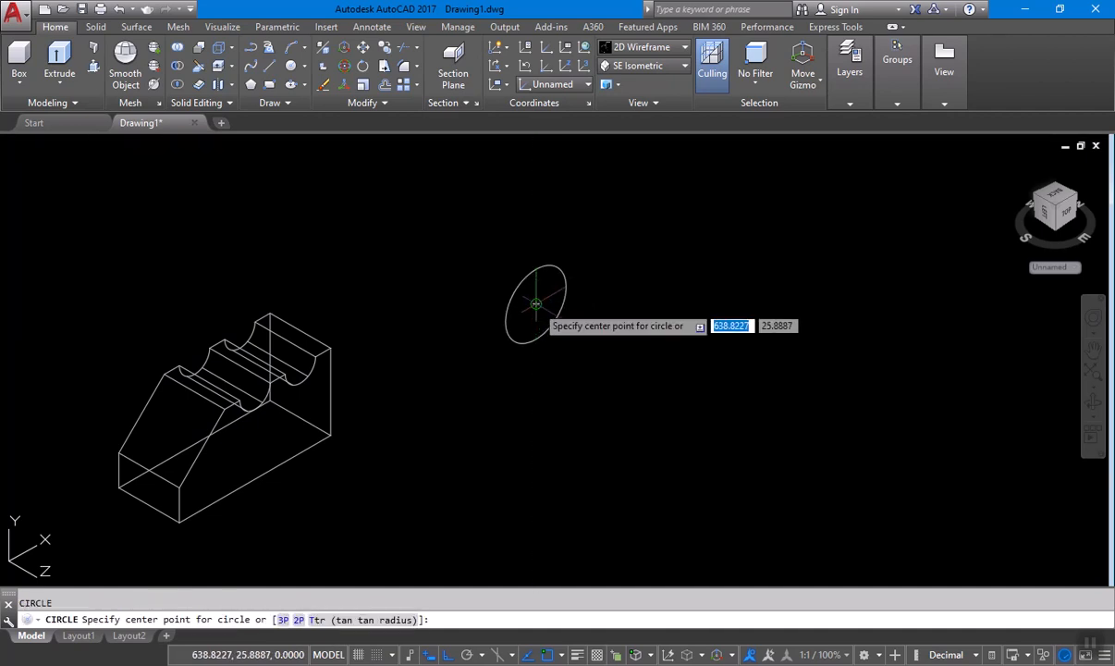
click(535, 303)
text(10)
key(Return)
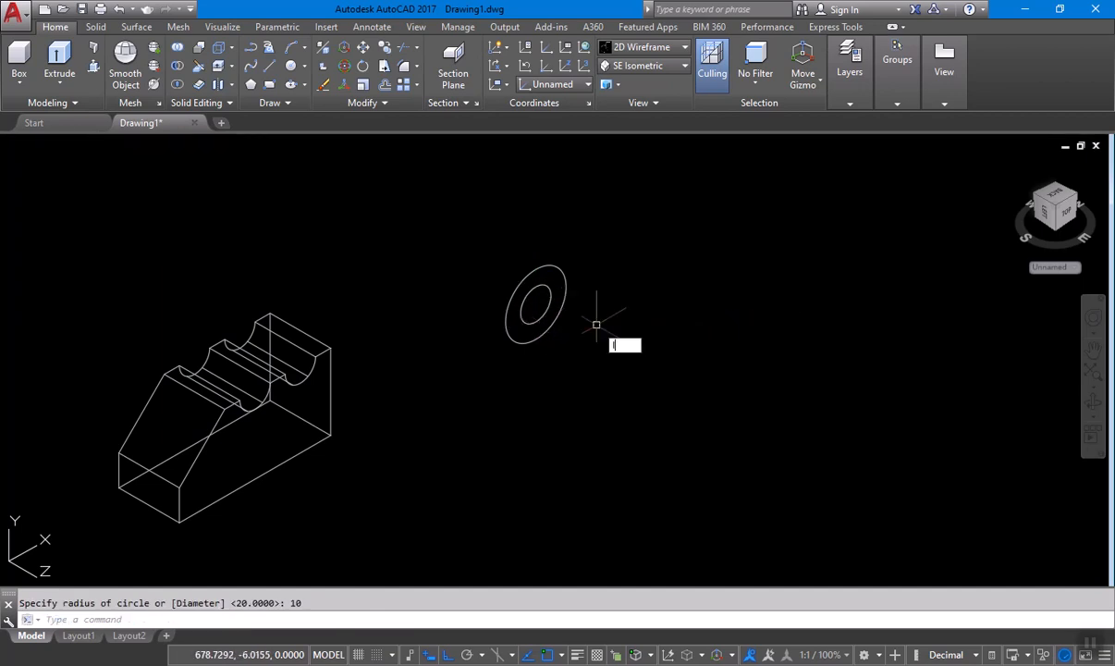
- Draw a line across the outer circle between its left and right quadrants
text(l)
key(Return)
click(505, 319)
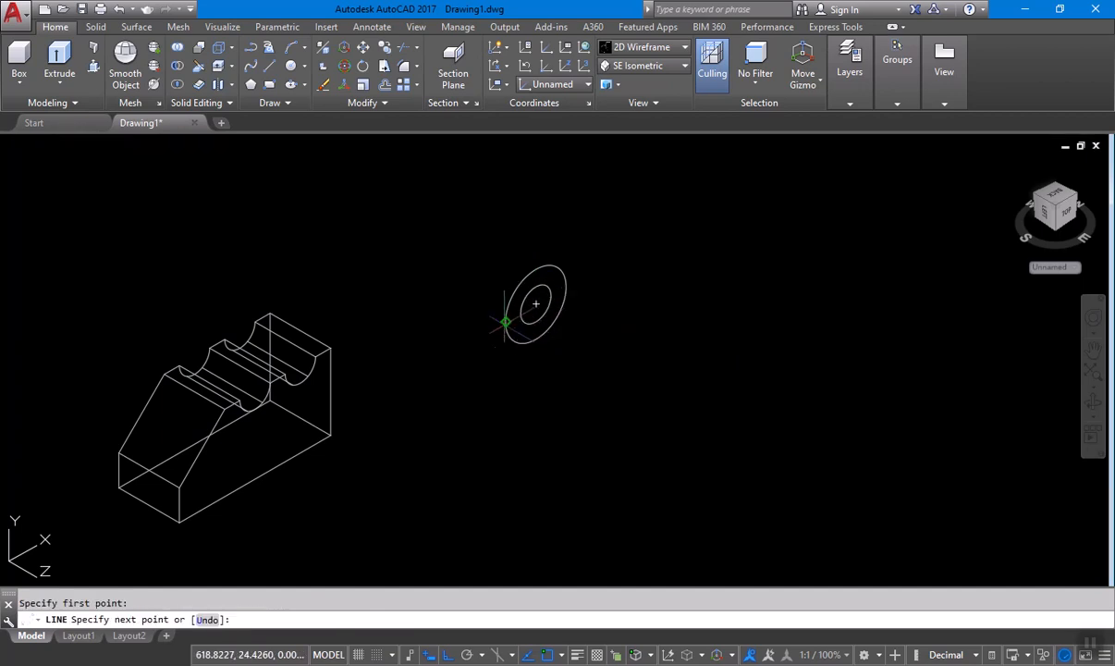
click(565, 286)
key(Escape)
key(Escape)
- Trim both circles' lower halves and the line's middle part to leave a closed half-ring
text(tr)
key(Return)
key(Return)
click(542, 346)
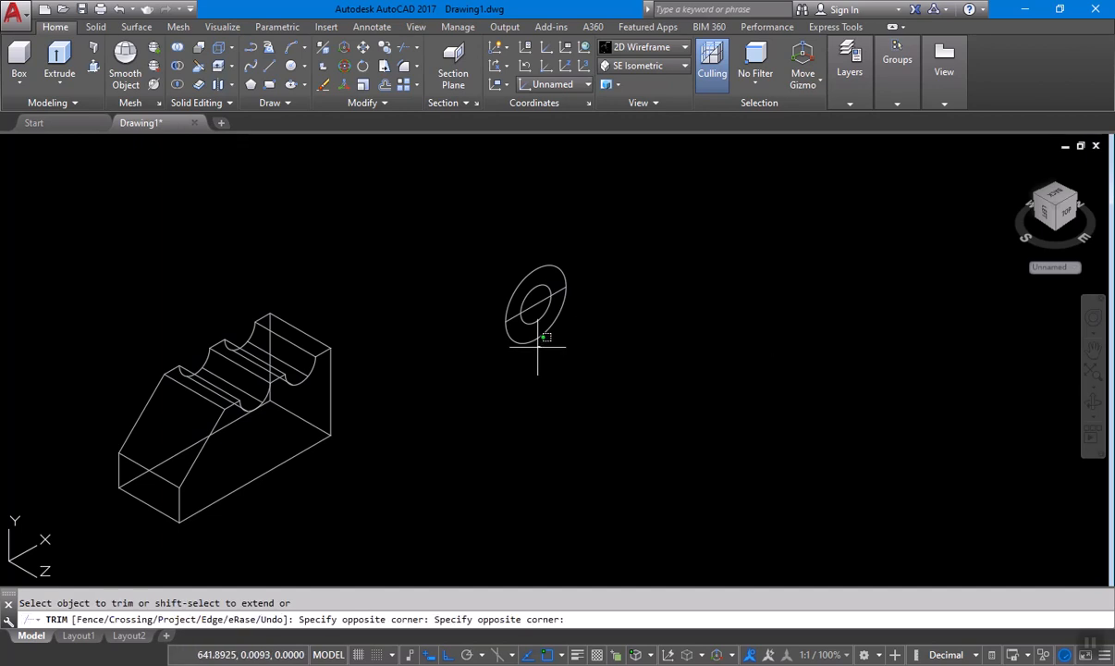
click(531, 316)
key(Return)
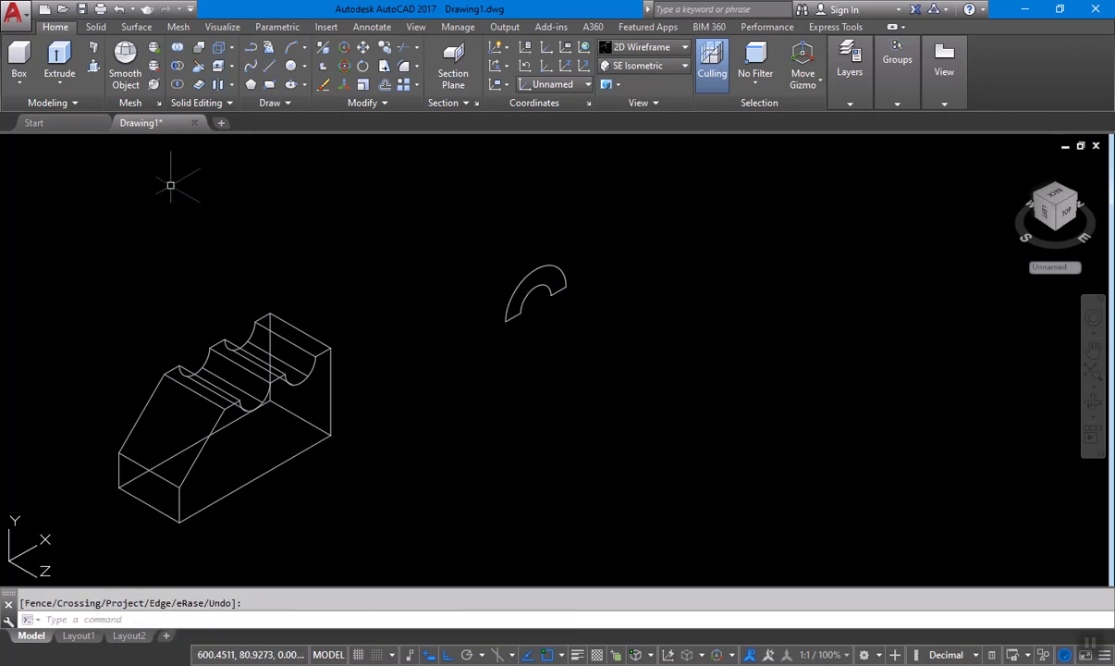
- Check the arch thickness in the Photos image and press-pull the half-ring 20 units
click(93, 67)
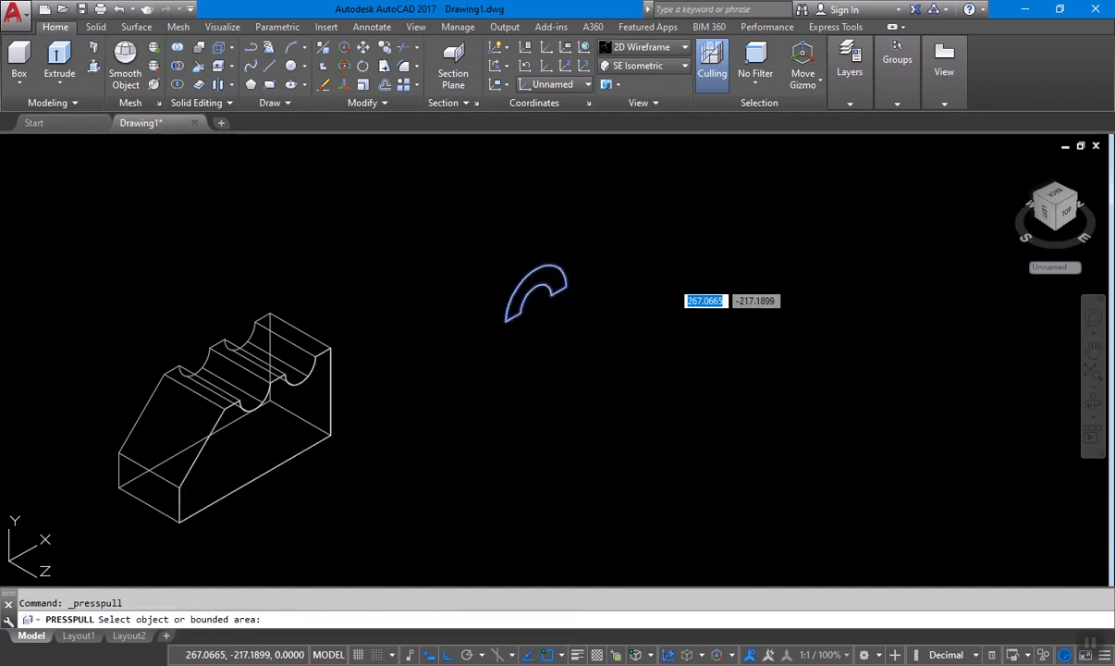
click(531, 280)
key(alt+Tab)
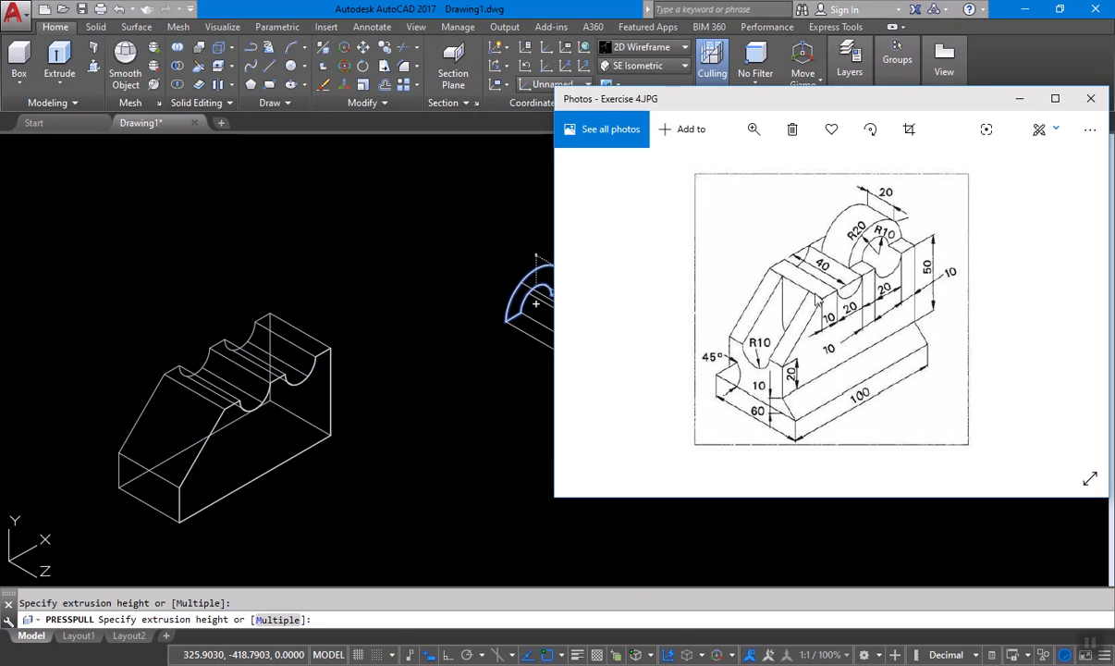
key(alt+Tab)
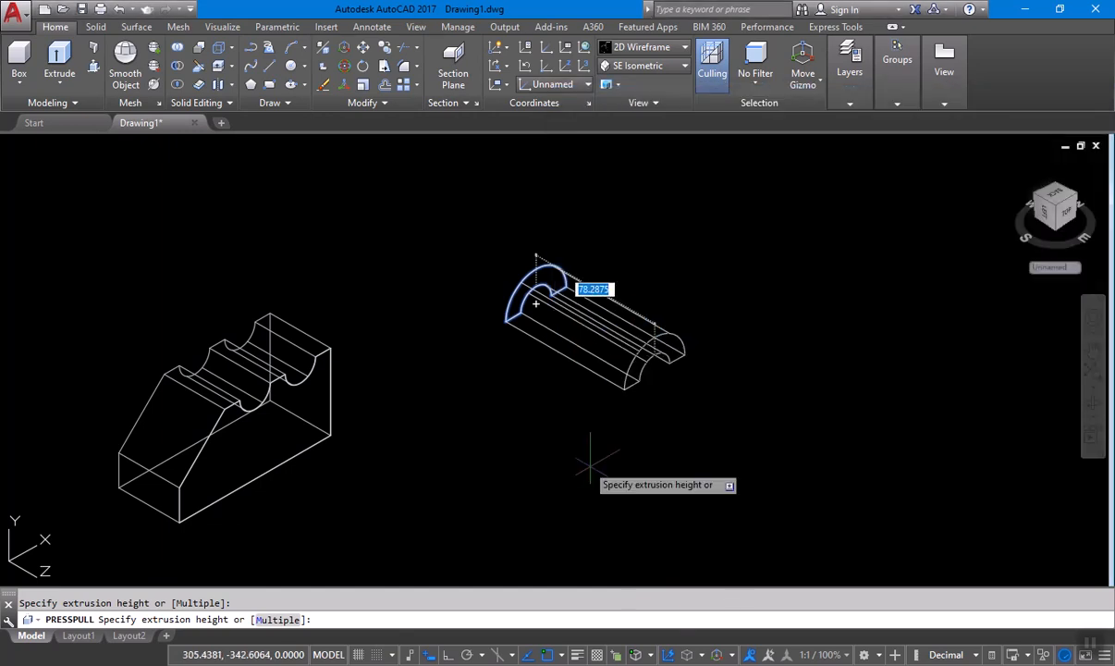
text(2)
key(Return)
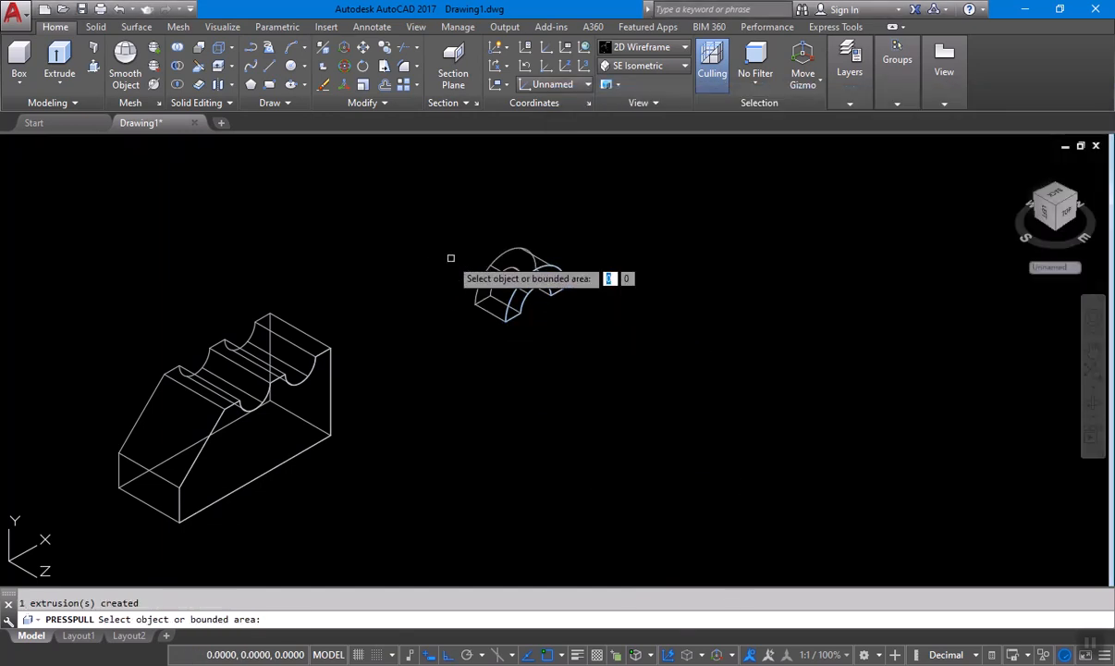
key(Escape)
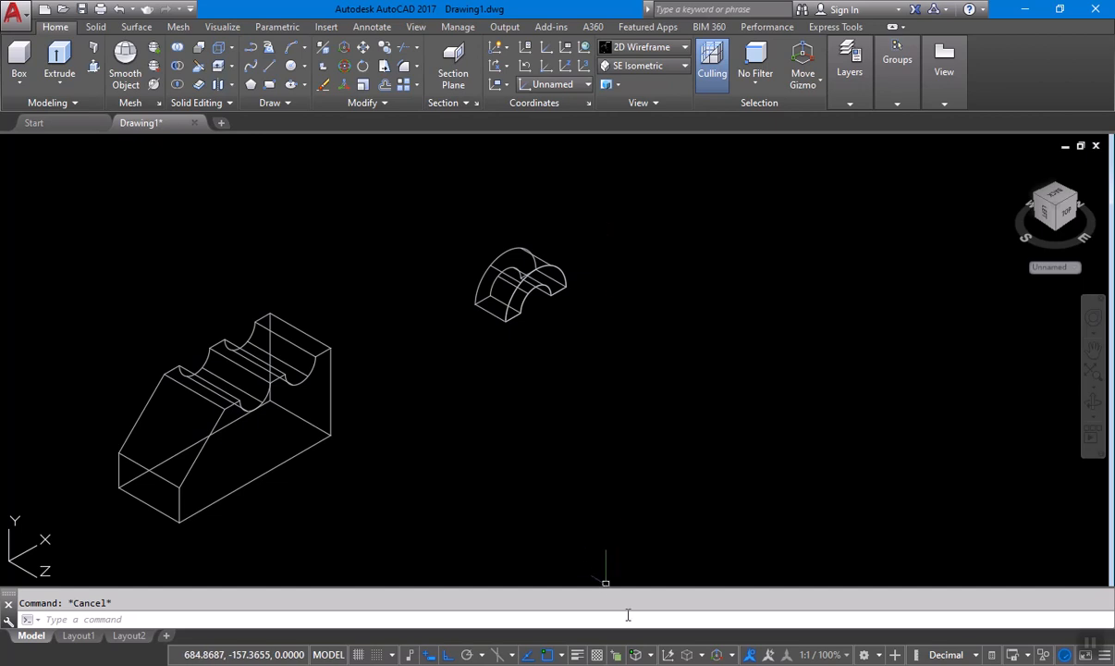
- Check the arch's position in the Photos drawing and move the half-ring by its base corner onto the block's rear groove
key(alt+Tab)
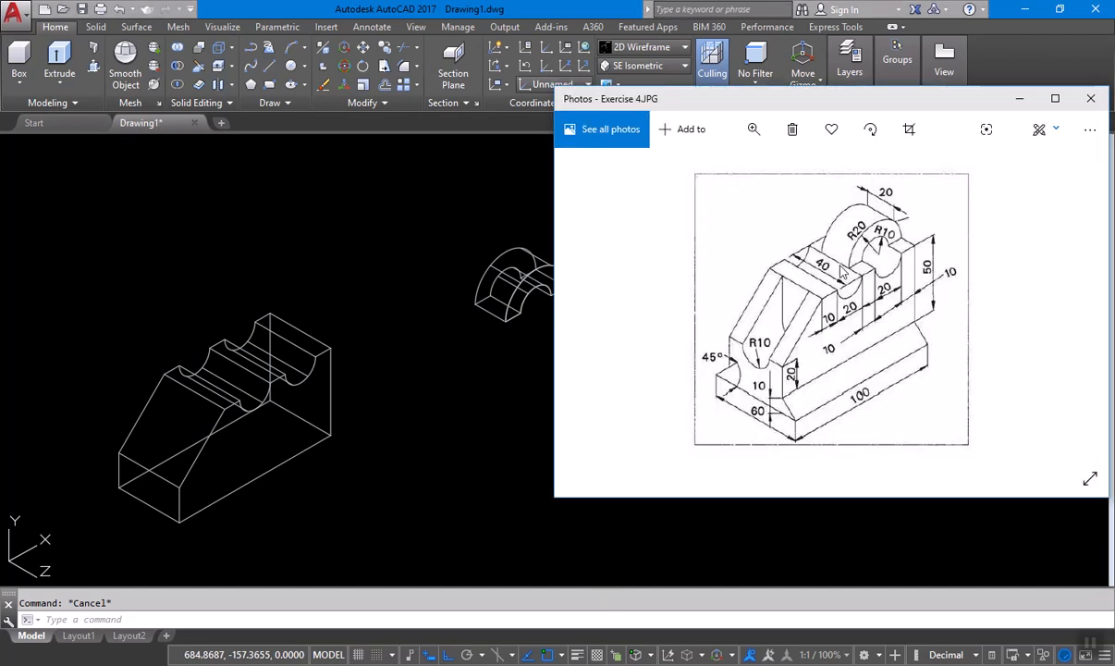
key(alt+Tab)
scroll(588, 352, up, 4)
middle_drag(594, 311, 594, 387)
text(m)
key(Return)
click(568, 378)
click(481, 319)
key(Return)
click(492, 324)
scroll(610, 343, down, 6)
middle_drag(289, 345, 360, 358)
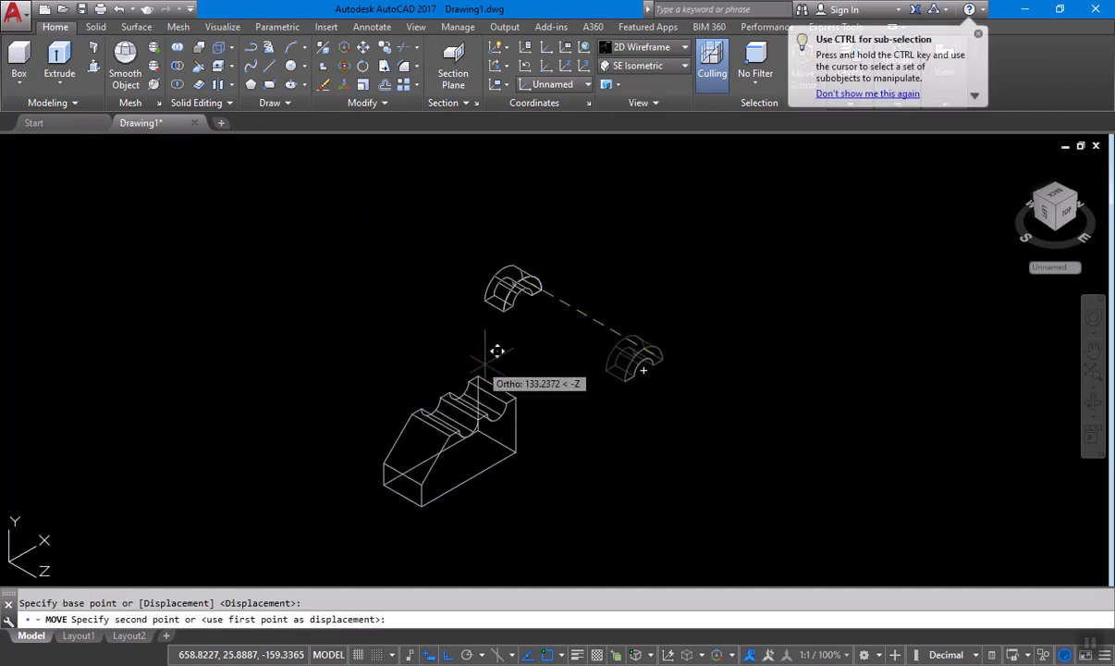
scroll(486, 356, up, 4)
click(480, 420)
- Erase the leftover line on the arch's base and the stray arc and line remaining at the half-ring's original location
scroll(610, 381, down, 2)
middle_drag(622, 382, 520, 369)
scroll(497, 403, up, 4)
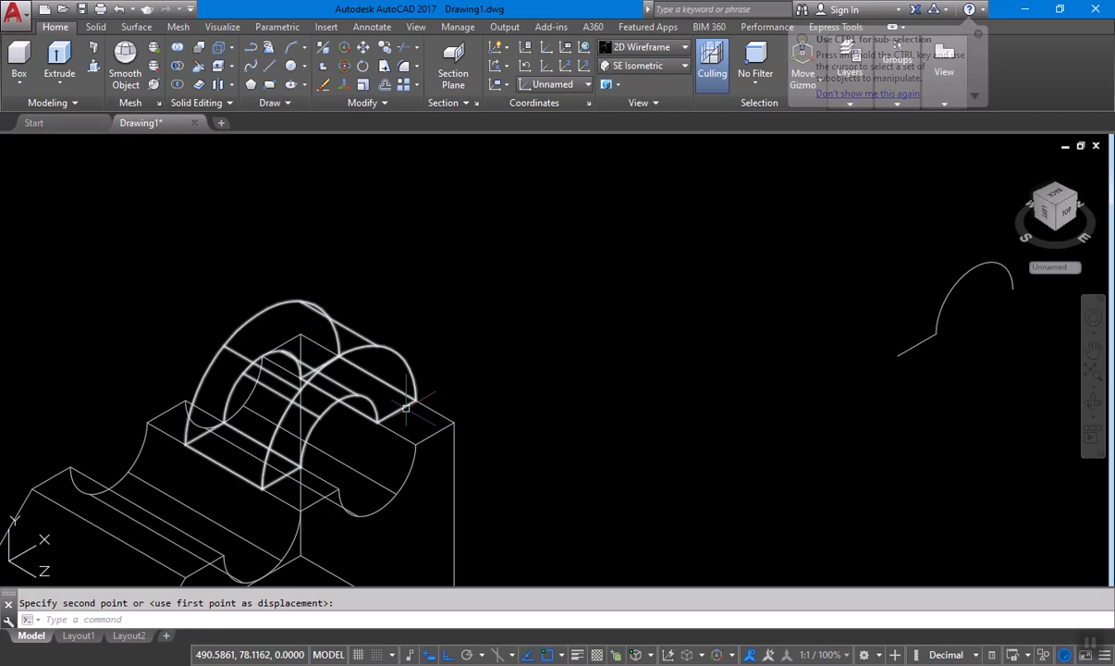
click(331, 278)
click(472, 429)
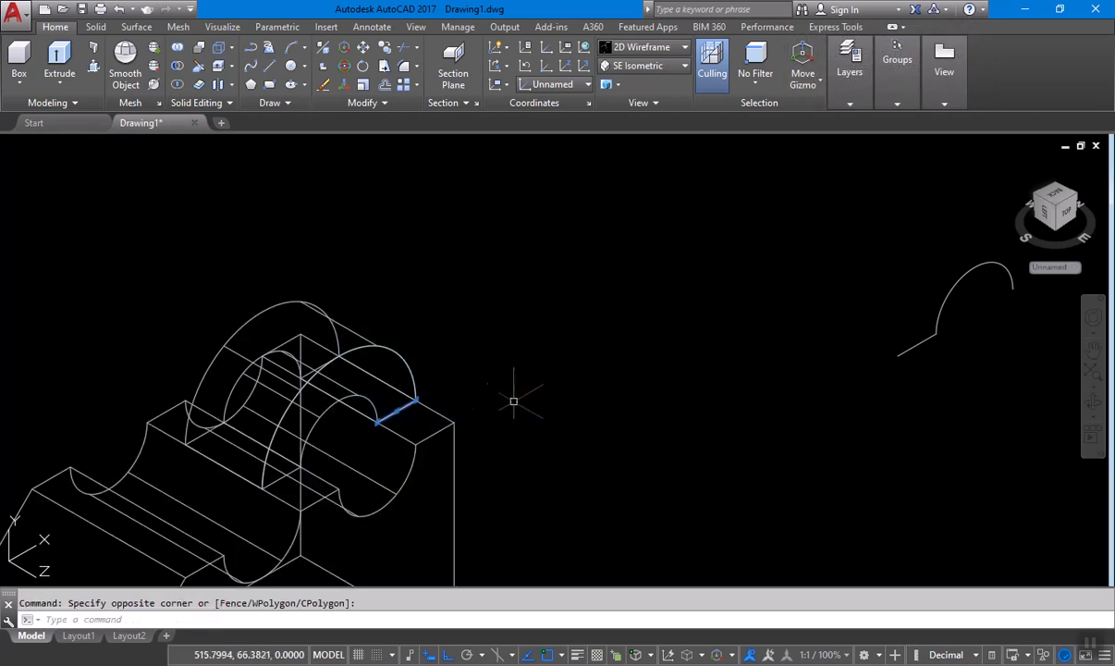
key(Delete)
scroll(534, 392, down, 4)
middle_drag(635, 392, 559, 411)
click(693, 441)
click(570, 331)
key(Delete)
- Show the model in the Conceptual visual style to inspect the arch seated on the block
click(642, 47)
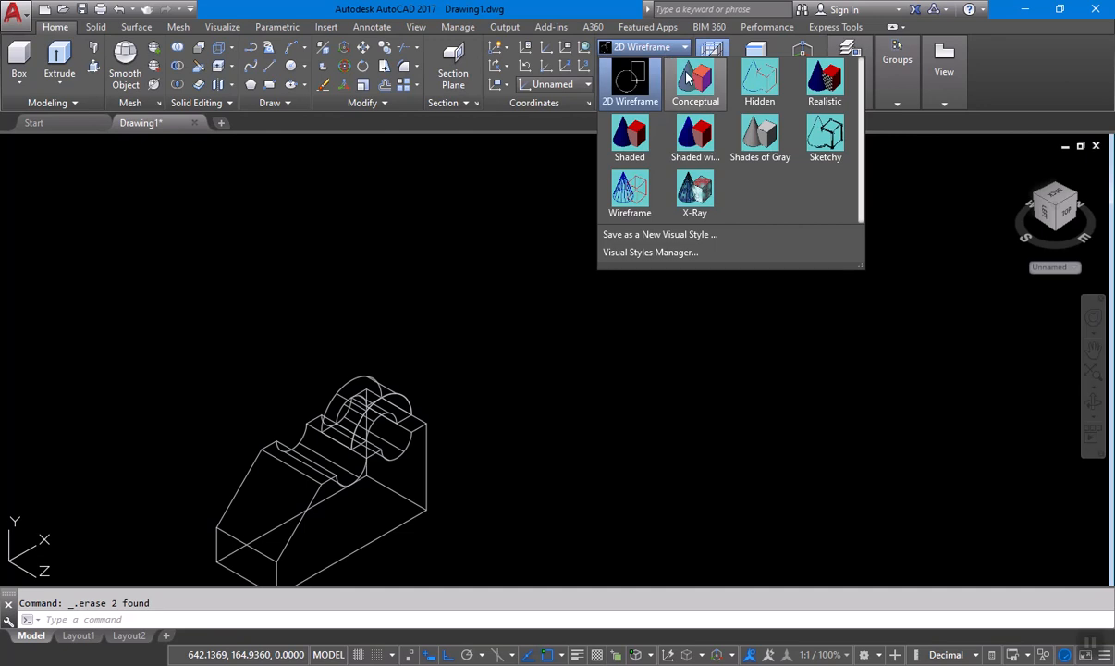
click(696, 80)
scroll(307, 458, up, 3)
scroll(555, 321, down, 2)
middle_drag(671, 355, 599, 314)
scroll(599, 314, down, 2)
middle_drag(599, 315, 546, 297)
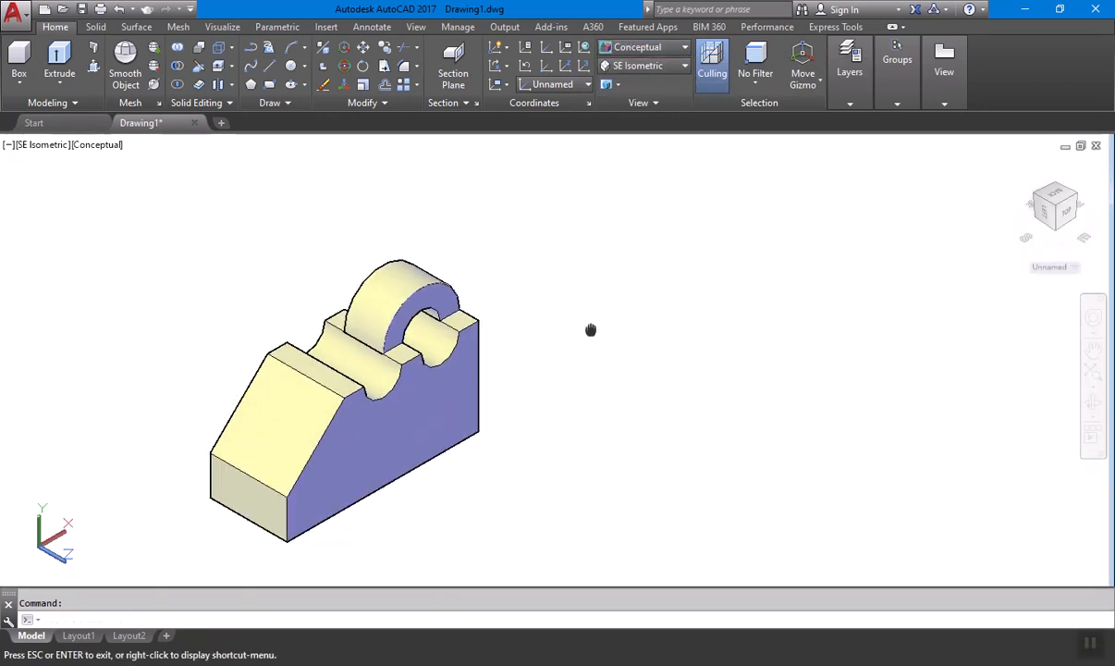
scroll(592, 397, up, 2)
middle_drag(599, 395, 607, 455)
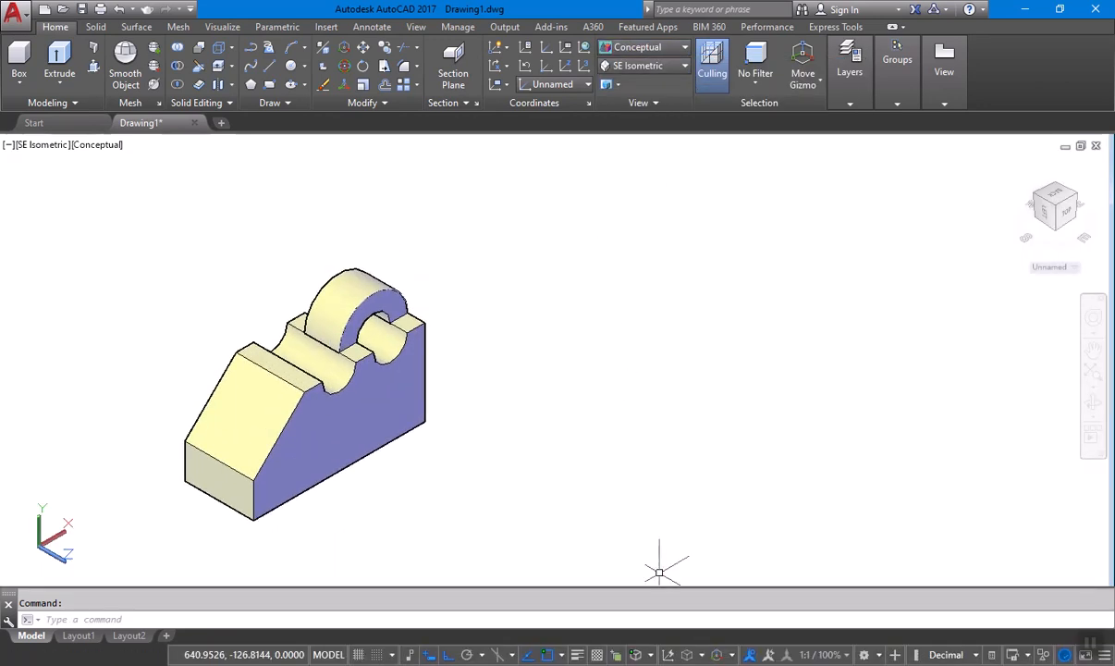
- Compare the model with the Exercise 4 drawing in Photos and union the block and arch into one solid
key(alt+Tab)
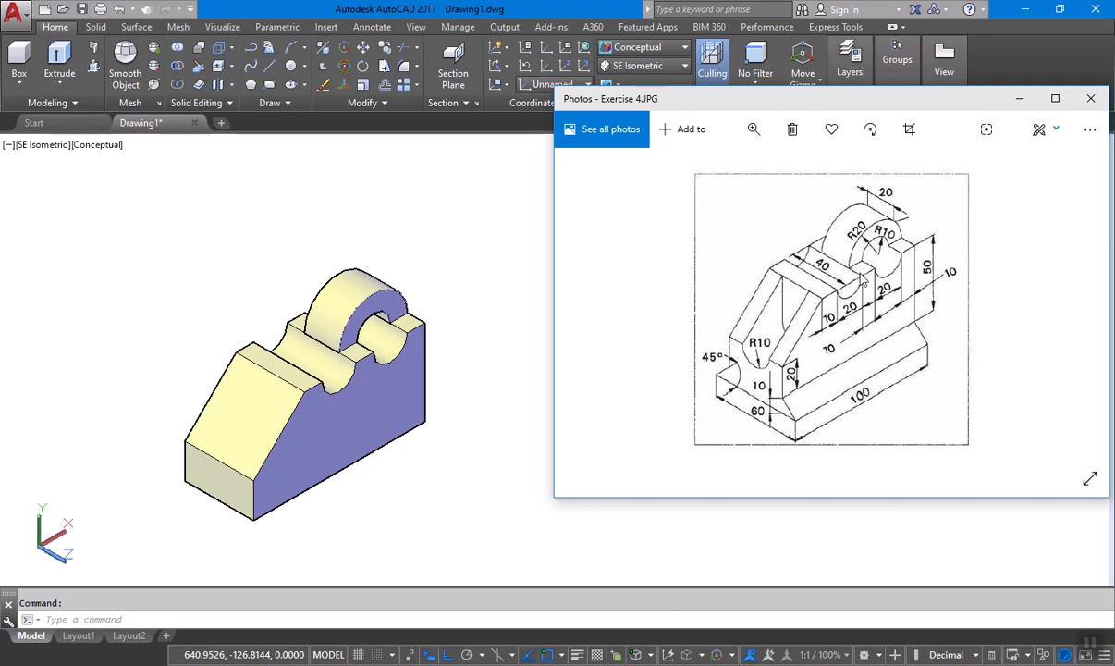
key(alt+Tab)
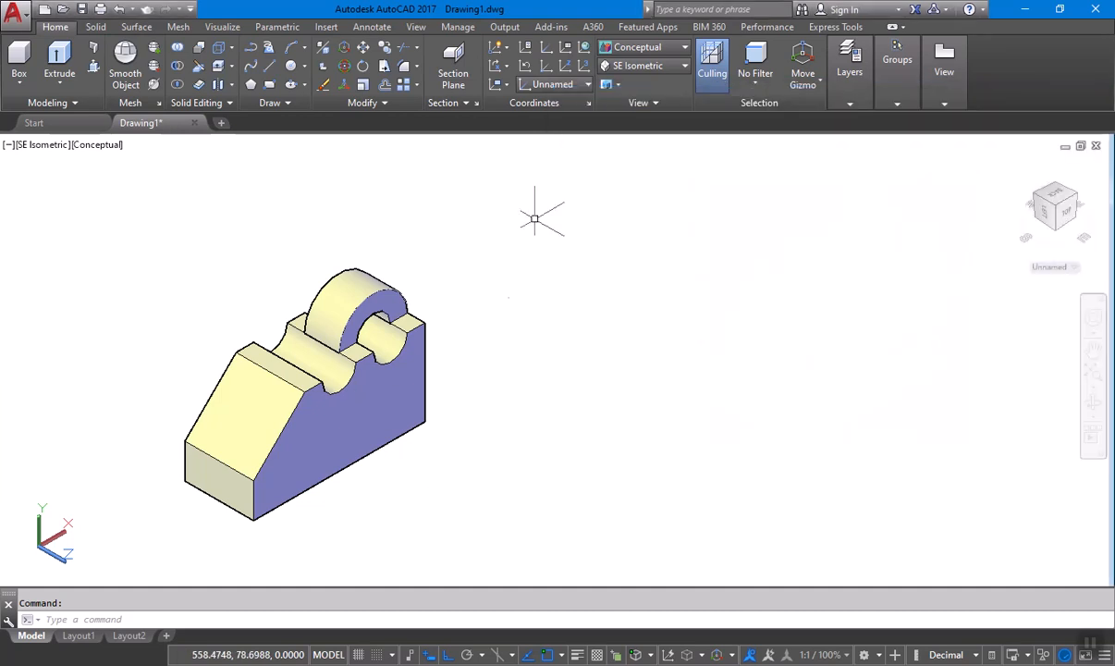
click(197, 66)
click(527, 536)
click(204, 242)
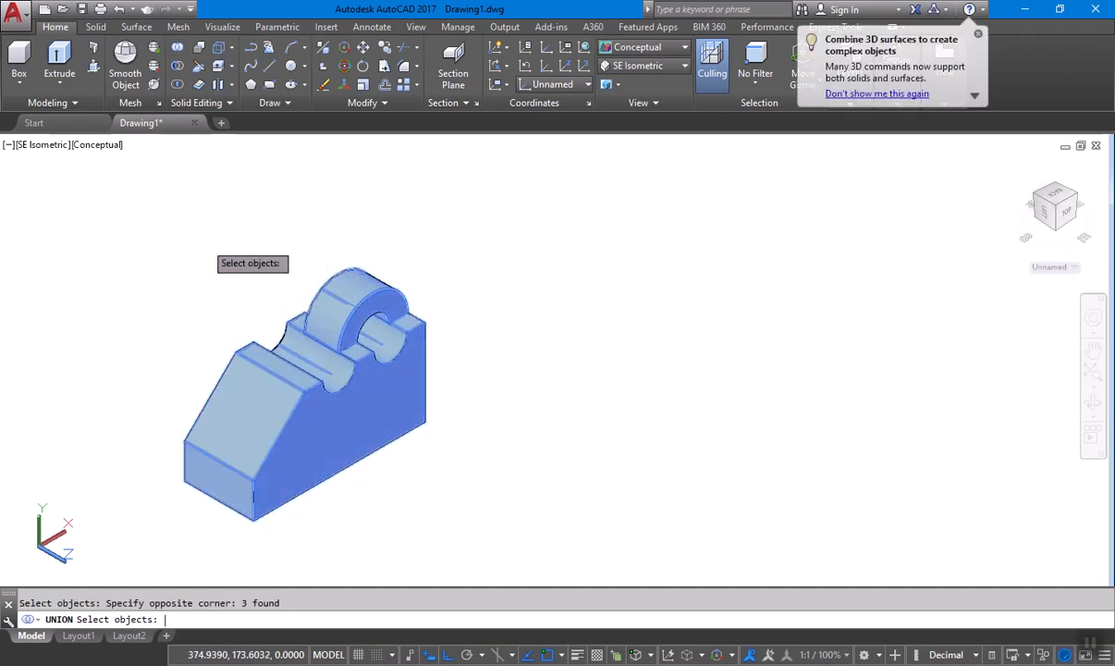
key(Return)
- Change the visual style to 2D Wireframe and examine the united solid from the side
click(643, 47)
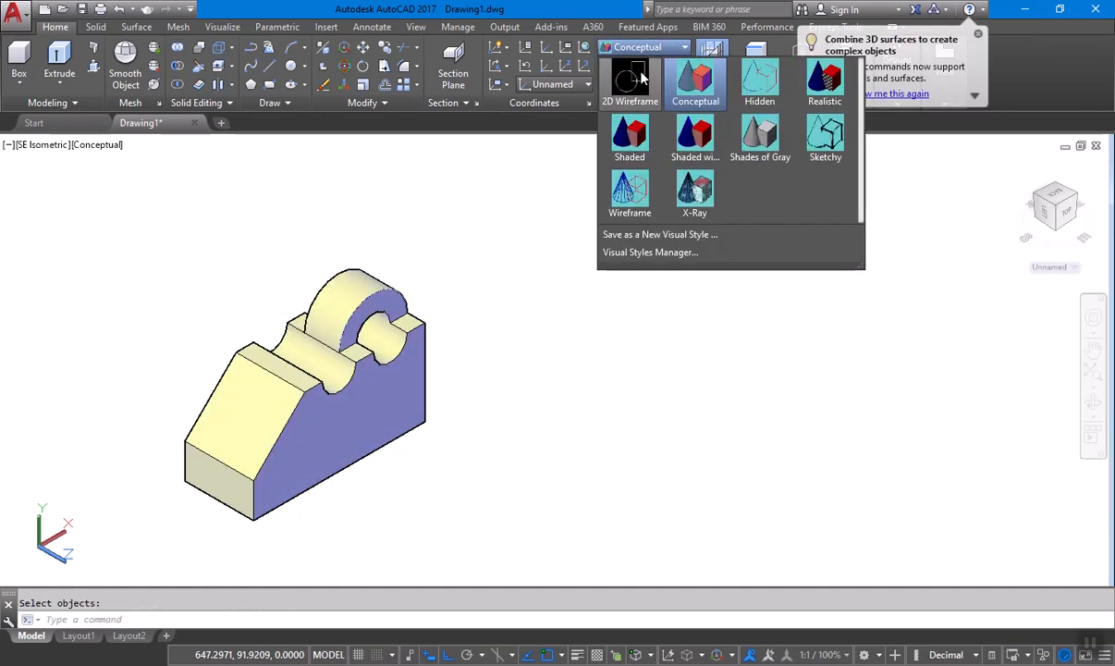
click(629, 83)
scroll(398, 295, up, 5)
scroll(573, 268, down, 4)
key(Escape)
shift+middle_drag(638, 319, 564, 324)
- Display the united solid in the Realistic visual style and inspect it from an isometric angle
click(654, 49)
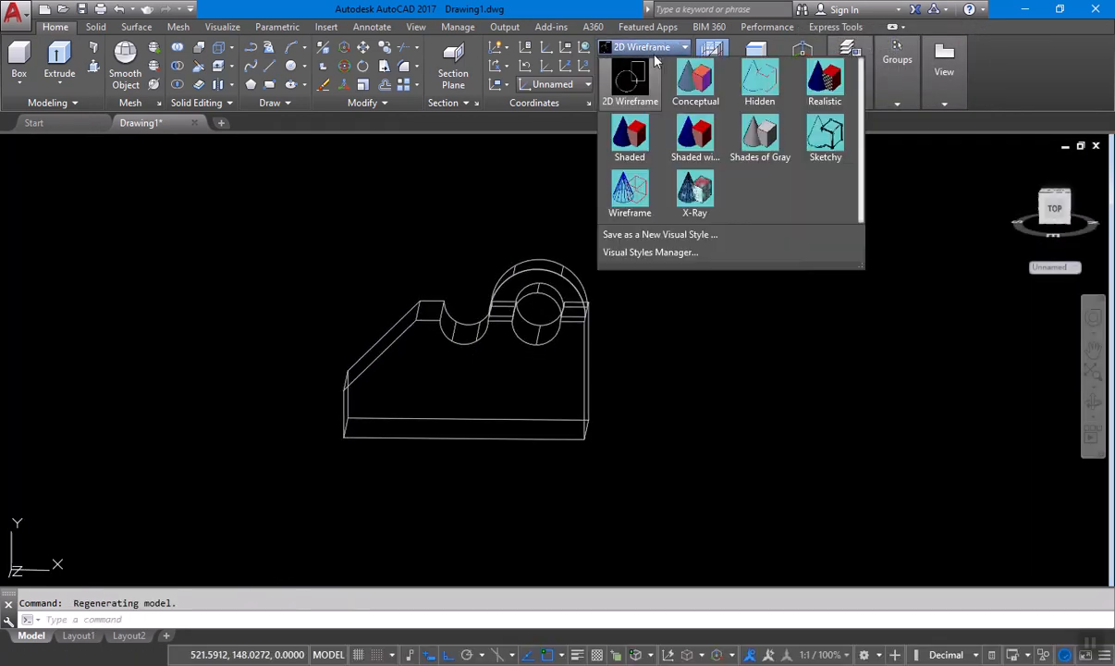
click(805, 79)
mouse_move(734, 277)
shift+middle_down()
mouse_move(605, 370)
mouse_move(655, 384)
mouse_move(507, 257)
shift+middle_up()
click(517, 264)
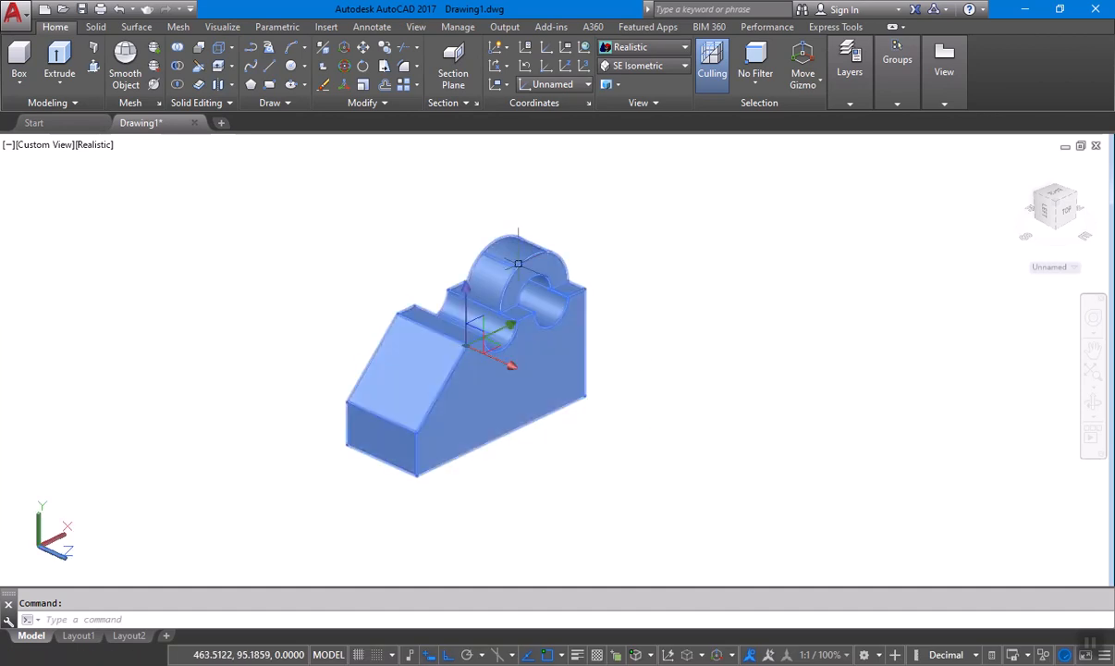
scroll(518, 263, up, 3)
key(Escape)
scroll(505, 343, down, 4)
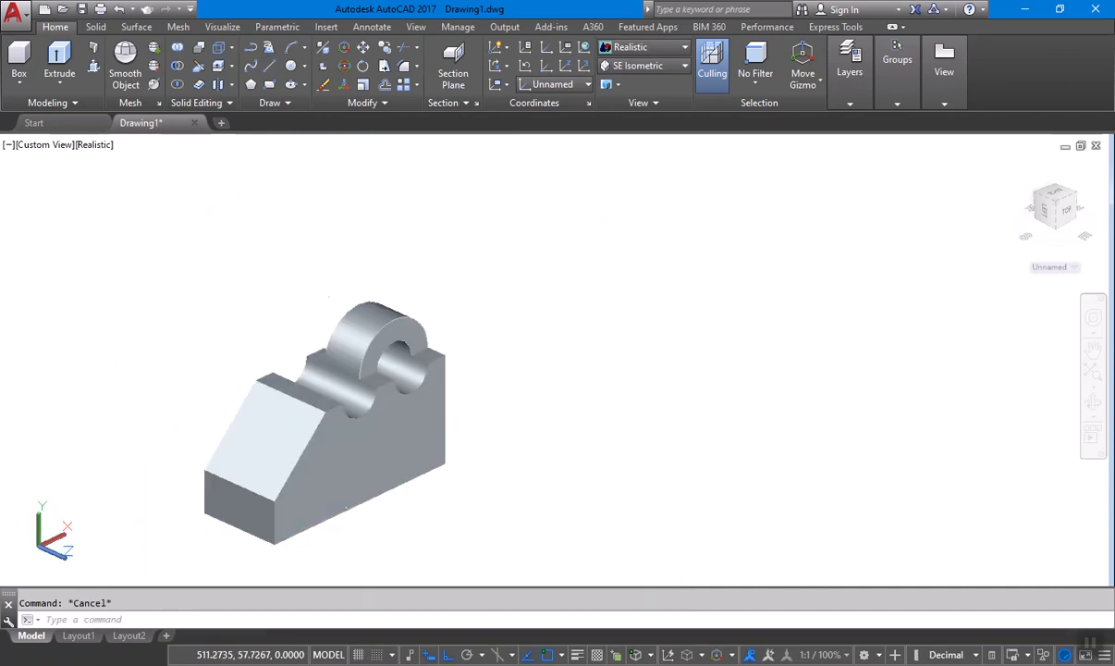
- Restore the 2D Wireframe visual style for further drawing
middle_drag(533, 368, 481, 369)
click(650, 49)
click(638, 82)
middle_drag(609, 358, 589, 318)
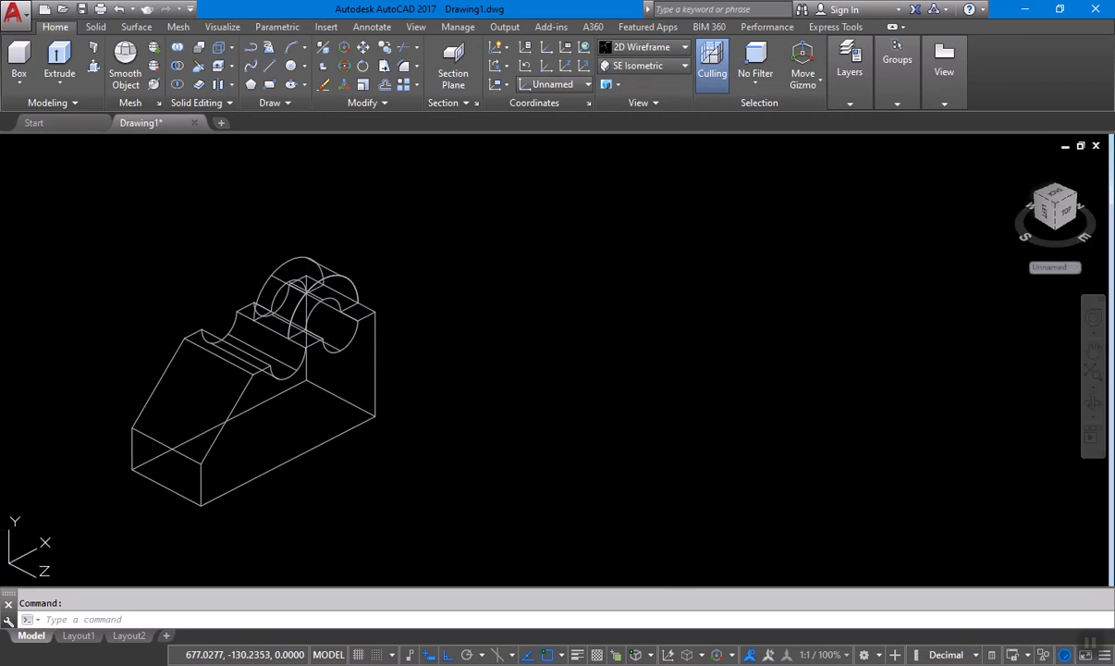
- Trace the base's front profile in red on the Exercise 4 drawing in Photos and discard the markup without saving
key(alt+Tab)
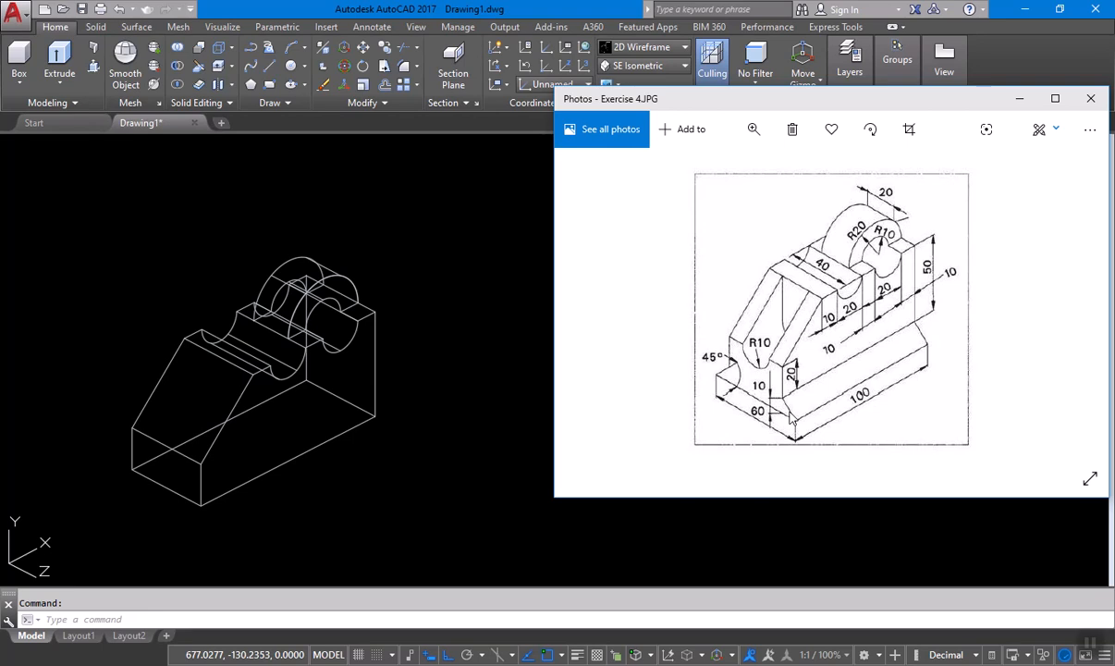
click(1040, 129)
click(966, 219)
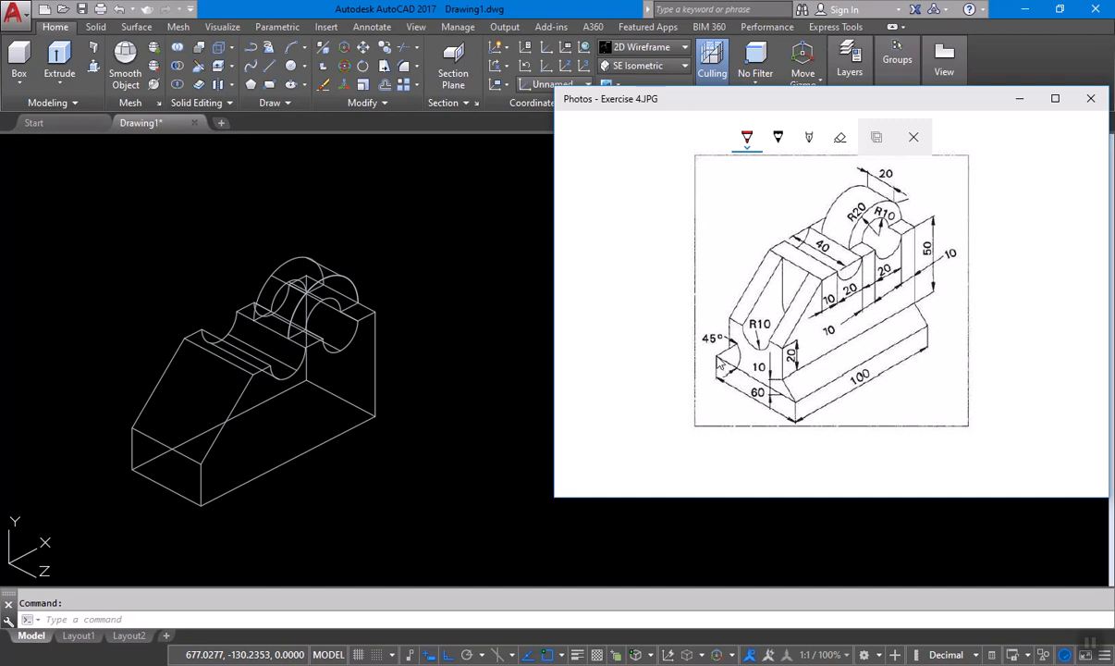
drag(715, 358, 731, 350)
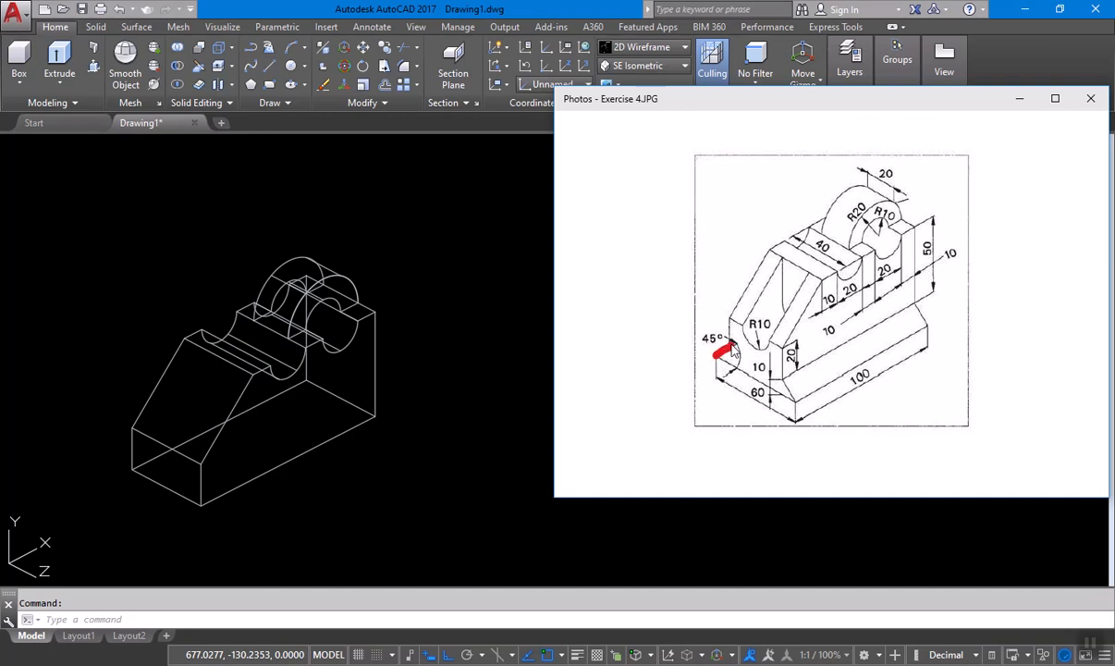
drag(720, 355, 787, 399)
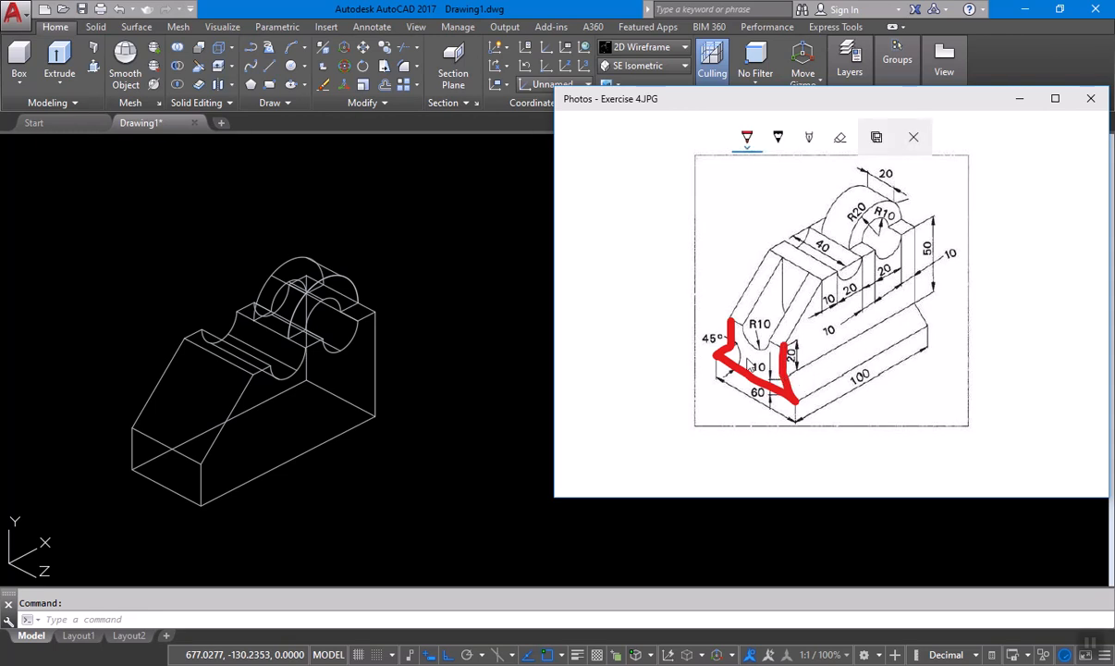
drag(717, 354, 779, 380)
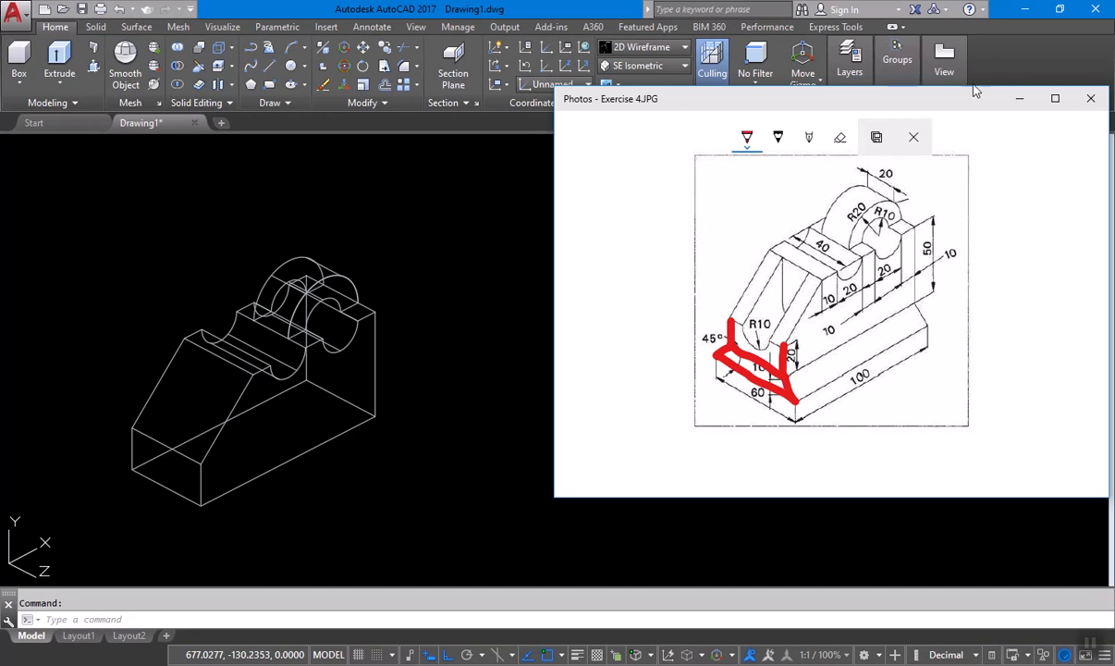
click(914, 138)
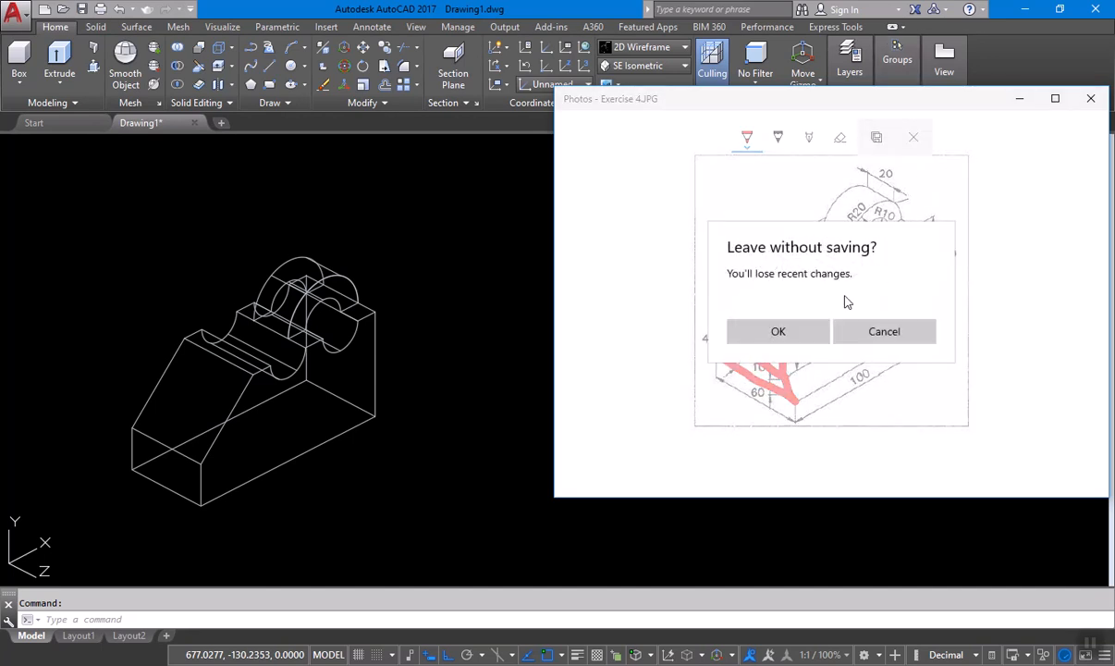
click(795, 331)
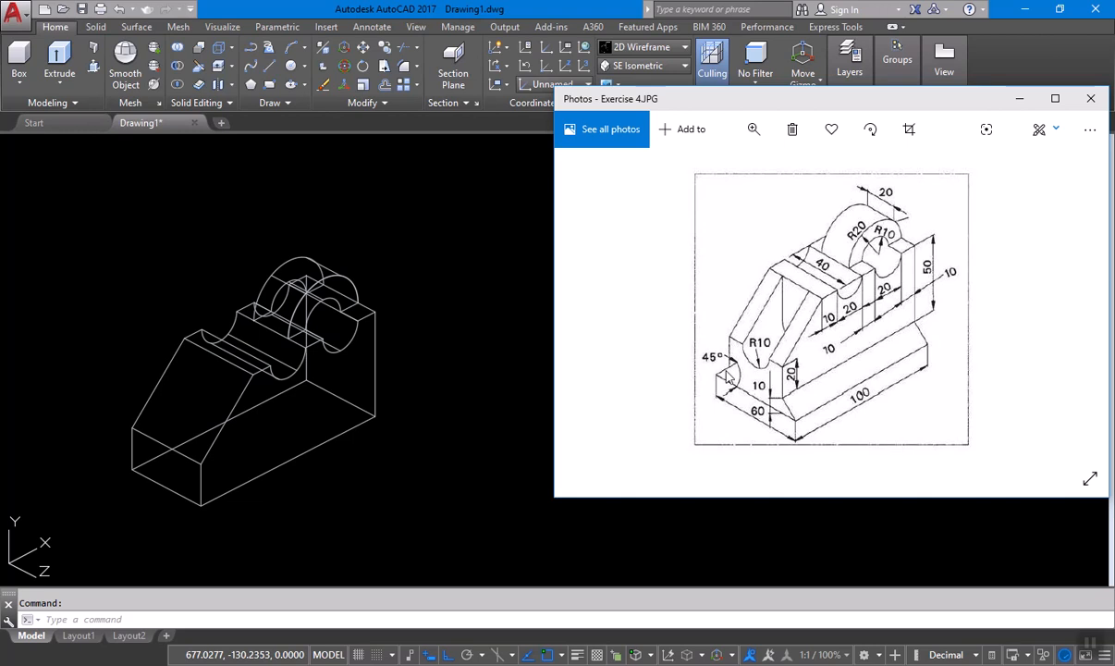
- Return to AutoCAD, set the UCS to Front and draw a 60-unit line along X in the empty space beside the block
click(430, 468)
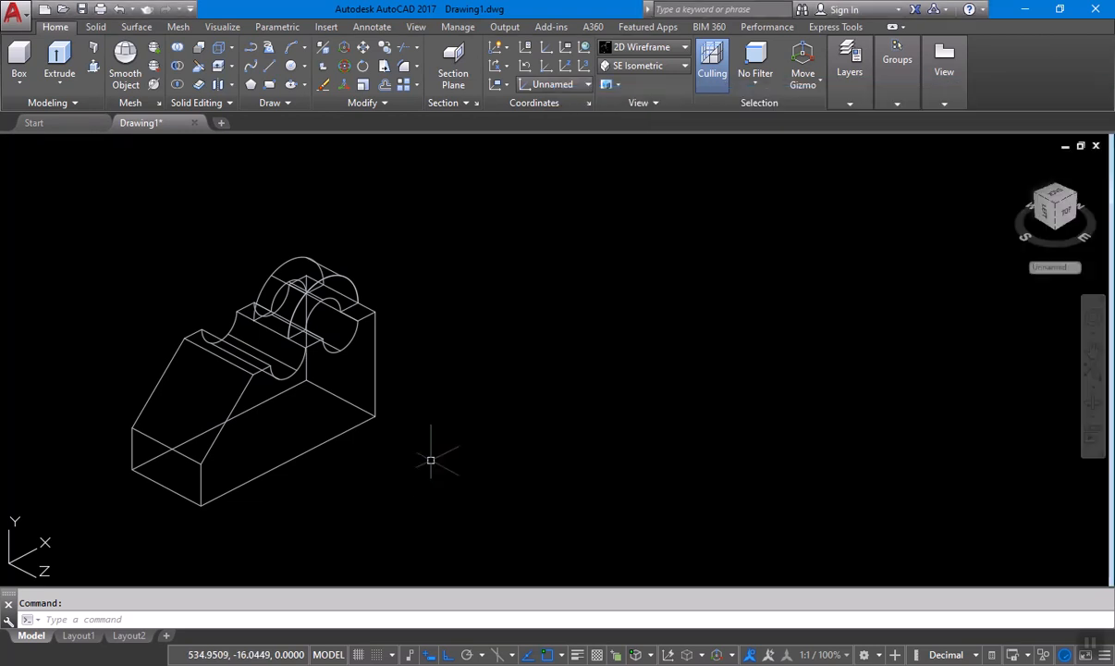
click(584, 85)
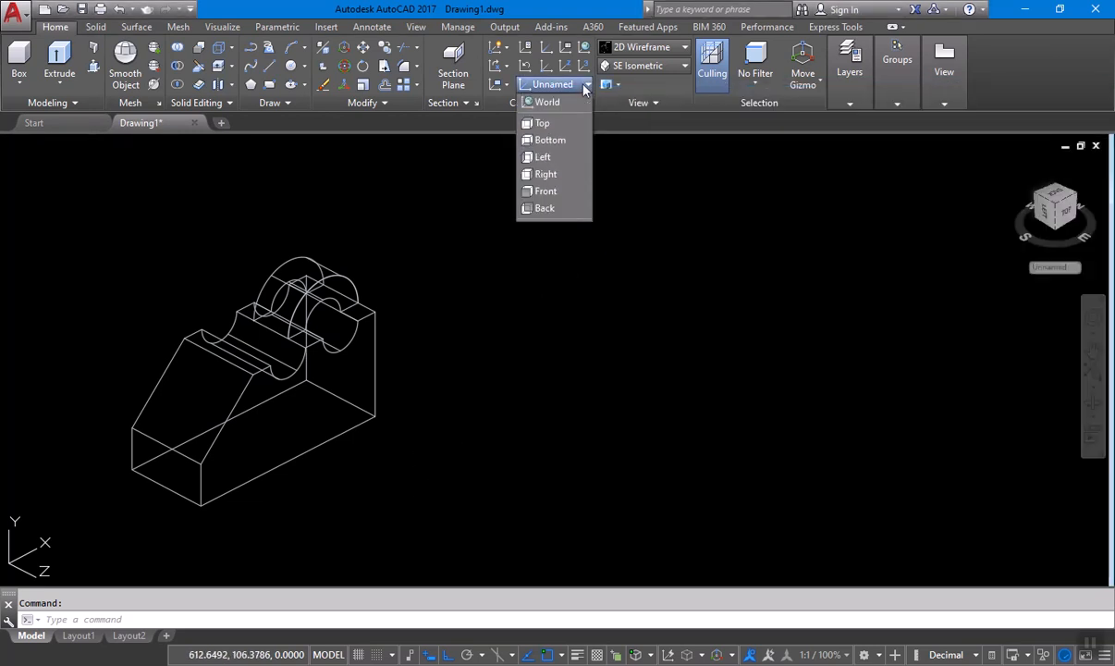
click(551, 194)
key(Return)
click(549, 422)
text(60)
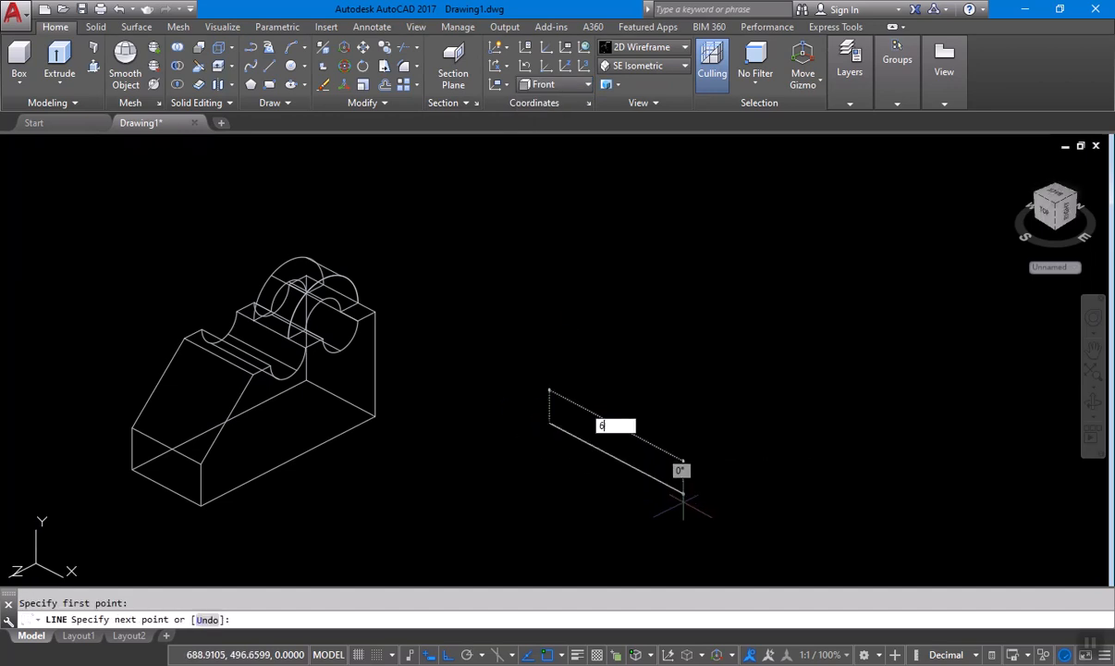
key(Return)
key(Return)
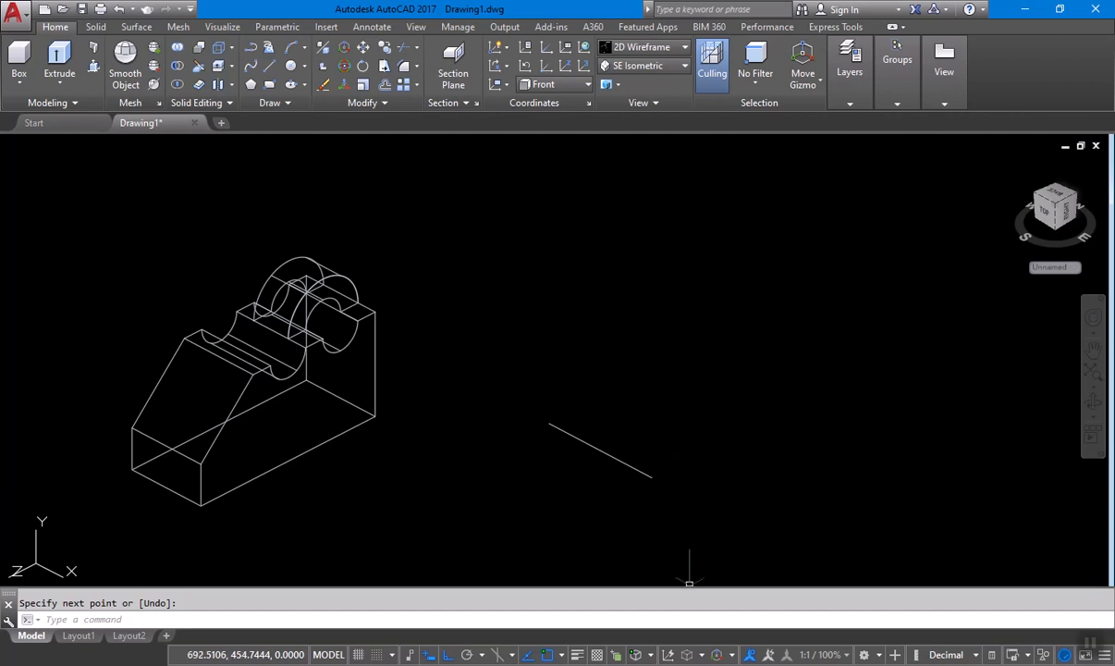
- Check the base height in the Photos drawing and offset the 60-unit line upward by 10
key(alt+Tab)
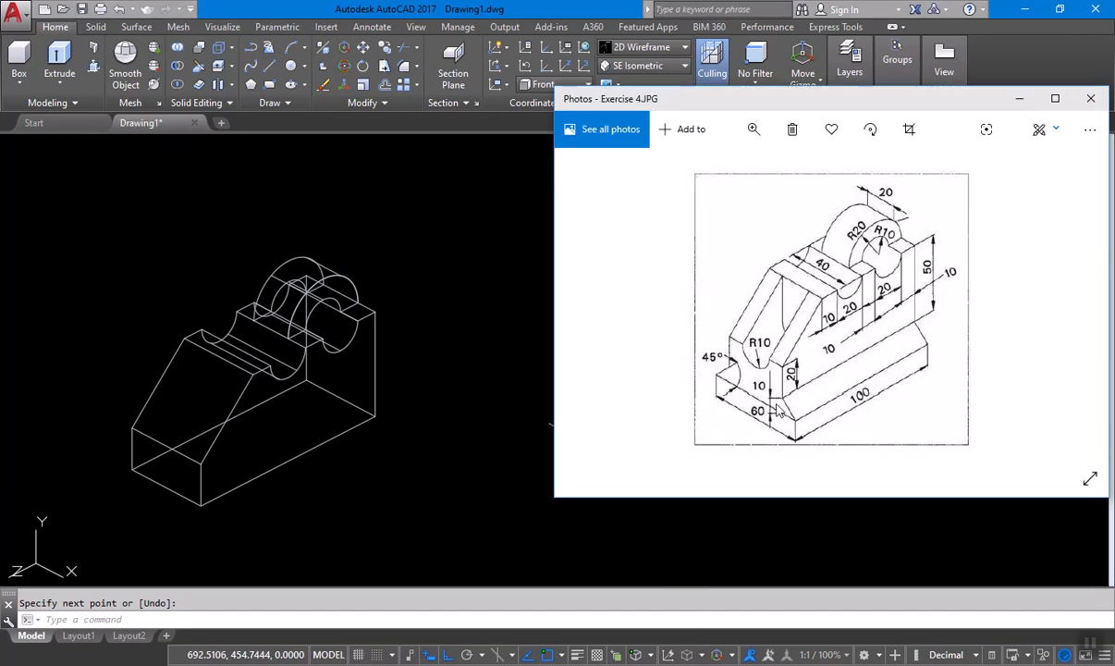
key(alt+Tab)
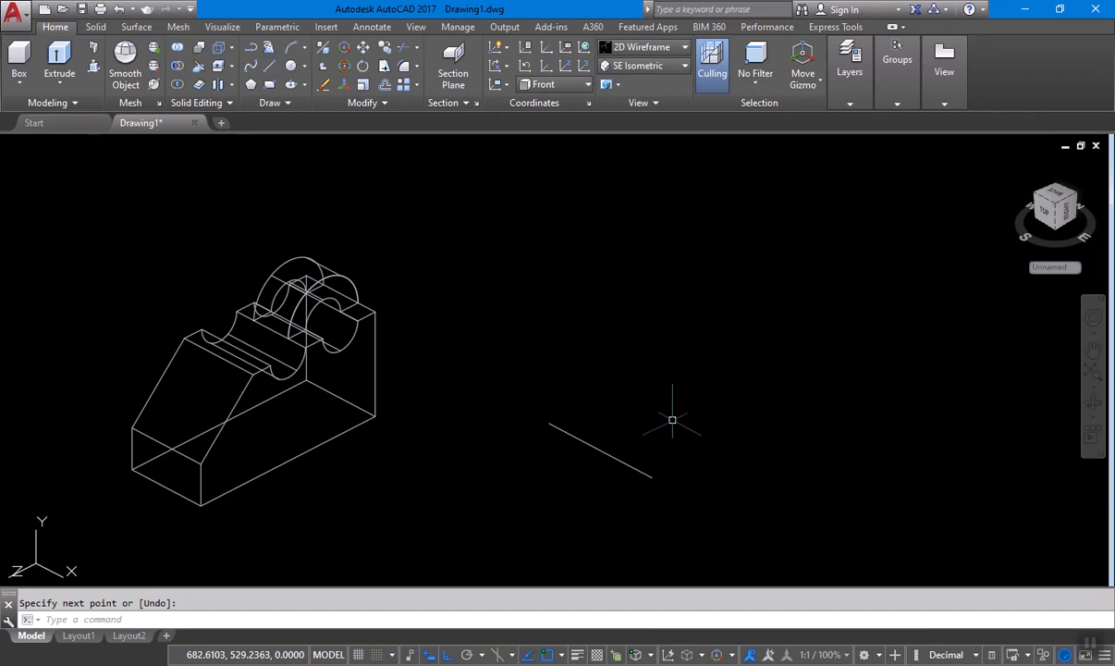
text(o)
key(Return)
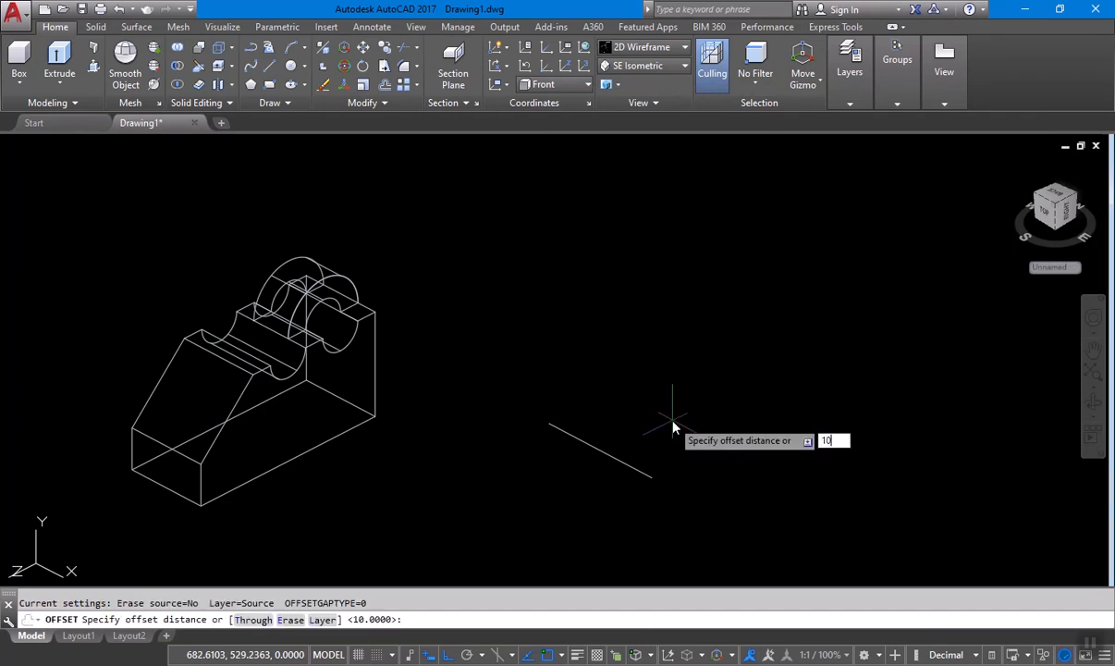
text(10)
key(Return)
click(606, 453)
click(670, 356)
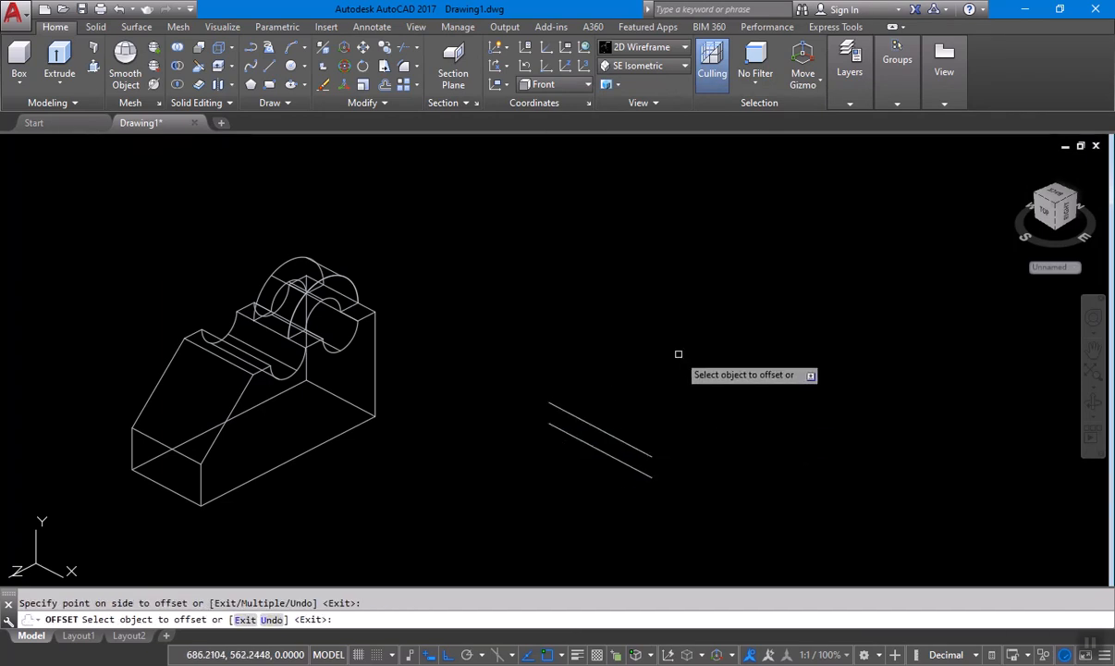
key(Escape)
- Turn on the drawing grid to see the current working plane around the block and the two base lines
middle_drag(701, 489, 697, 404)
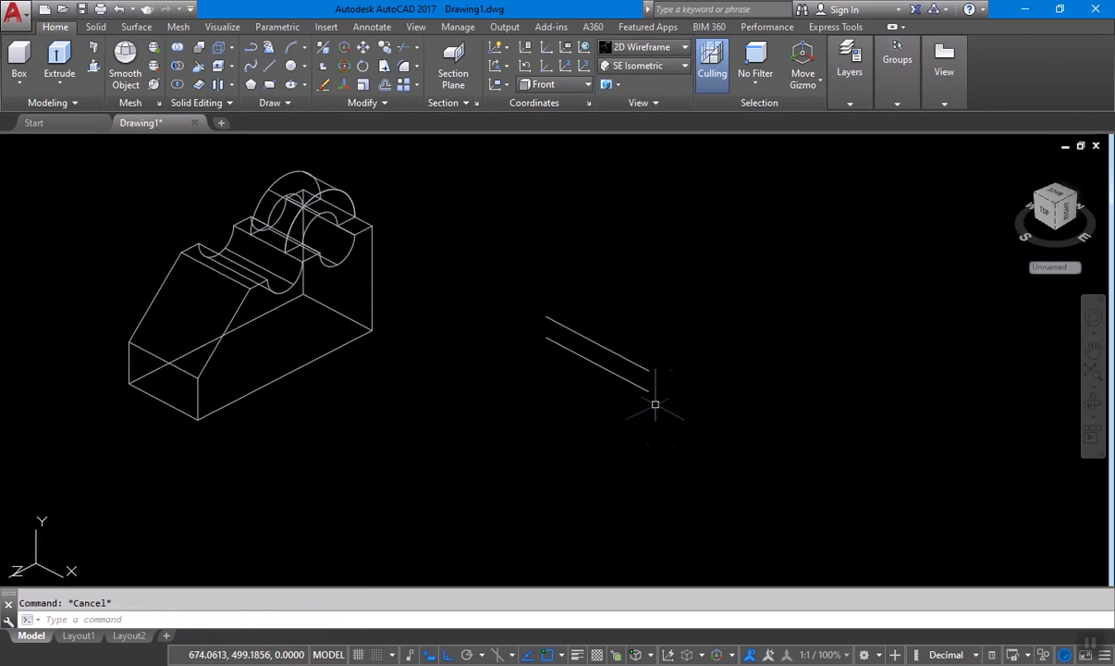
mouse_move(710, 453)
shift+middle_down()
mouse_move(697, 438)
mouse_move(620, 441)
mouse_move(704, 446)
mouse_move(714, 465)
shift+middle_up()
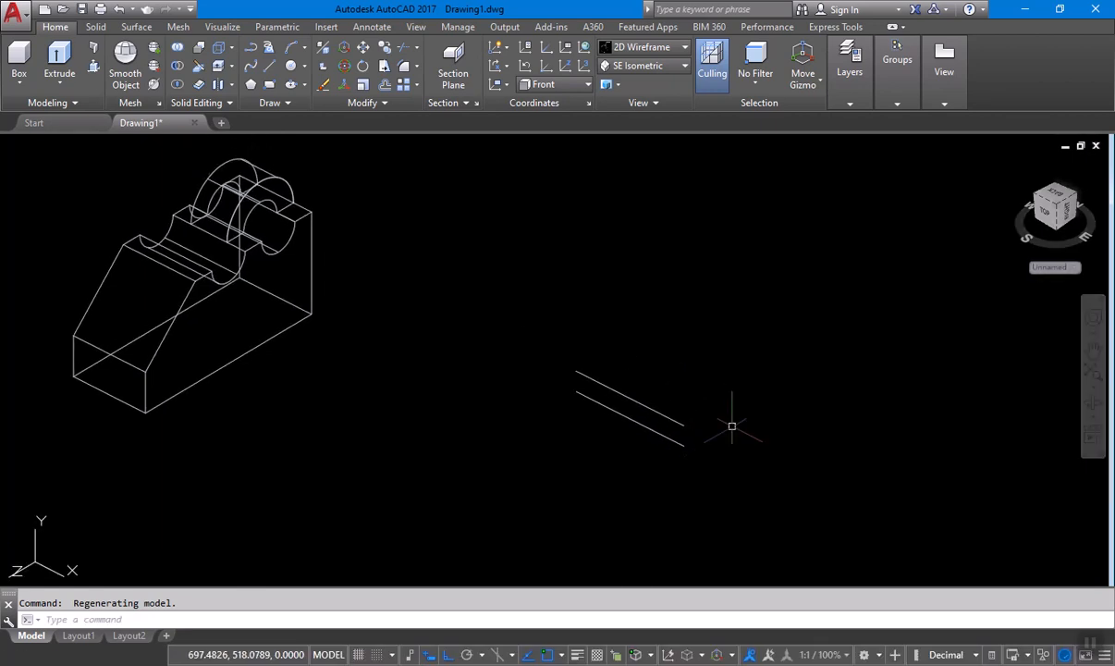
middle_drag(732, 426, 747, 441)
scroll(726, 455, up, 2)
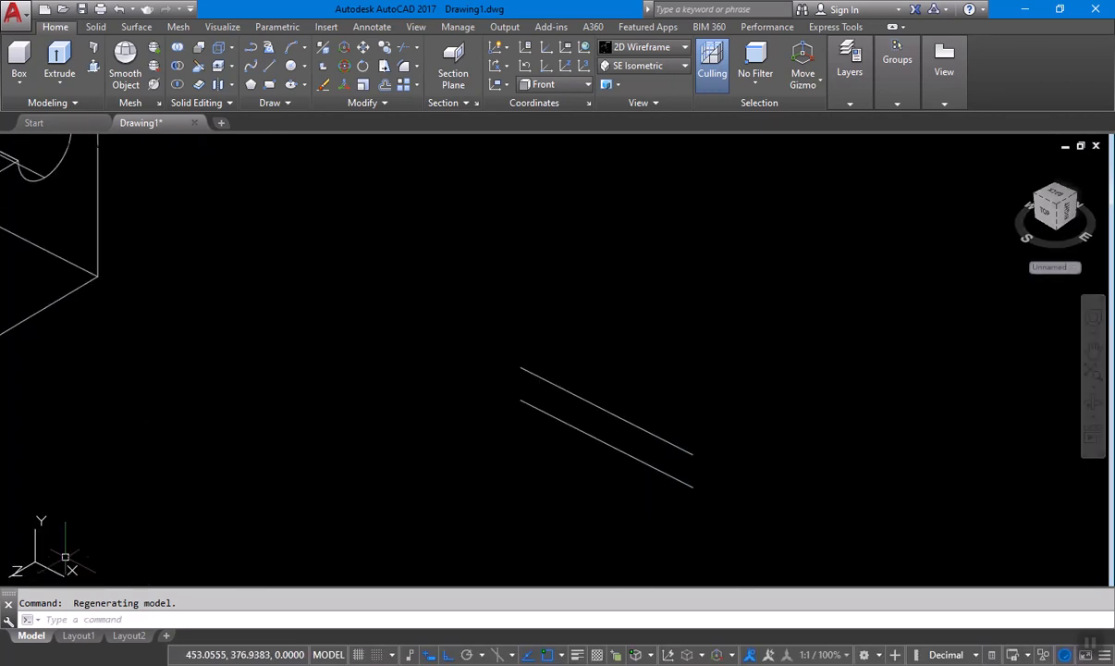
click(358, 654)
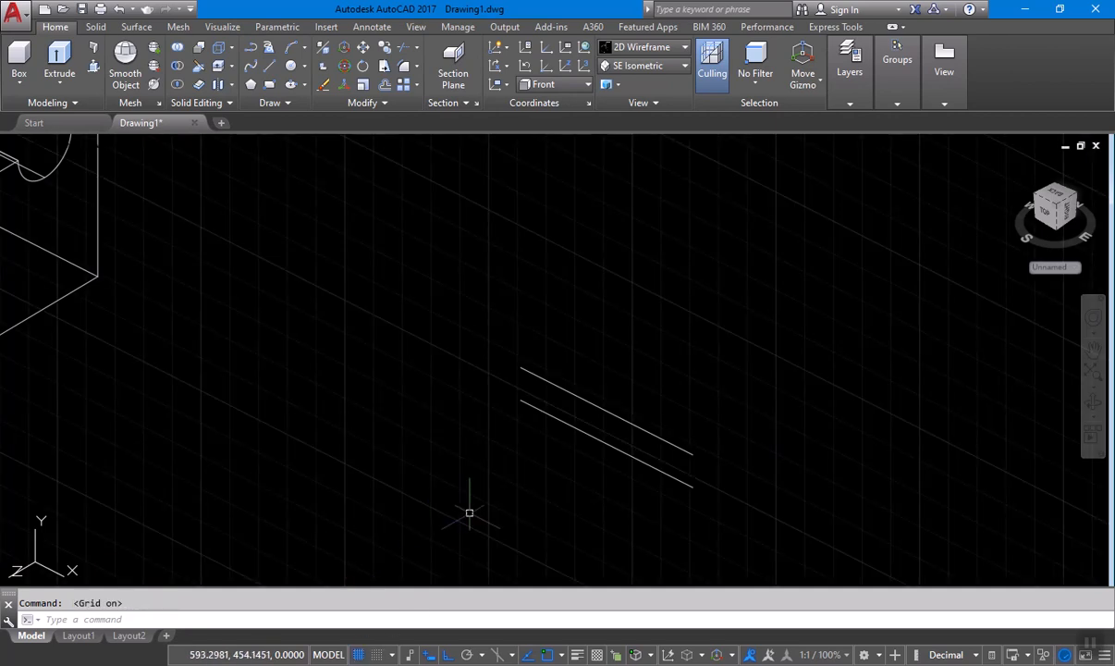
scroll(528, 489, down, 2)
scroll(515, 393, down, 2)
scroll(516, 393, down, 3)
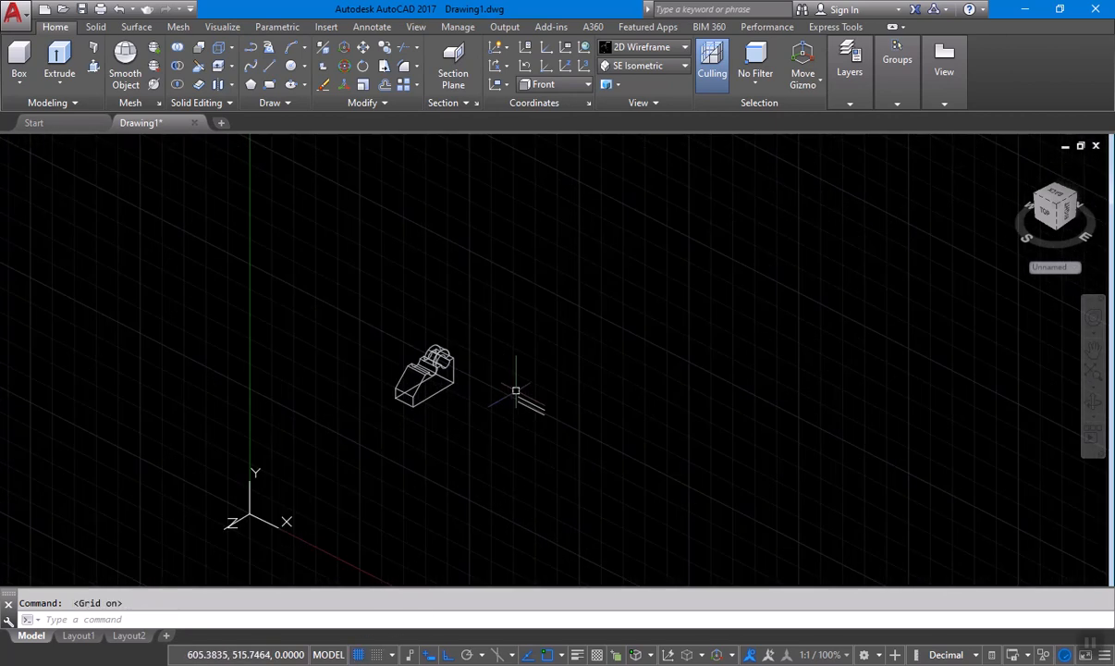
- Check the base's bevel angle in the Photos drawing and set the polar tracking increment to 45 degrees in AutoCAD
scroll(556, 403, up, 3)
scroll(557, 403, up, 3)
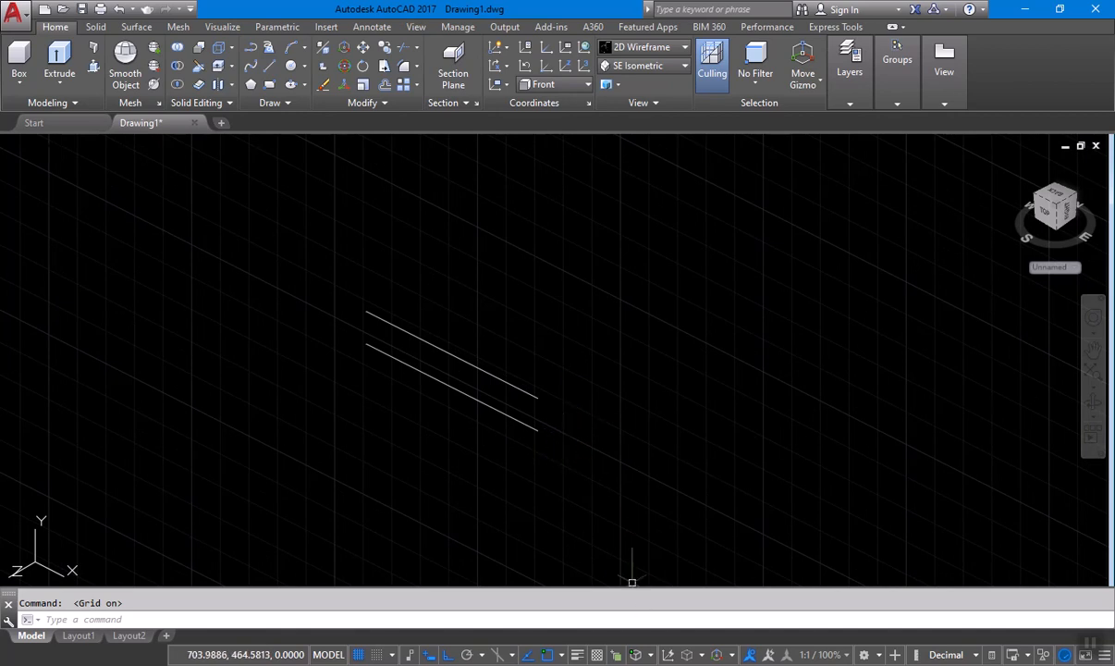
key(alt+Tab)
key(alt+Tab)
click(482, 656)
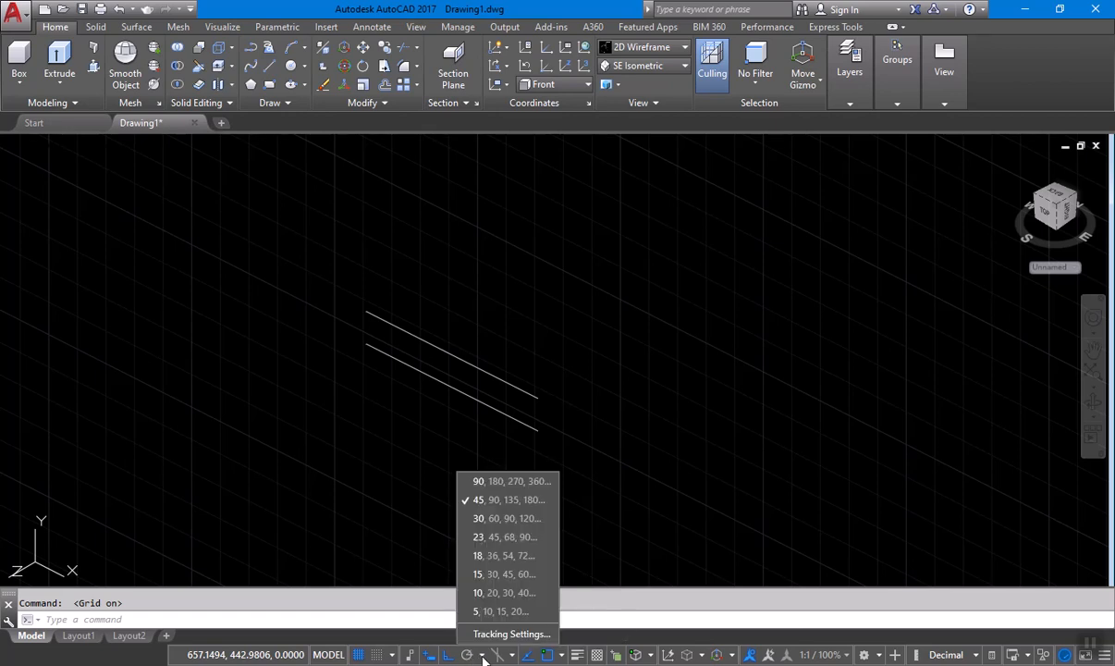
click(477, 501)
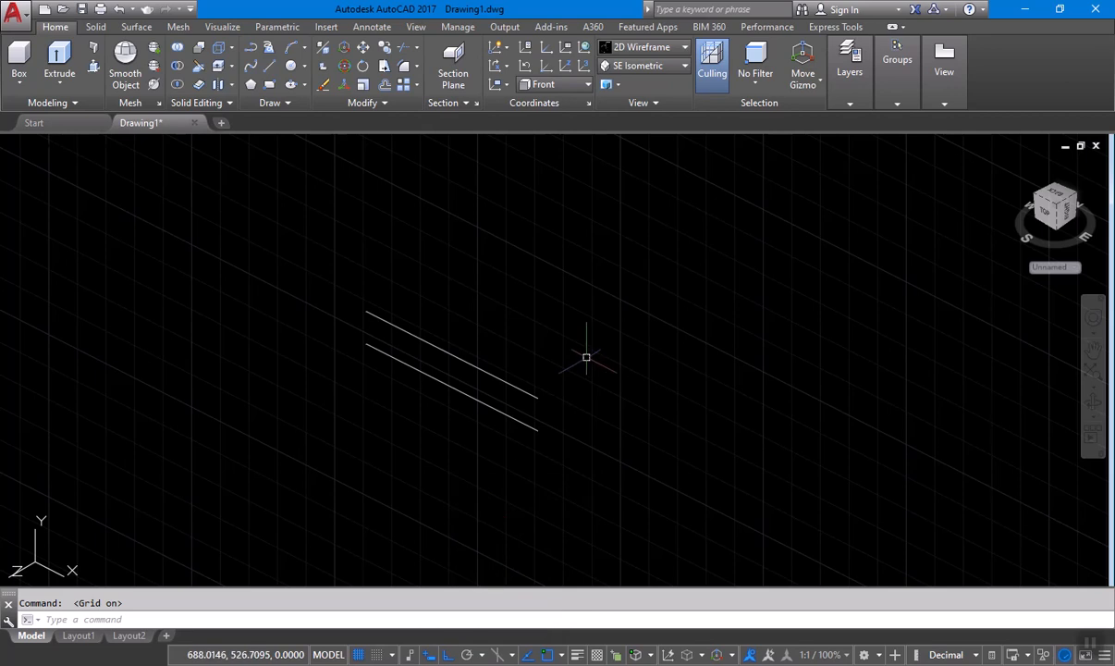
- With polar tracking on, draw a 45-degree bevel line from the lower base line's right end inward to the upper line
text(l)
key(Return)
click(537, 429)
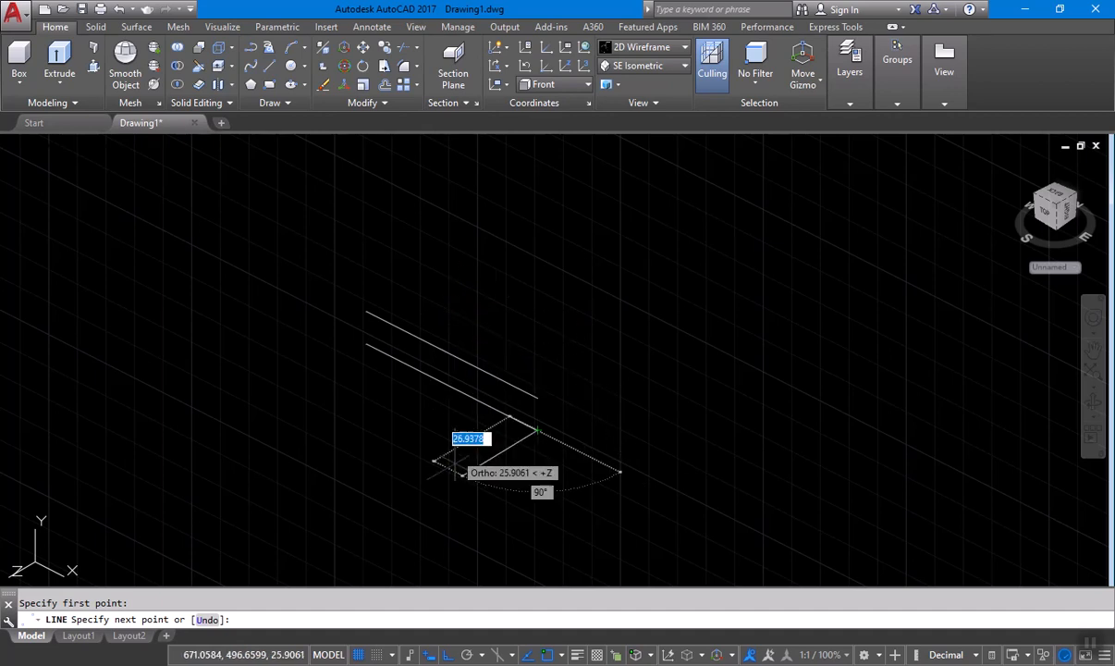
click(468, 656)
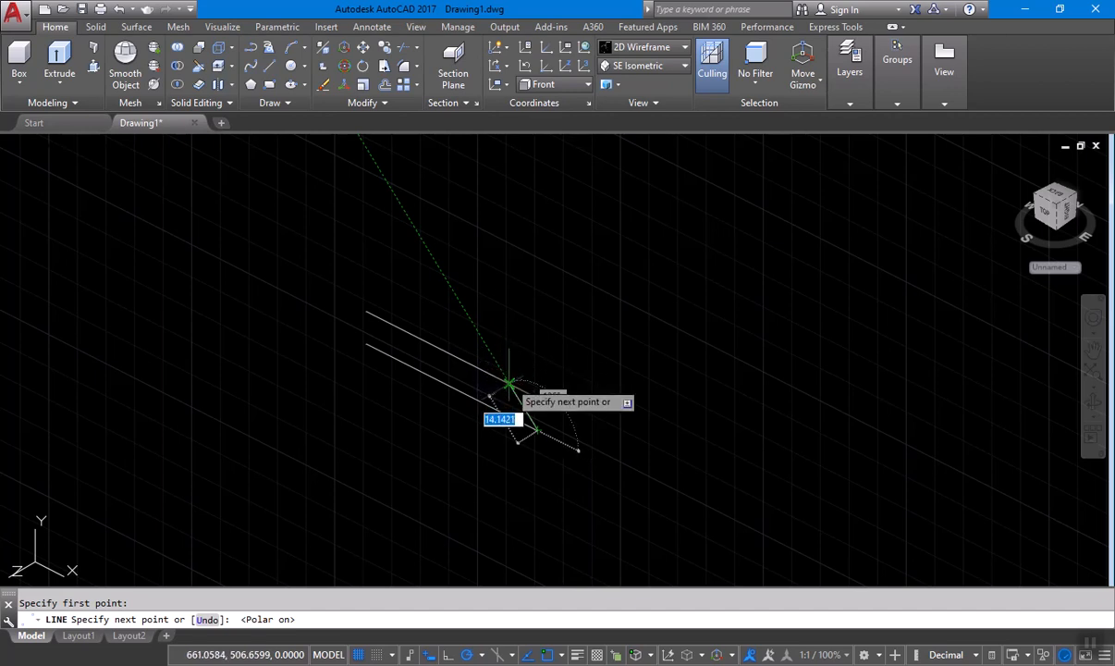
click(509, 381)
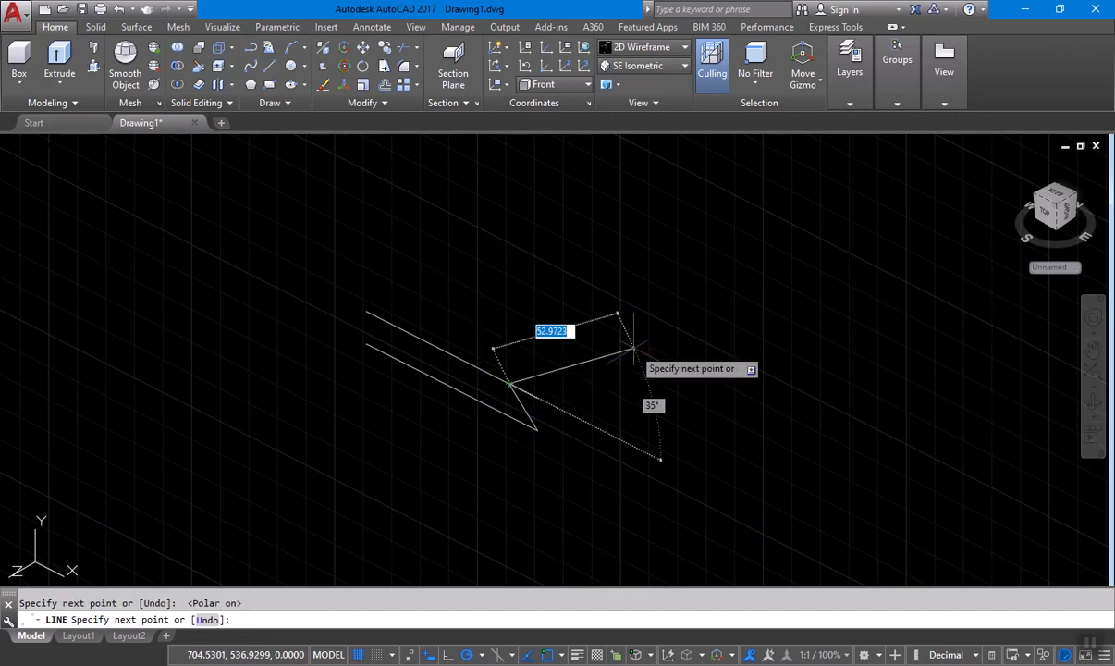
key(Escape)
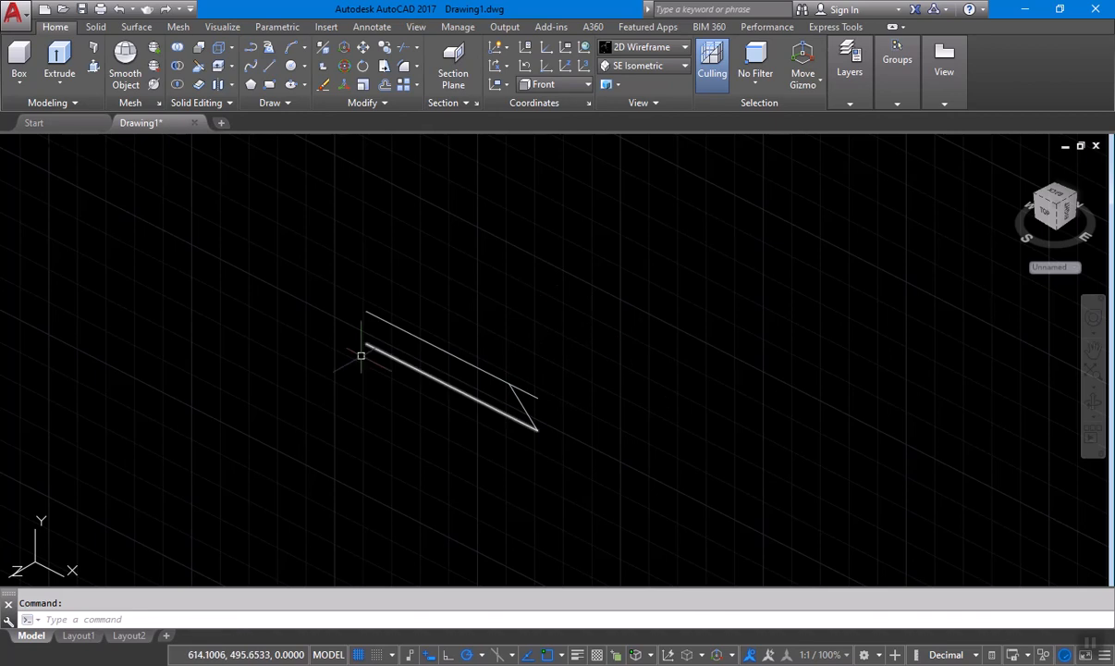
- Draw the opposite 45-degree bevel line from the lower base line's left end inward to the upper line
key(Return)
click(366, 345)
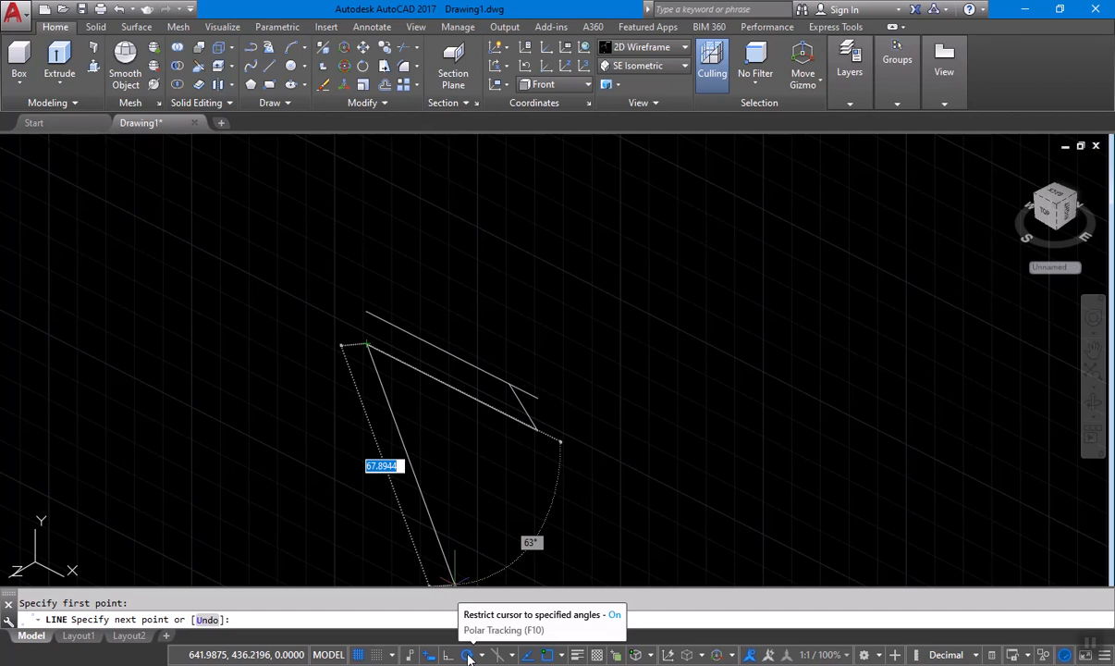
click(448, 655)
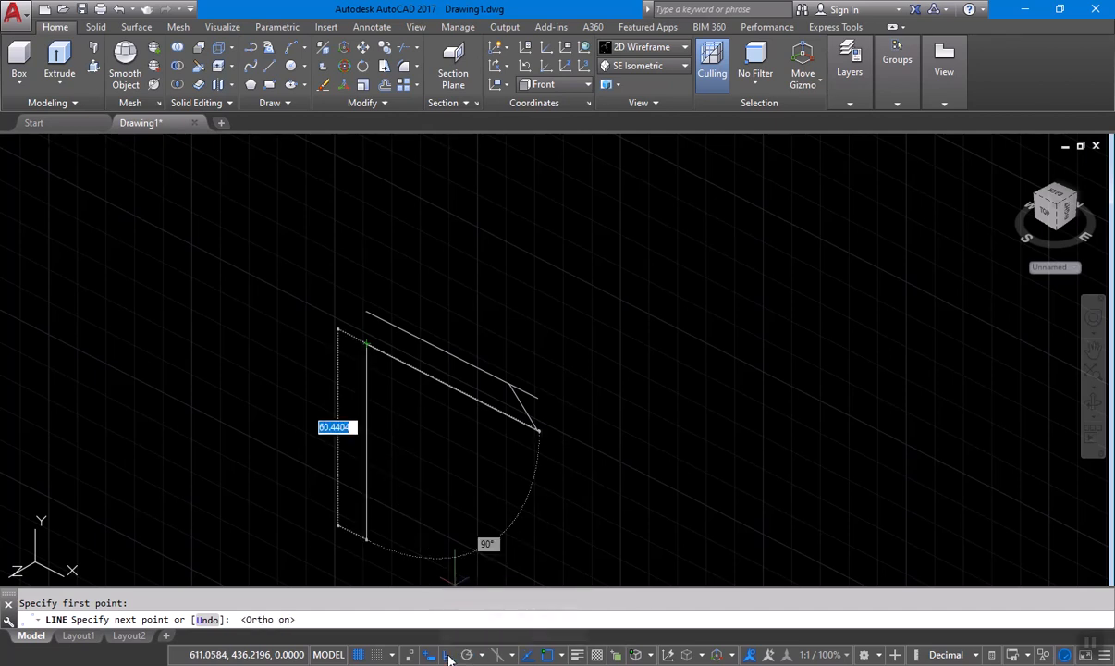
click(467, 655)
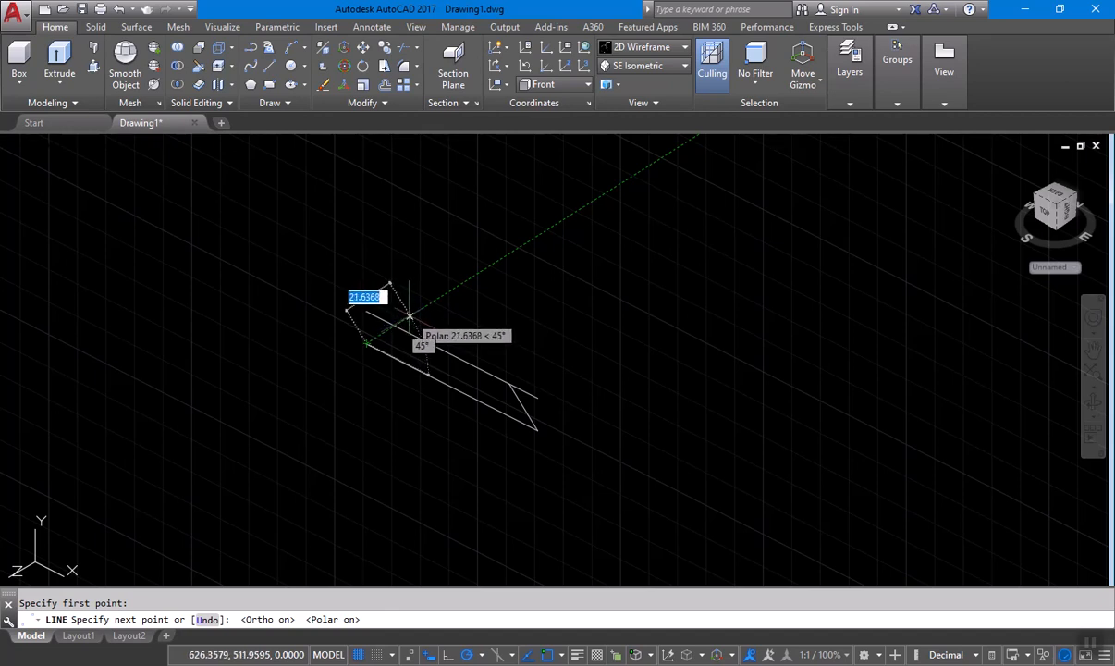
click(395, 326)
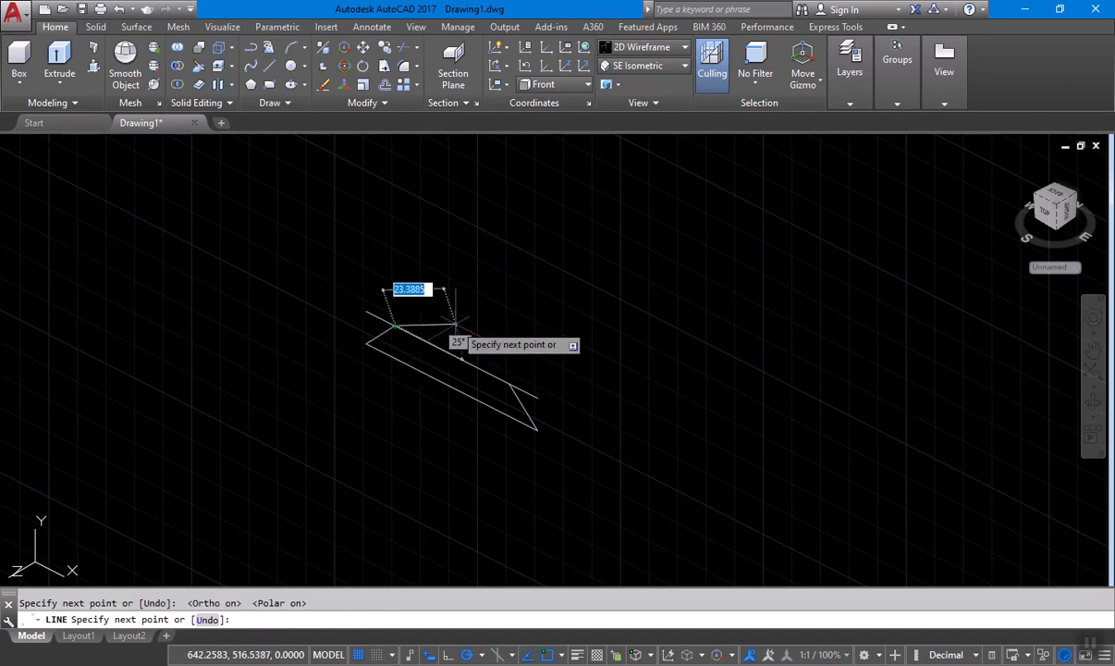
key(Escape)
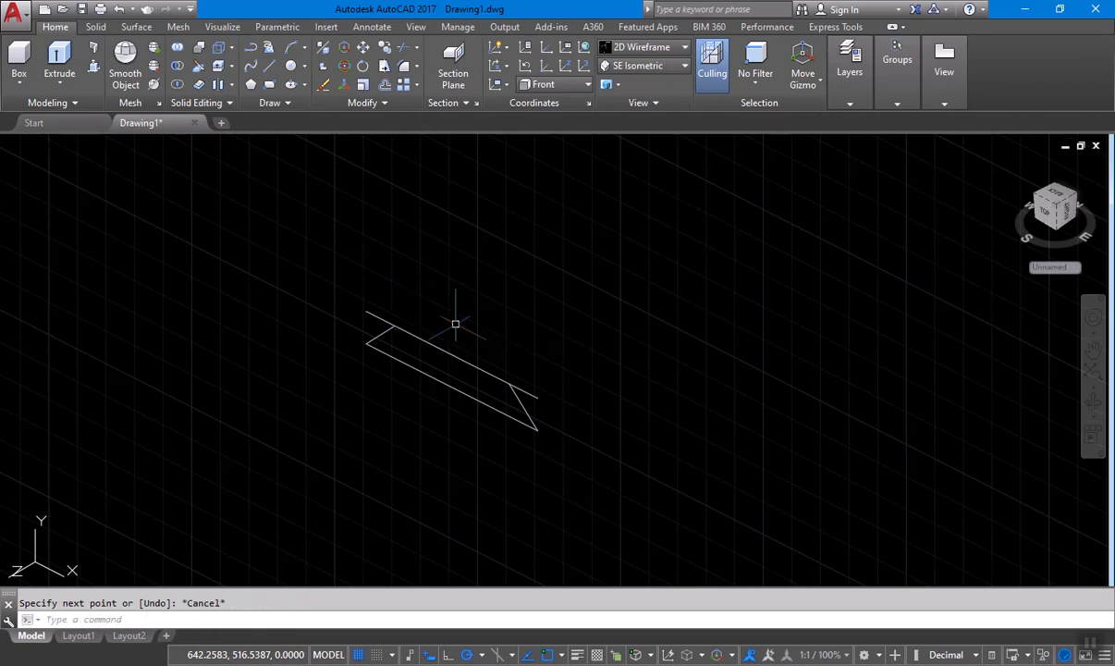
- Trim the upper line's two ends that overhang the bevels and turn off the drawing grid
key(Return)
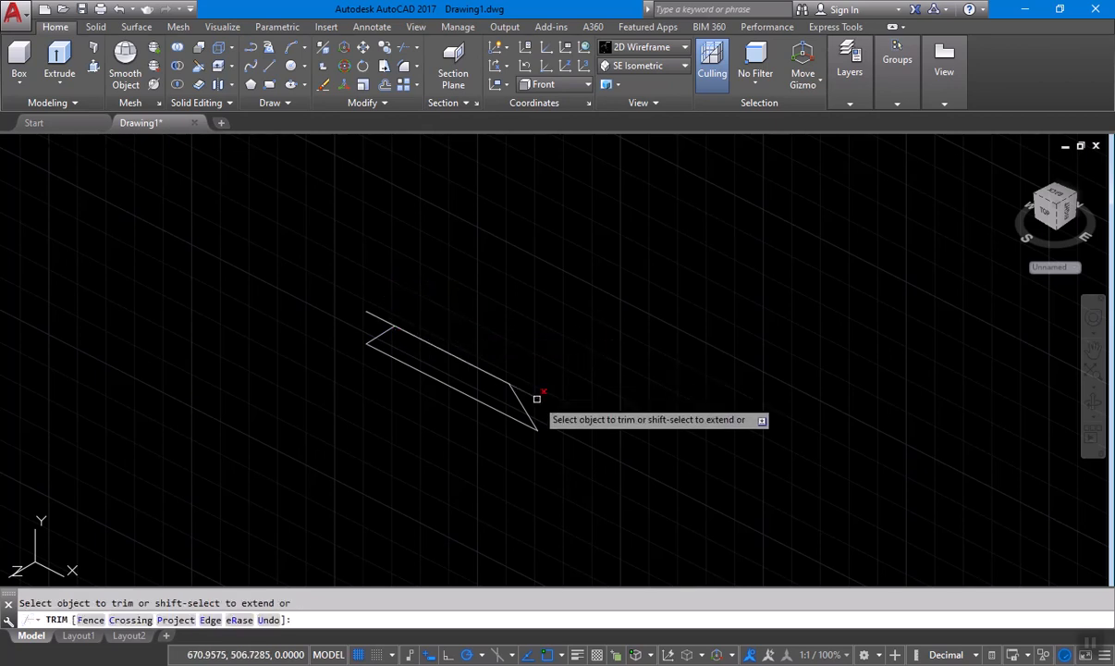
key(Return)
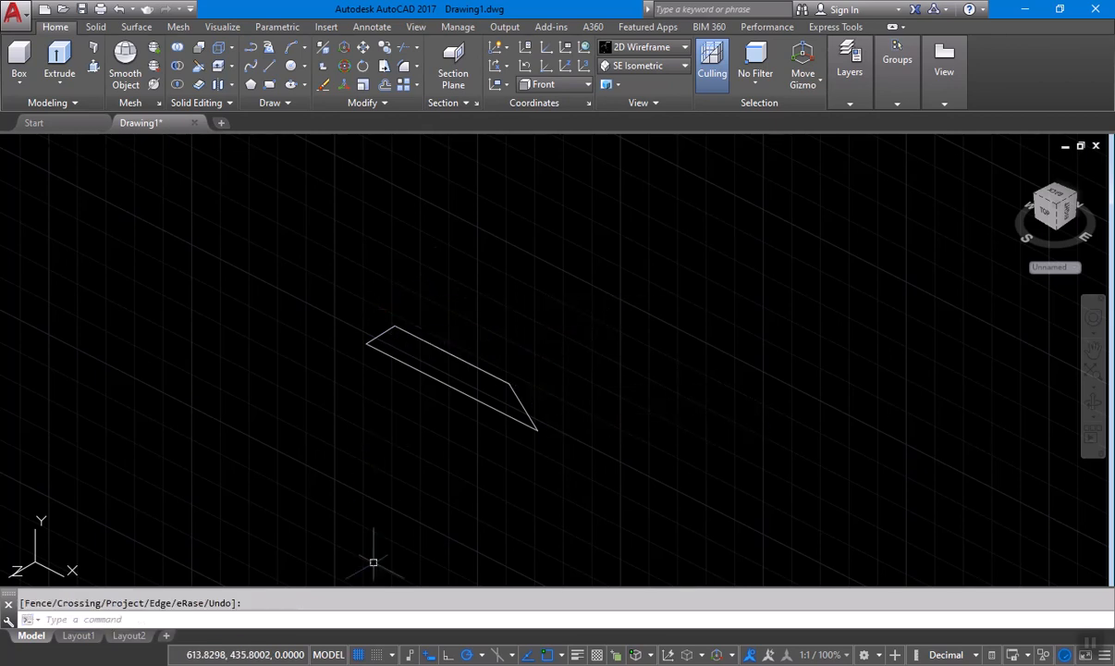
click(359, 655)
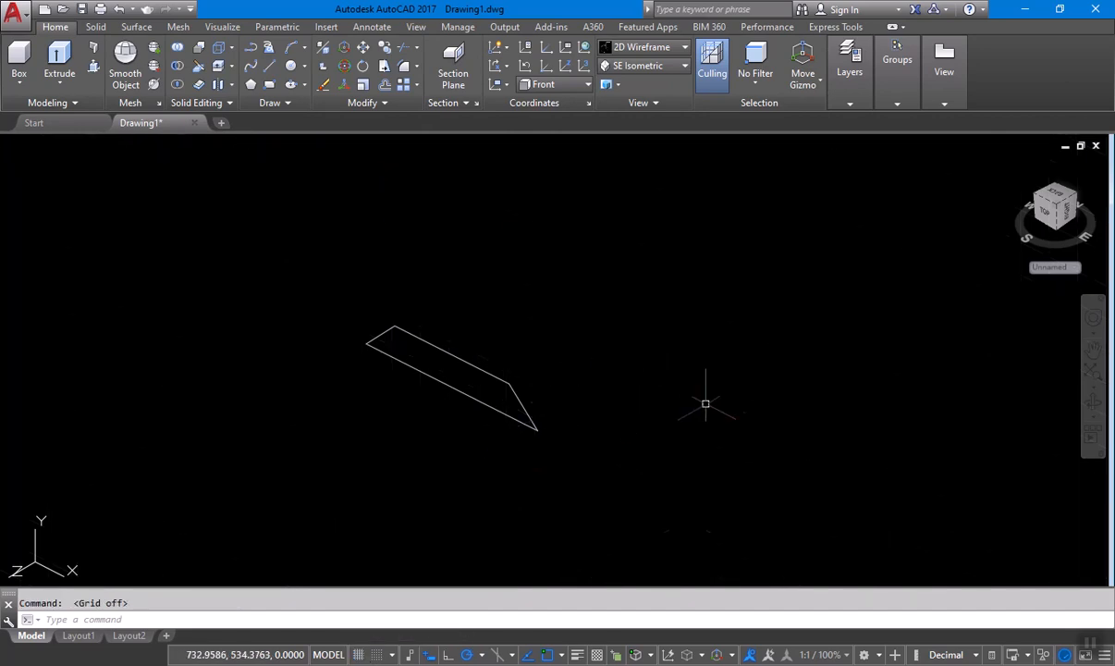
- Check the base length in the Photos drawing and Presspull the closed trapezoidal profile by 100
key(alt+Tab)
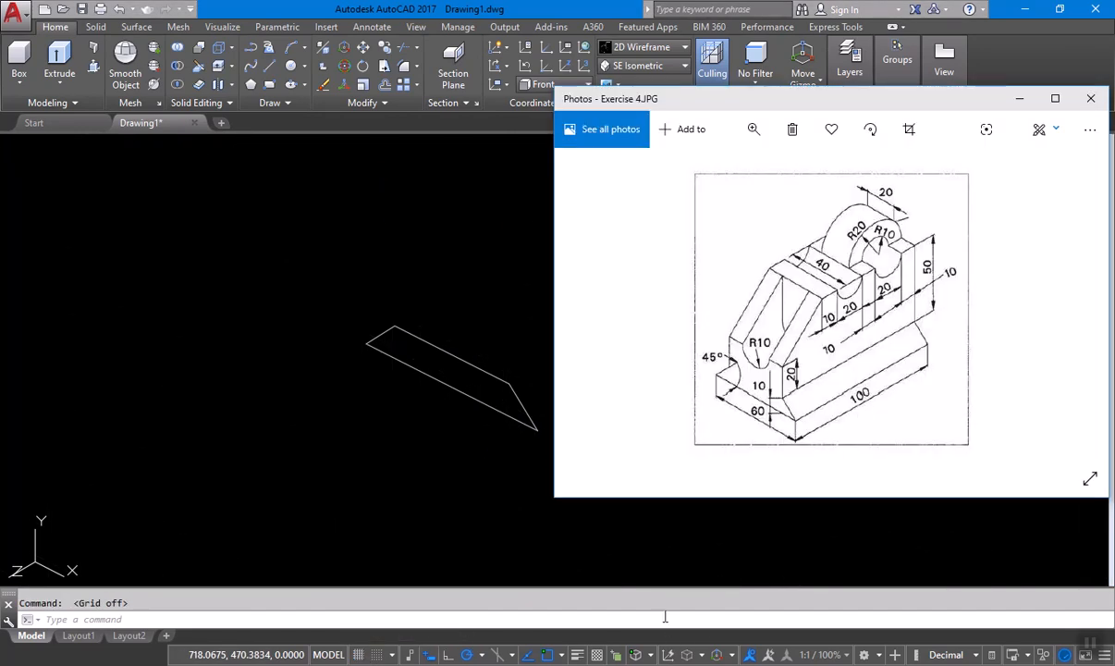
key(alt+Tab)
click(94, 65)
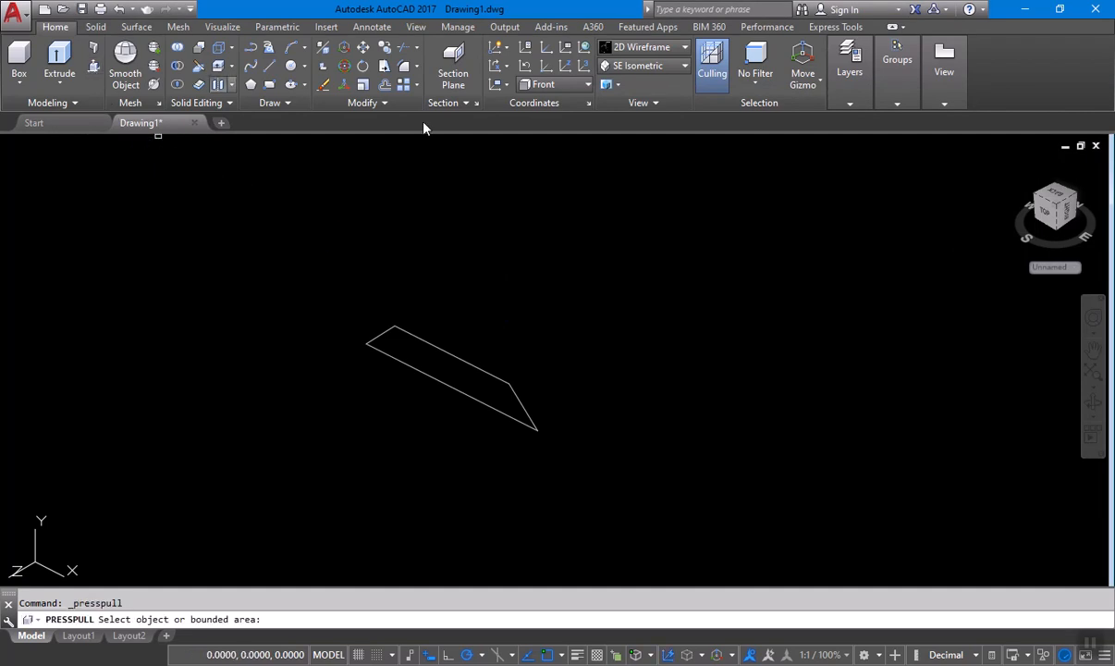
click(467, 374)
text(100)
key(Return)
scroll(777, 282, down, 5)
scroll(771, 294, down, 2)
scroll(764, 283, up, 8)
key(Return)
scroll(776, 285, down, 4)
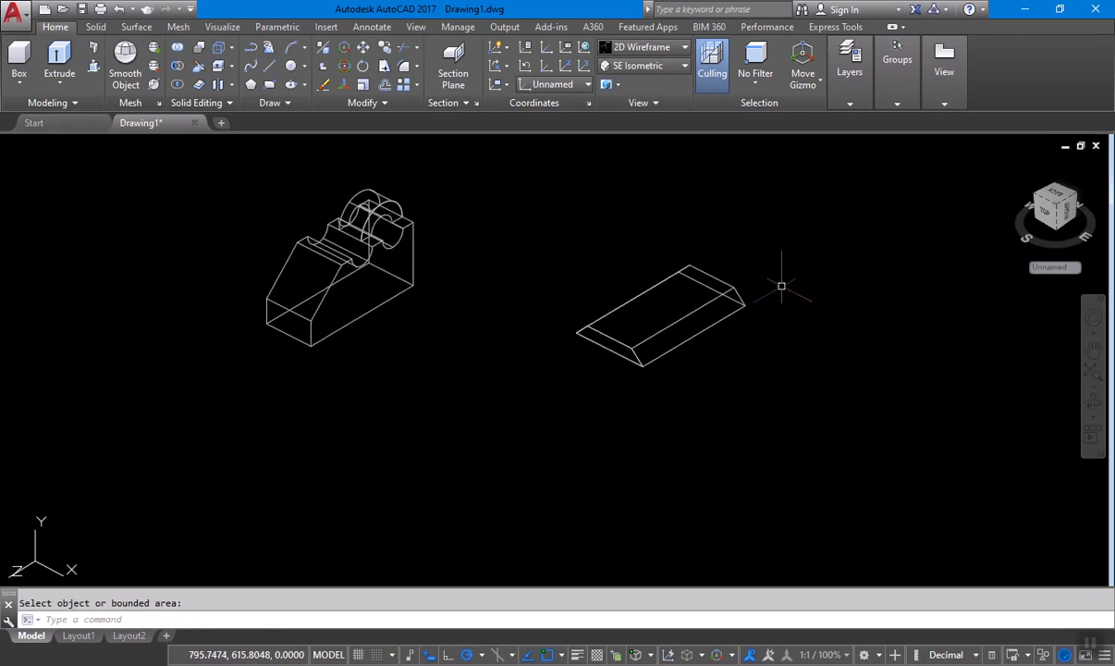
- Move the base solid by its front top edge's midpoint to the midpoint of the block's front bottom edge
text(m)
key(Return)
click(718, 280)
key(Return)
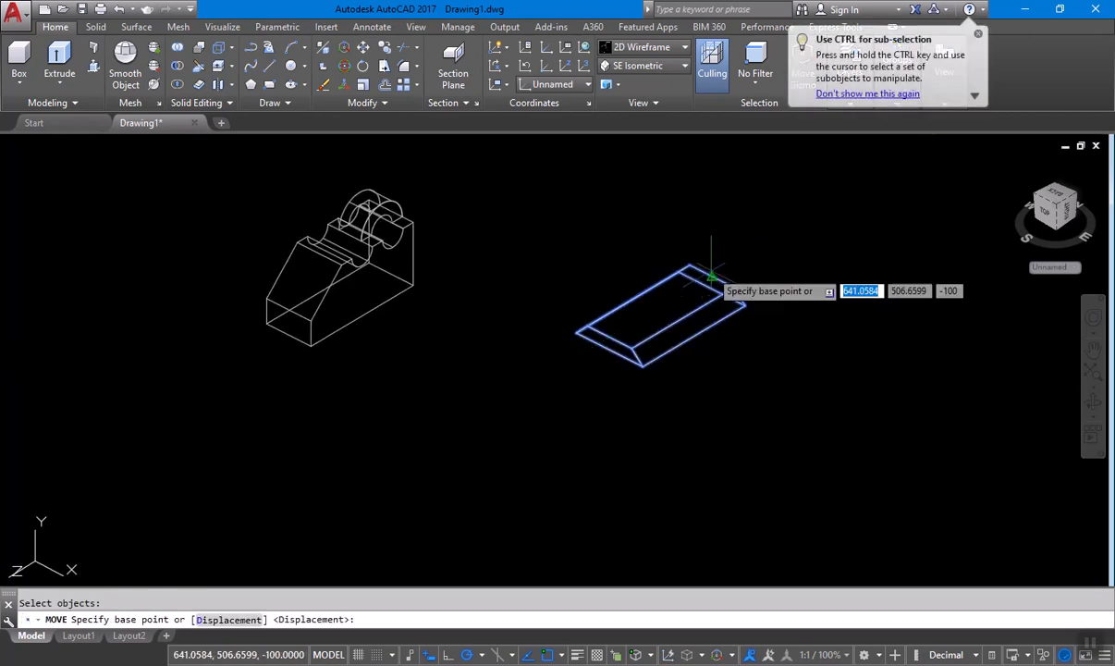
click(610, 336)
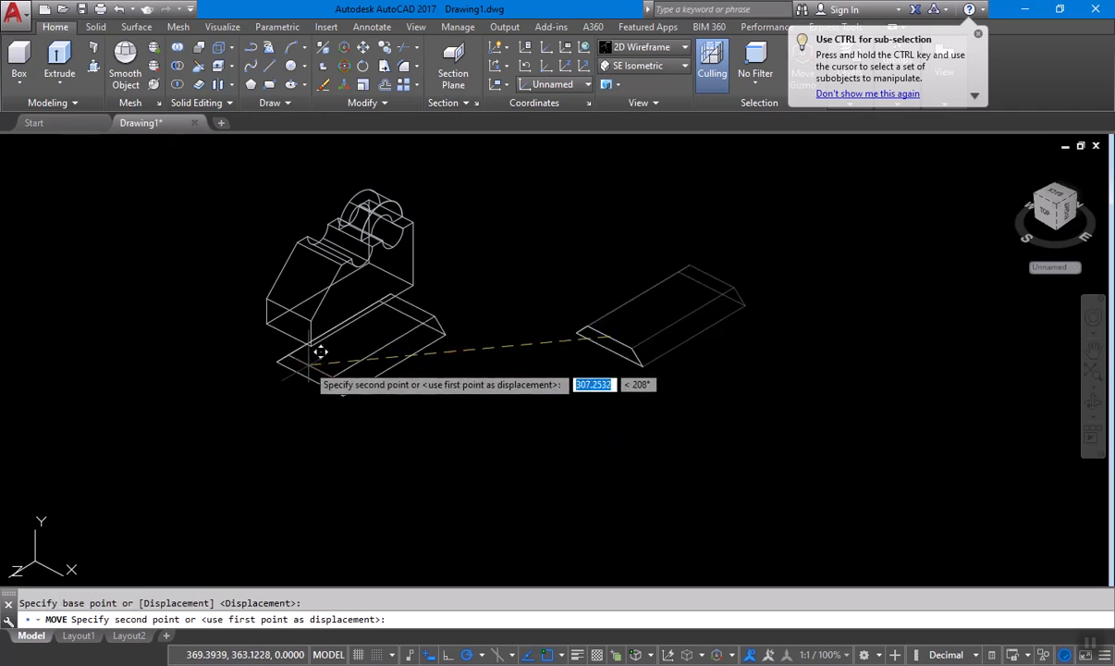
key(Escape)
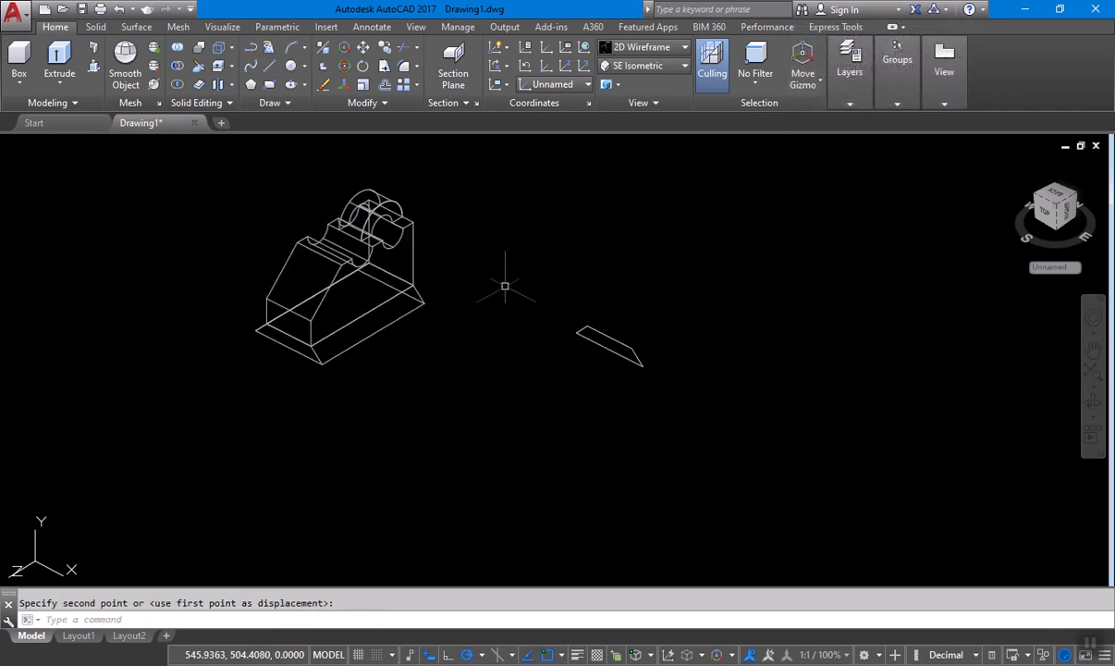
- Delete the four leftover profile lines beside the model
click(740, 393)
click(536, 294)
key(Delete)
- Inspect the block seated on the base in another visual style and return to 2D Wireframe
click(663, 58)
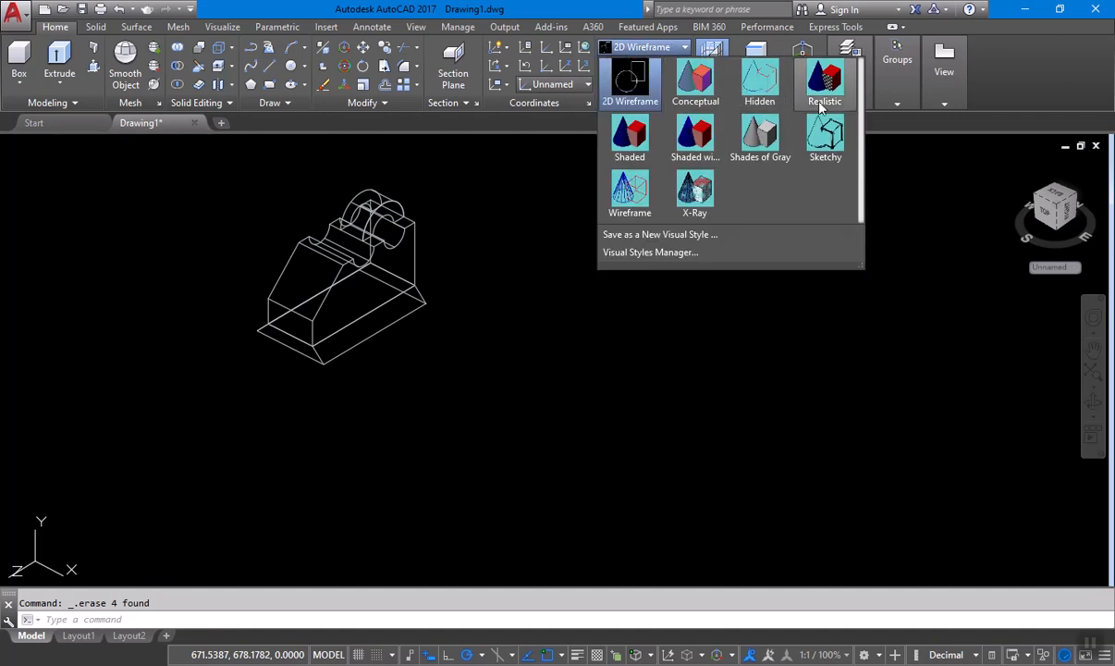
click(777, 76)
scroll(306, 441, up, 3)
middle_drag(385, 342, 567, 411)
scroll(571, 389, down, 5)
scroll(571, 388, up, 3)
click(647, 47)
scroll(635, 102, up, 1)
click(635, 83)
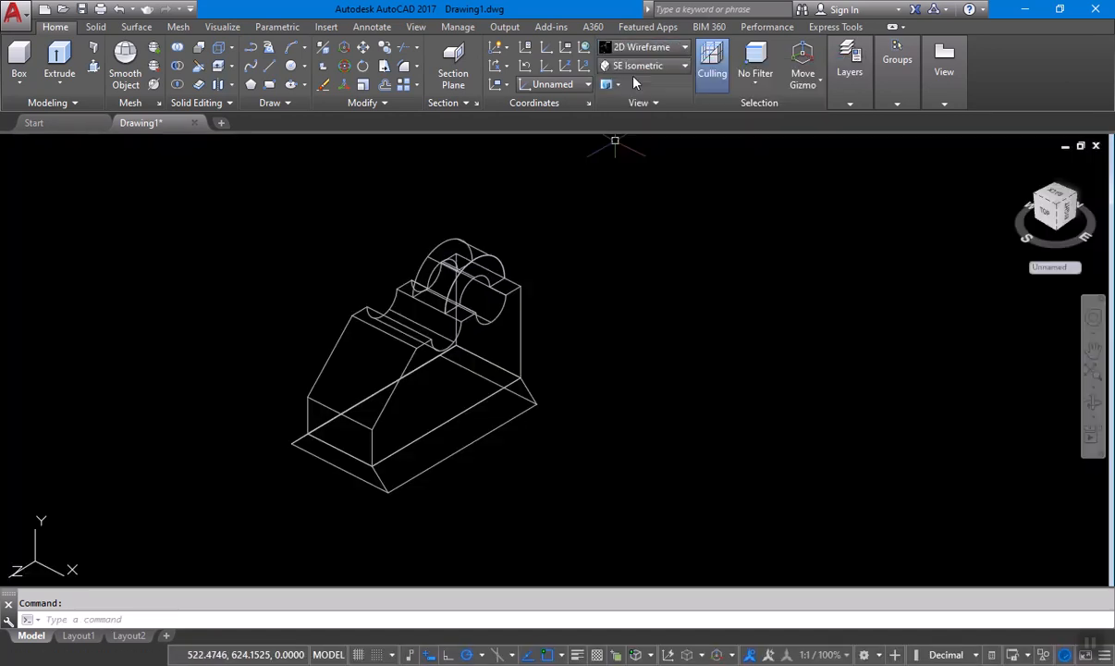
- Unite the block, arch and base into one solid with Union
click(176, 51)
click(555, 491)
click(252, 255)
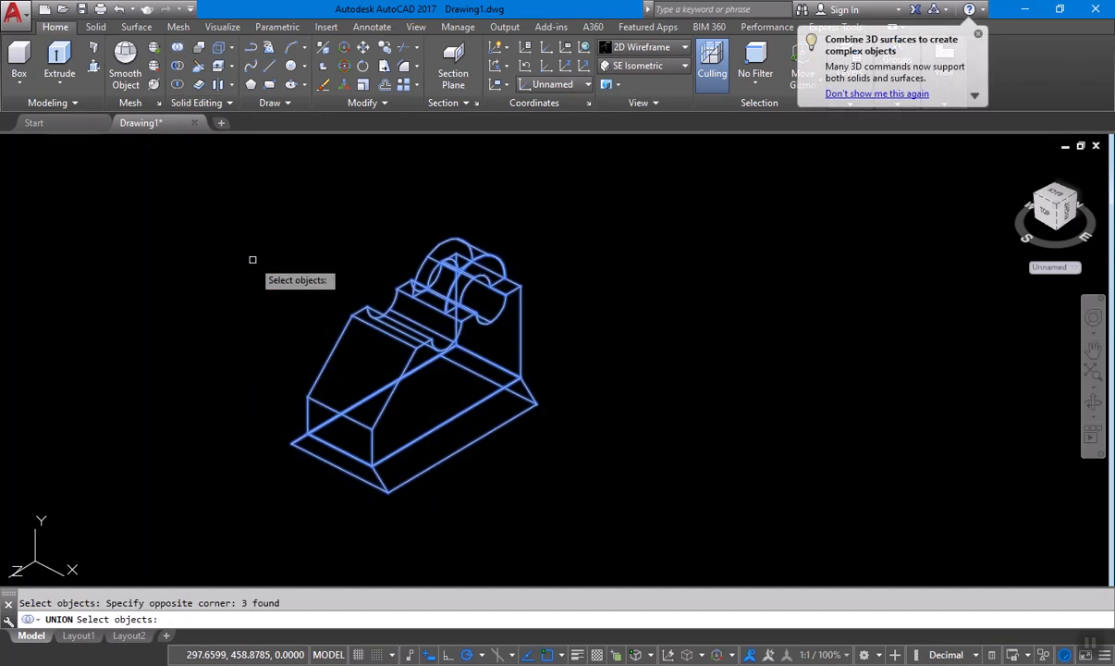
key(Return)
middle_drag(553, 453, 493, 390)
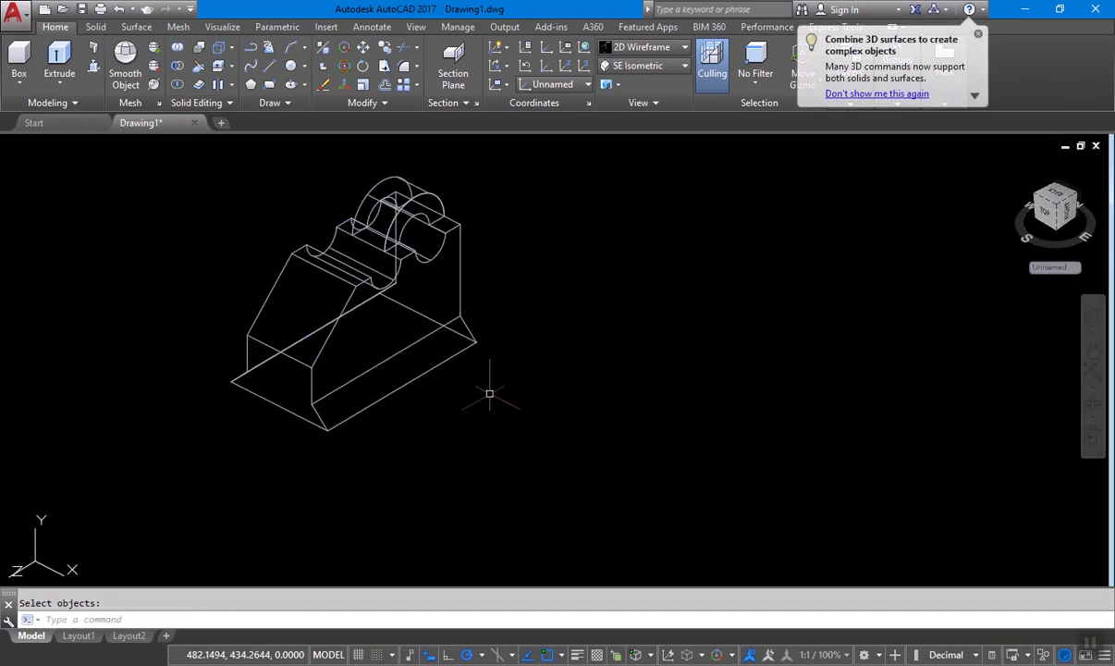
- Examine the united solid in the Shaded with edges and Conceptual visual styles from slightly different angles, ending in 2D Wireframe
click(681, 48)
click(695, 139)
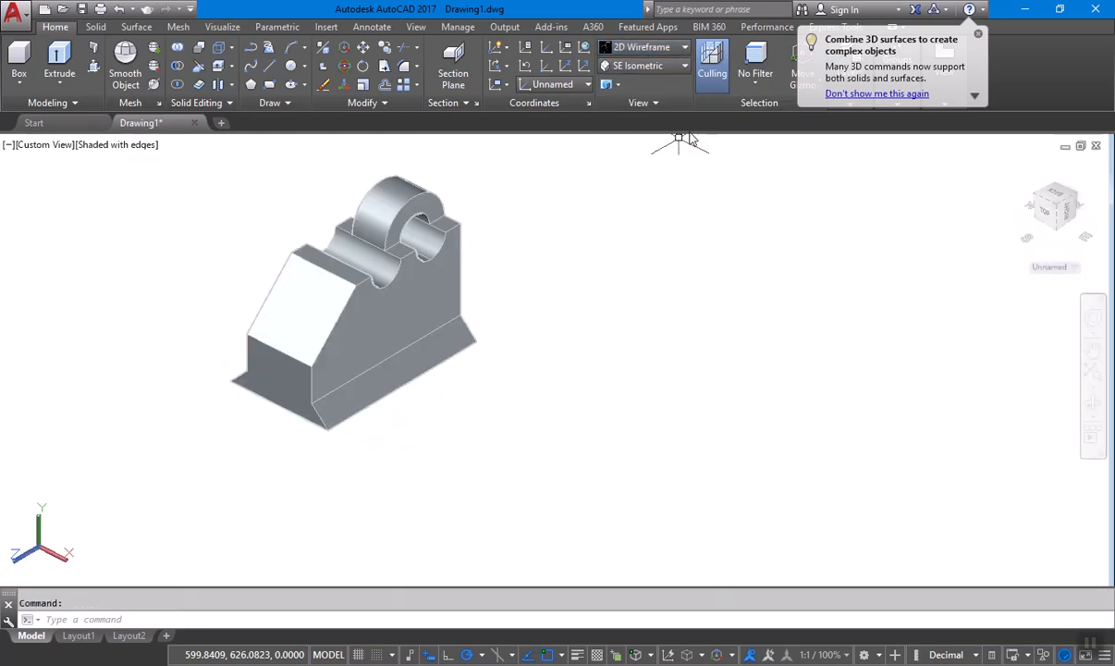
click(684, 47)
click(710, 134)
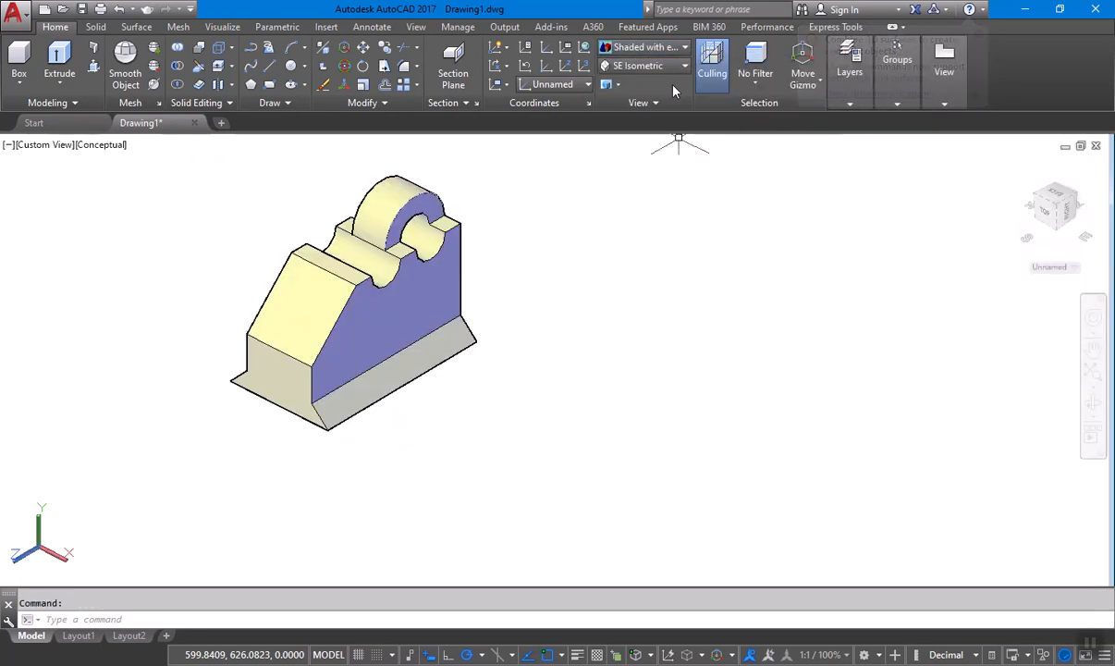
shift+middle_drag(400, 440, 475, 388)
click(619, 48)
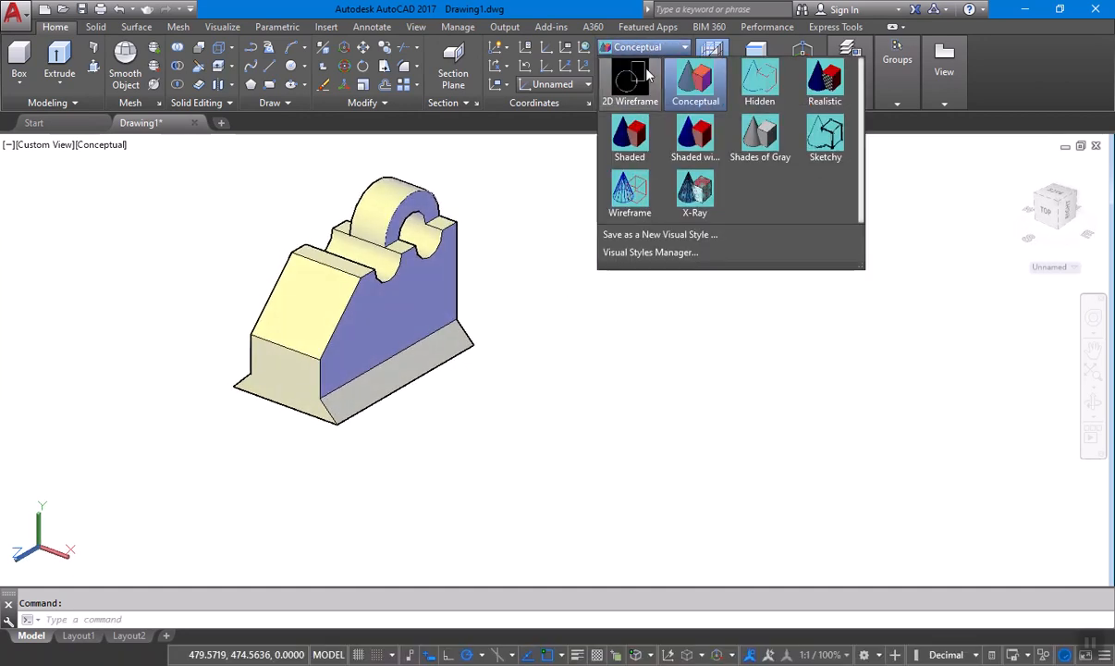
click(613, 91)
shift+middle_drag(505, 386, 485, 401)
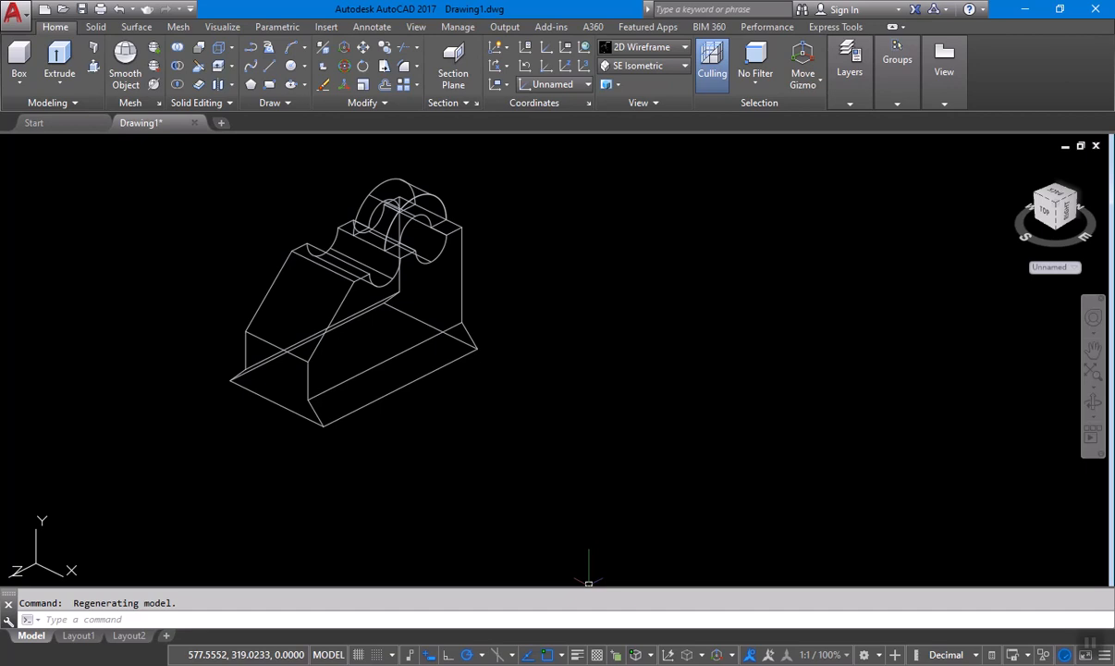
- Mark up the front R10 slot outline and its cut direction on the Exercise 4 reference image, discard the markup and return to AutoCAD
click(680, 640)
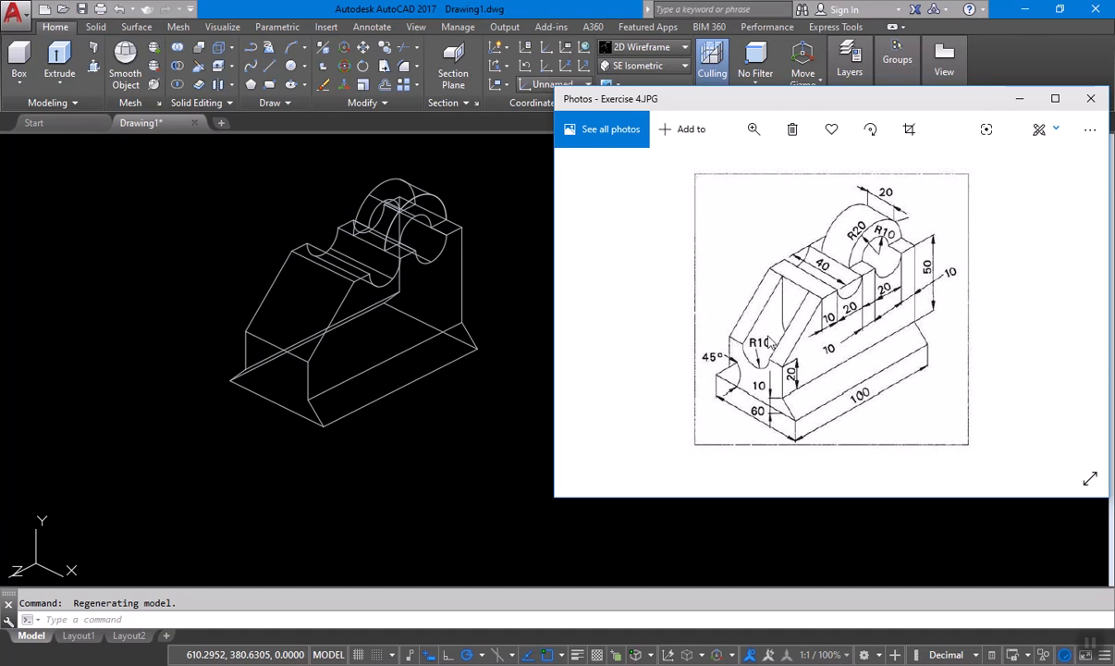
click(1036, 130)
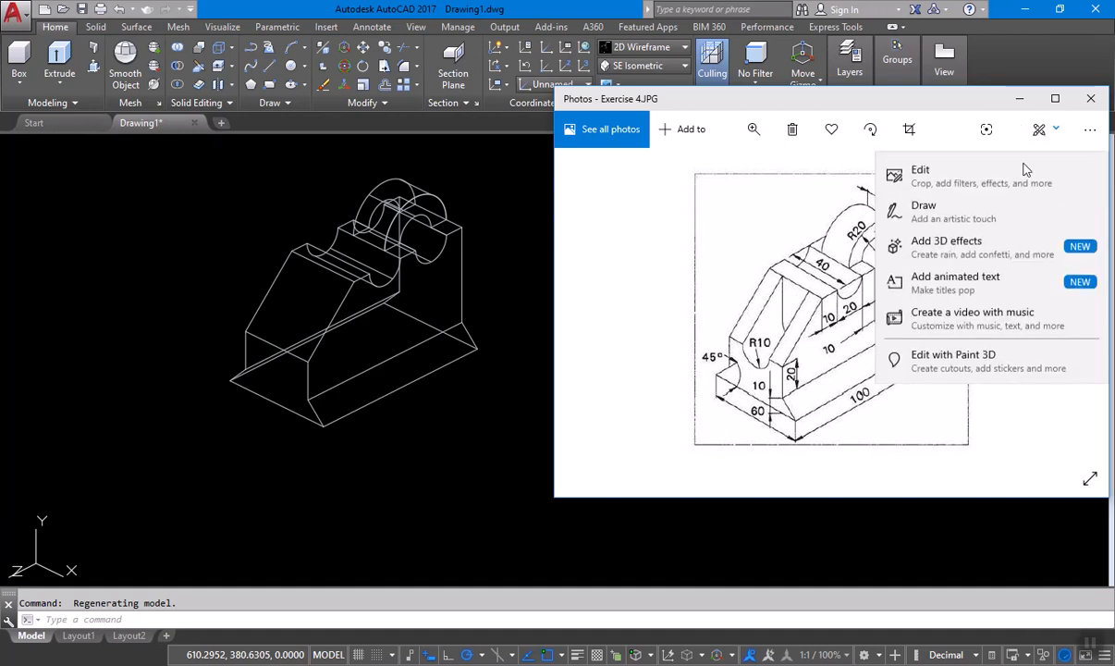
click(1030, 213)
mouse_move(712, 423)
mouse_down()
mouse_move(737, 385)
mouse_move(728, 404)
mouse_up()
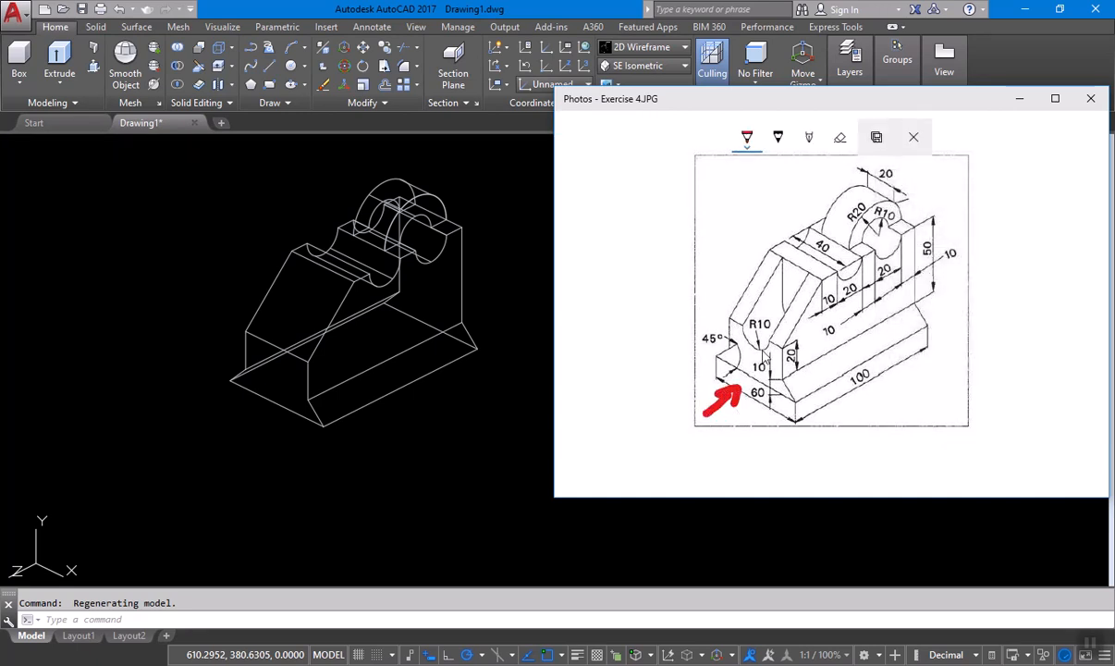
drag(743, 331, 759, 360)
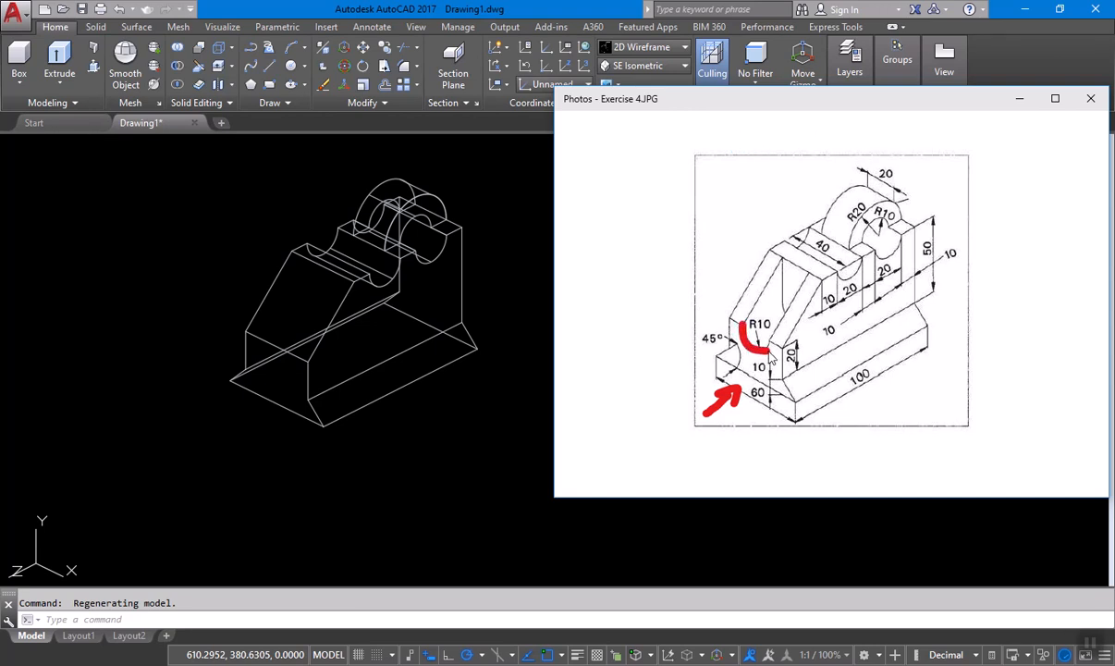
mouse_move(745, 327)
mouse_down()
mouse_move(741, 229)
mouse_move(760, 243)
mouse_move(771, 348)
mouse_move(798, 318)
mouse_move(856, 289)
mouse_move(850, 304)
mouse_up()
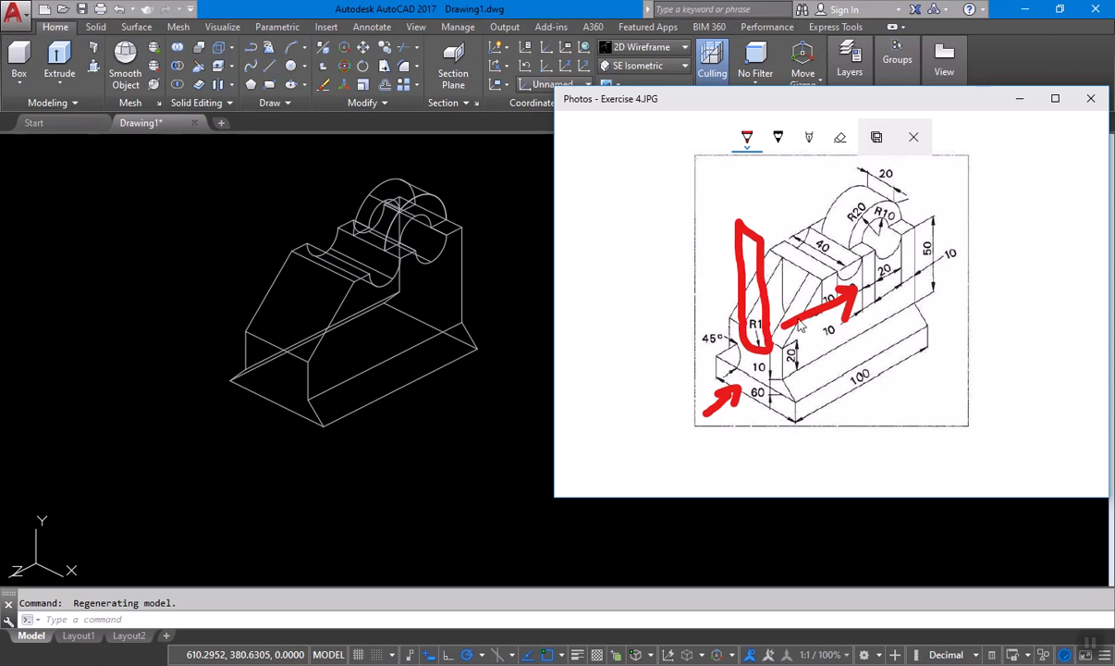
click(912, 148)
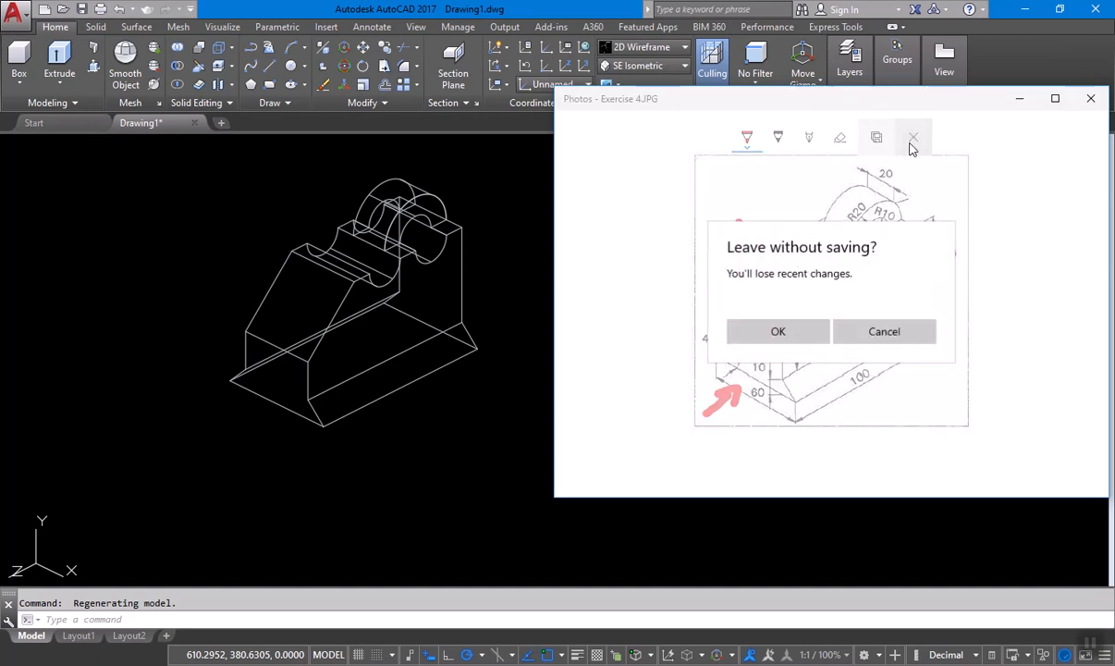
click(791, 330)
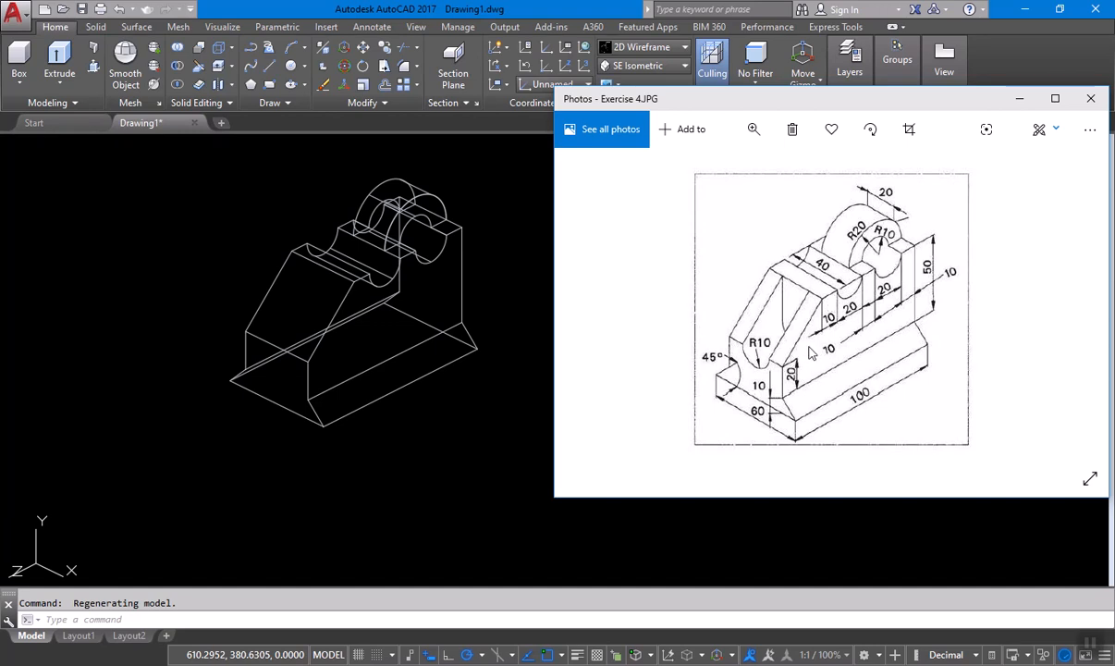
click(404, 458)
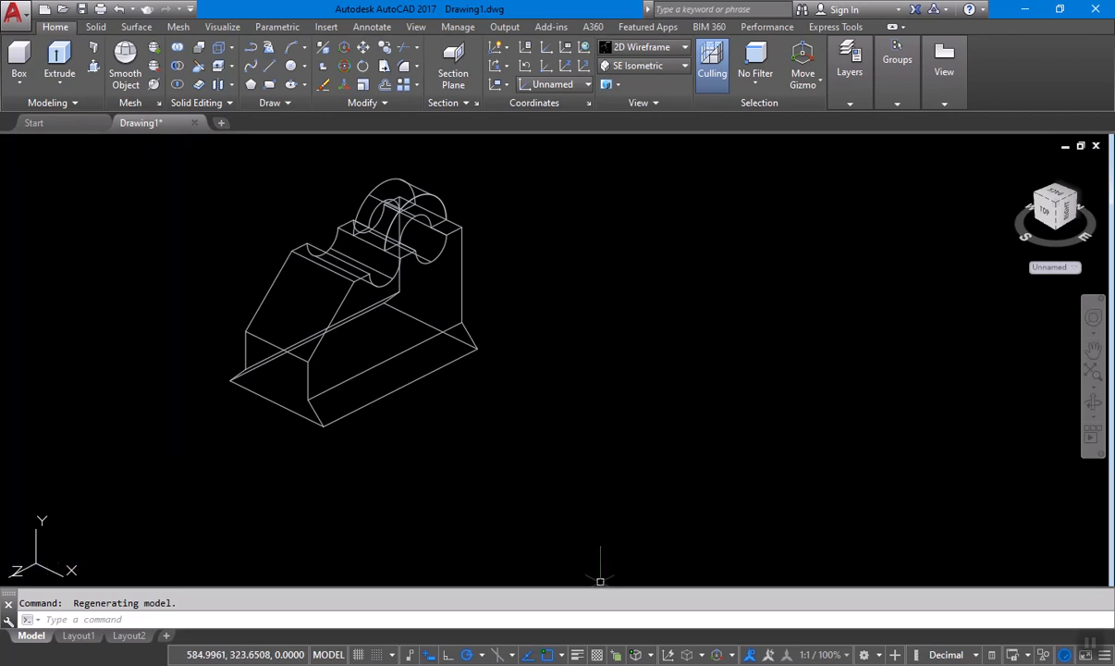
key(alt+Tab)
- Draw a circle of radius 10 in the empty space beside the model
click(520, 417)
text(c)
key(Return)
click(628, 415)
text(10)
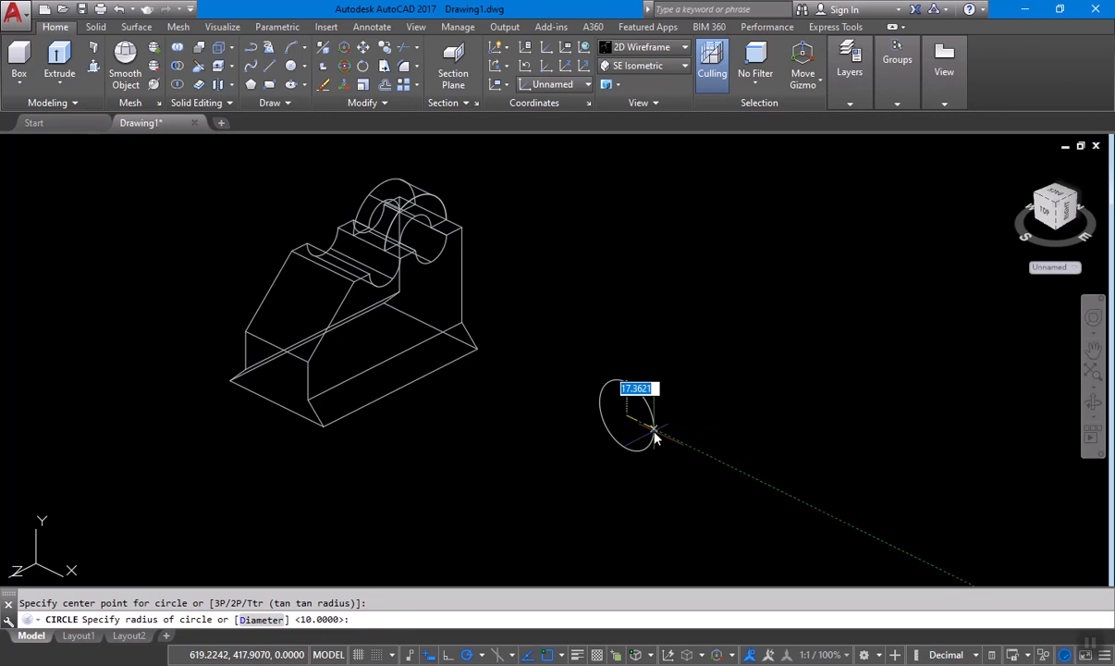
key(Return)
- With Ortho on, draw a 30-unit vertical line upward from the circle's left quadrant
text(l)
key(Return)
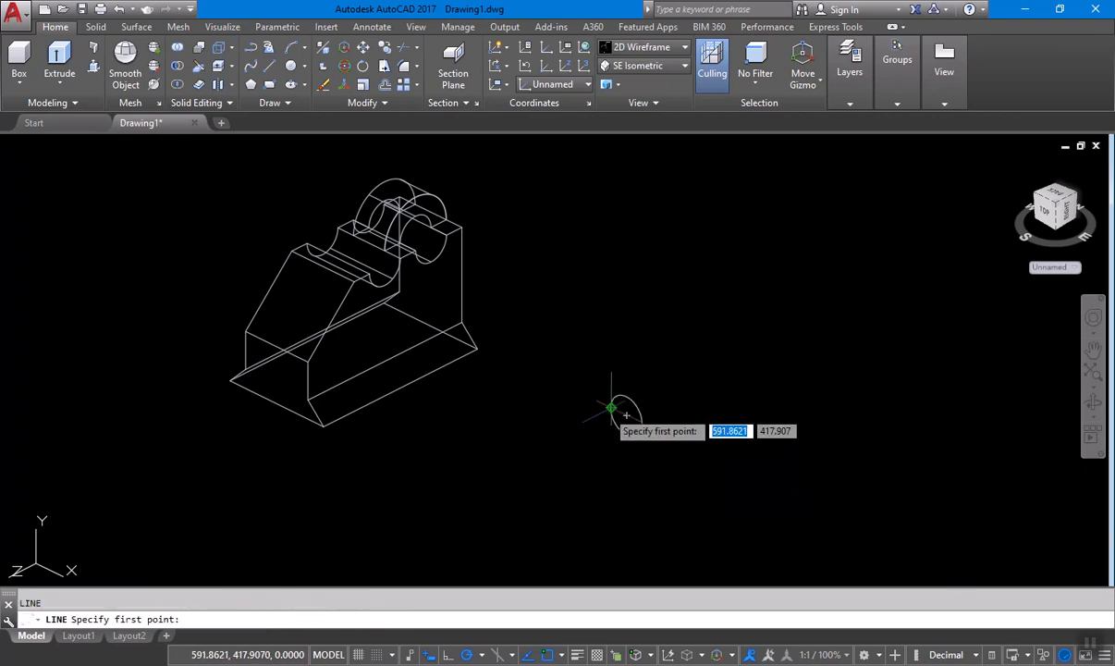
click(611, 407)
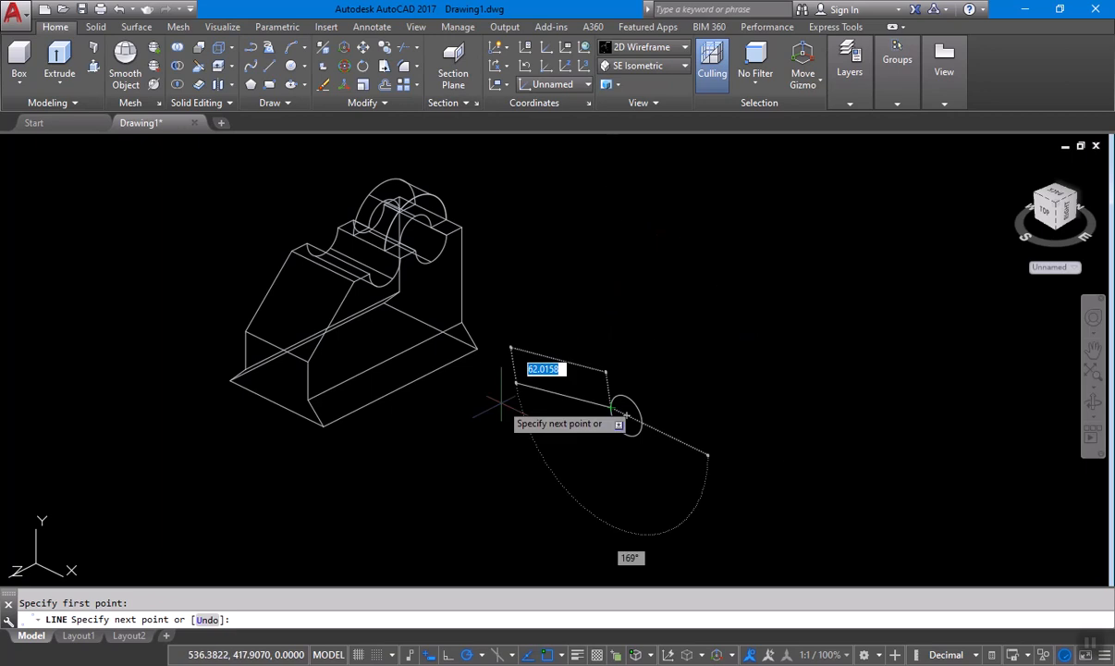
click(468, 657)
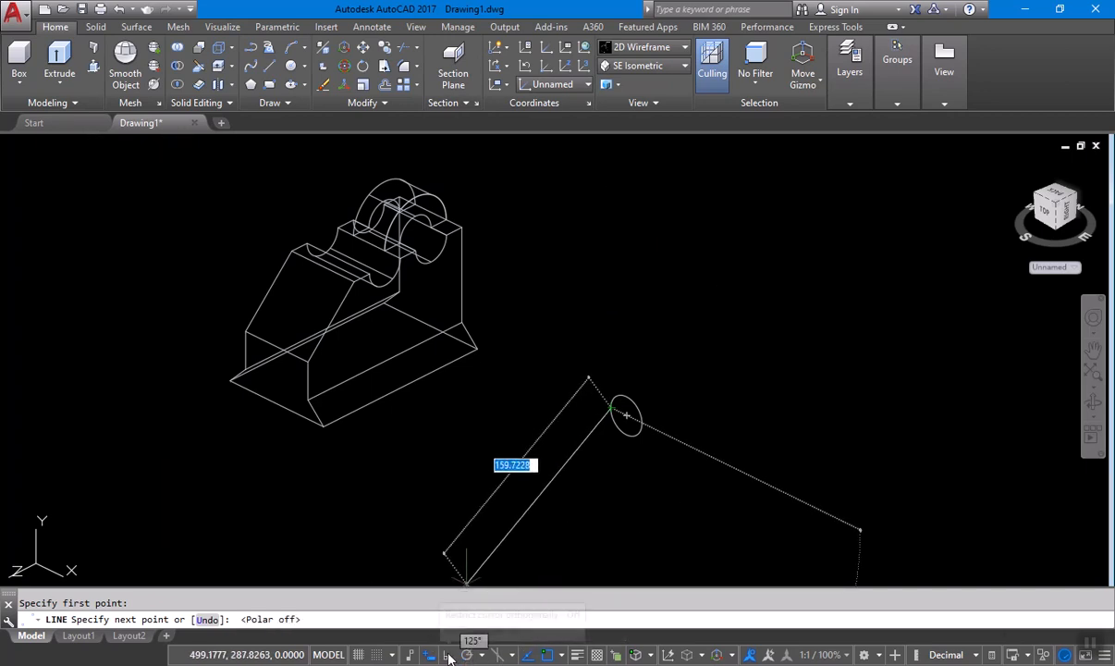
click(447, 654)
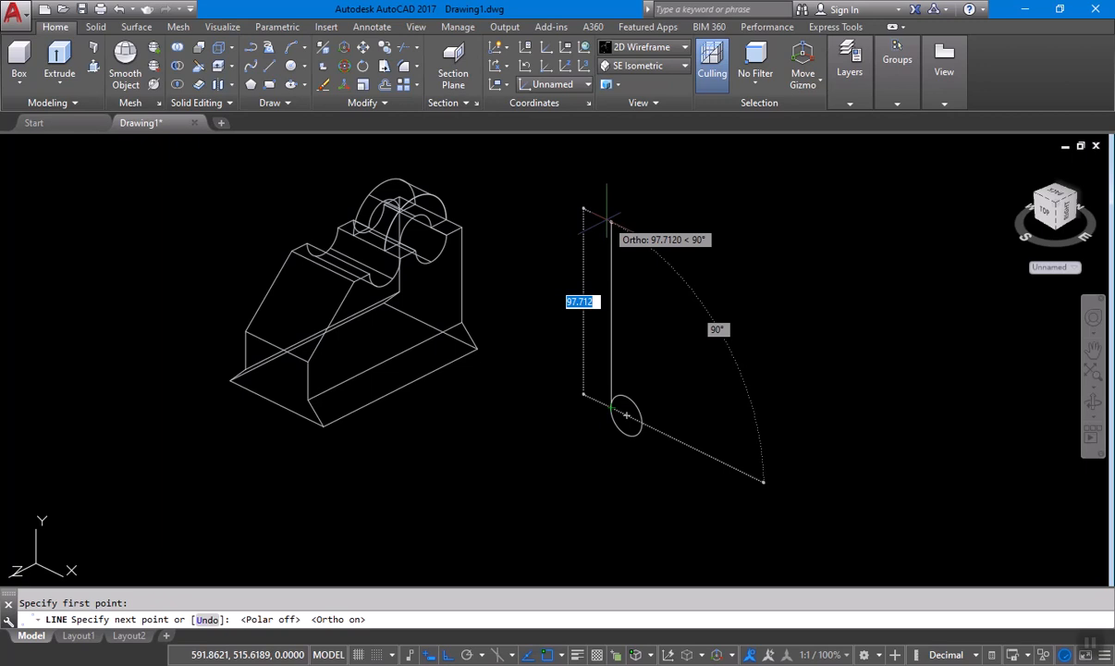
key(alt+Tab)
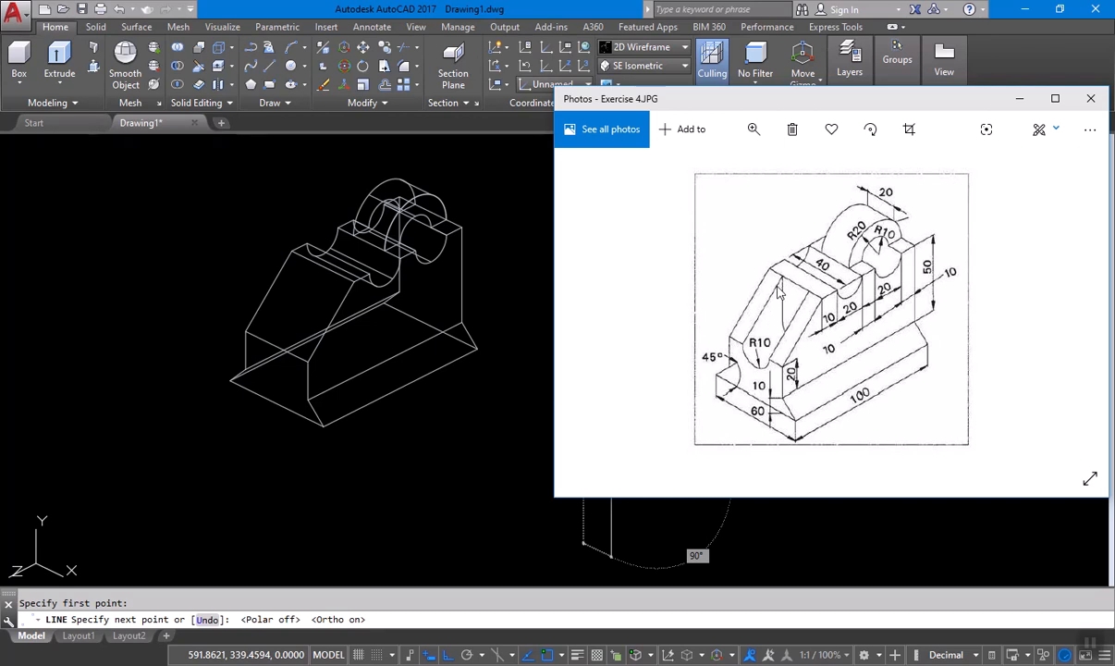
click(637, 662)
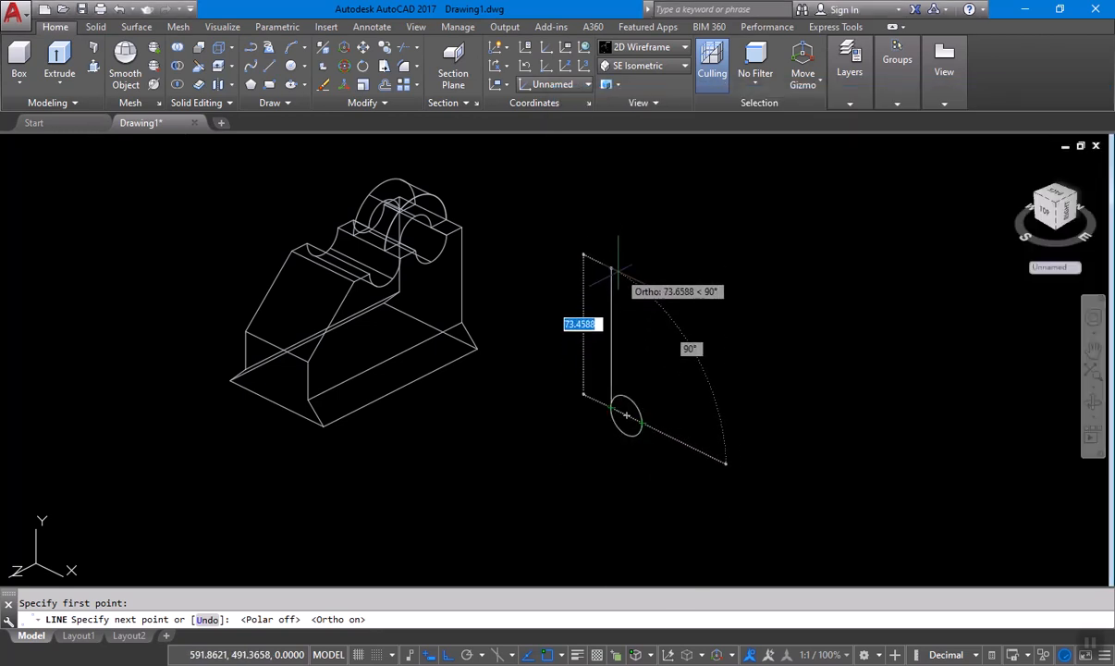
text(30)
key(Return)
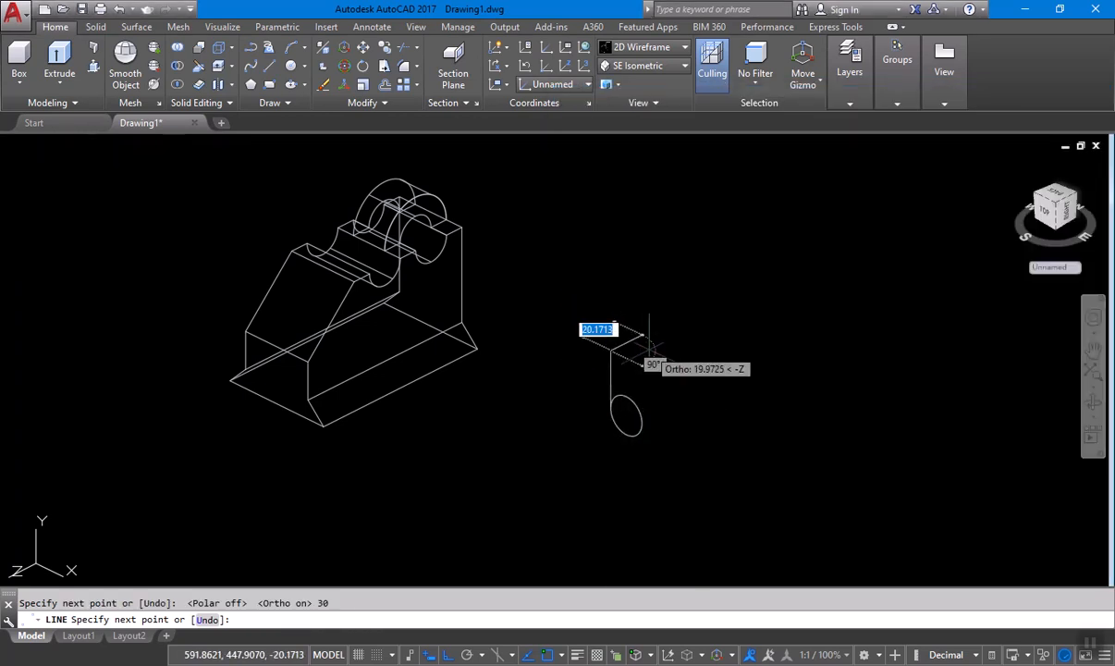
scroll(652, 365, up, 2)
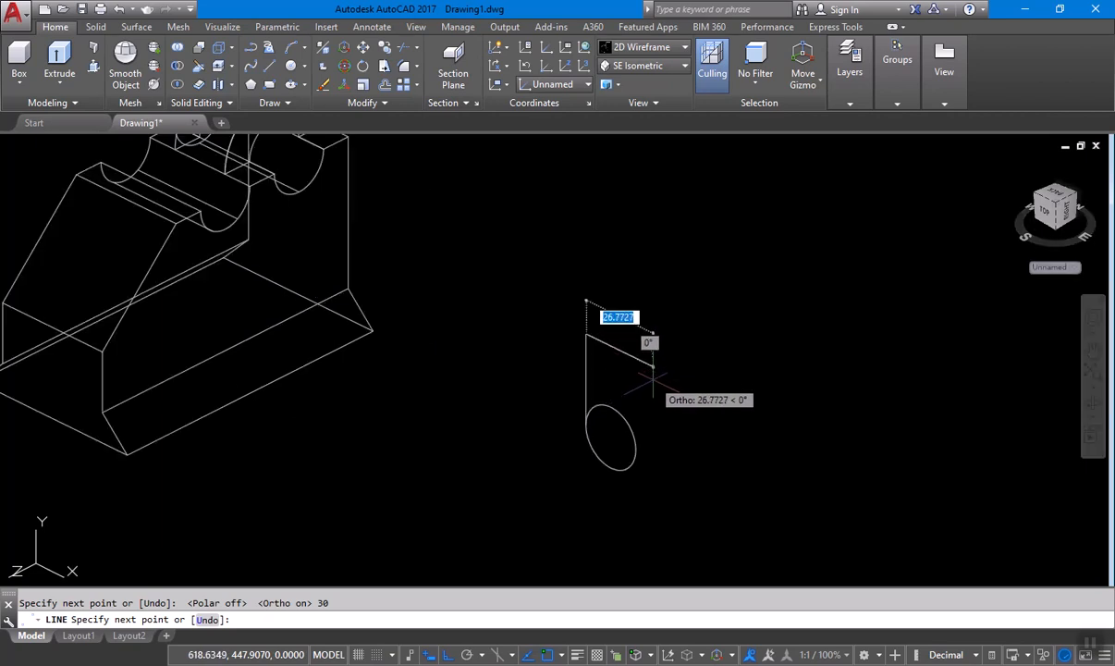
key(Escape)
- Draw a 30-unit vertical line up from the circle's right quadrant and close the profile across to the first line's upper end
key(Return)
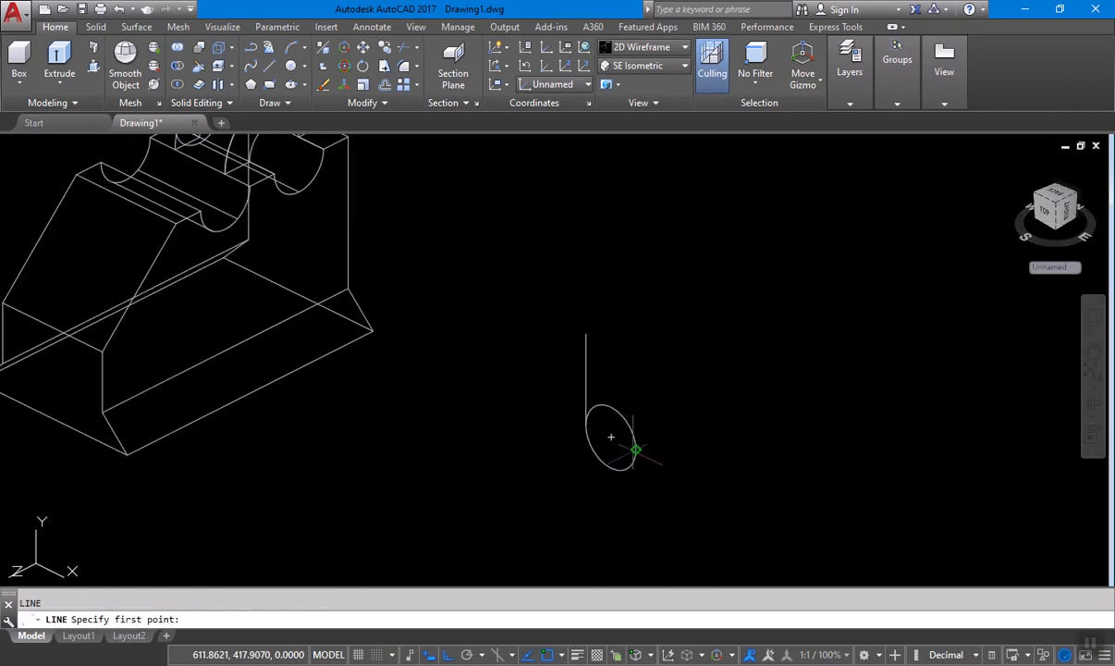
click(634, 441)
text(30)
key(Return)
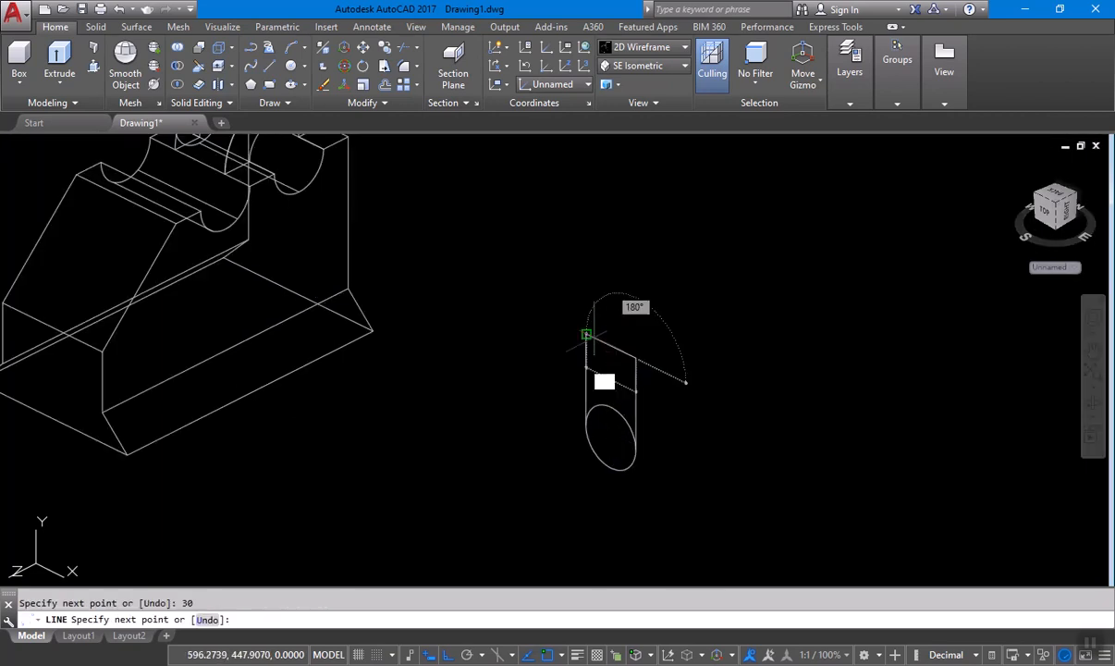
key(Escape)
- Trim away the upper half of the circle between the two vertical lines to leave a U-shaped profile
text(tr)
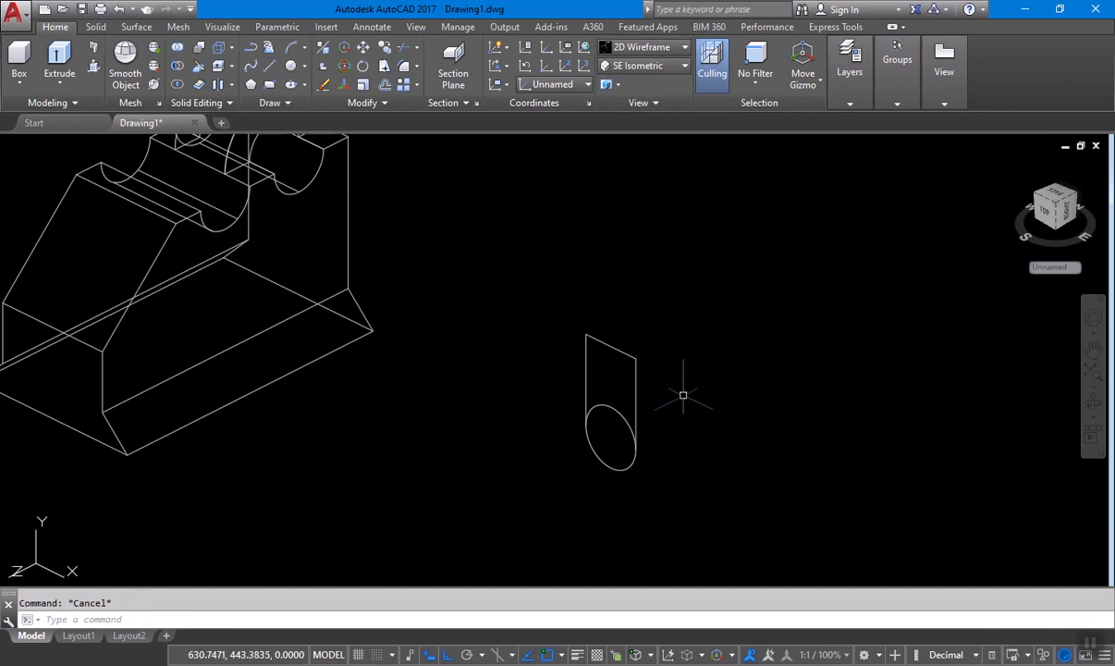
key(Return)
key(Return)
click(610, 412)
key(Return)
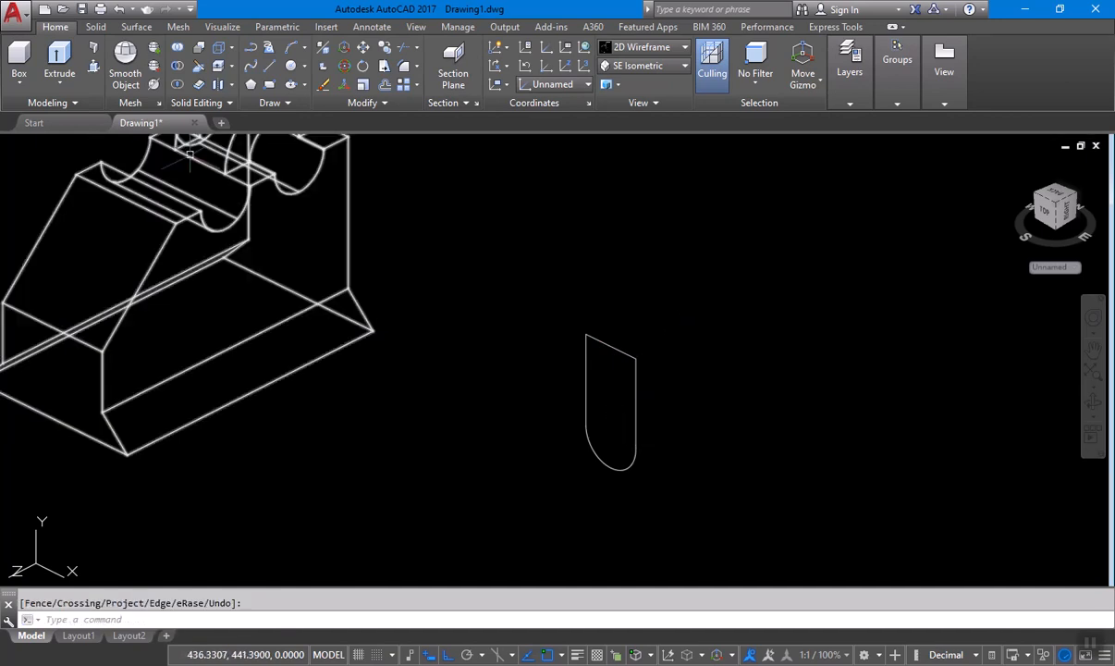
- Extrude the closed U-shaped profile backward into a solid with Presspull, setting its depth freehand
click(94, 67)
click(602, 381)
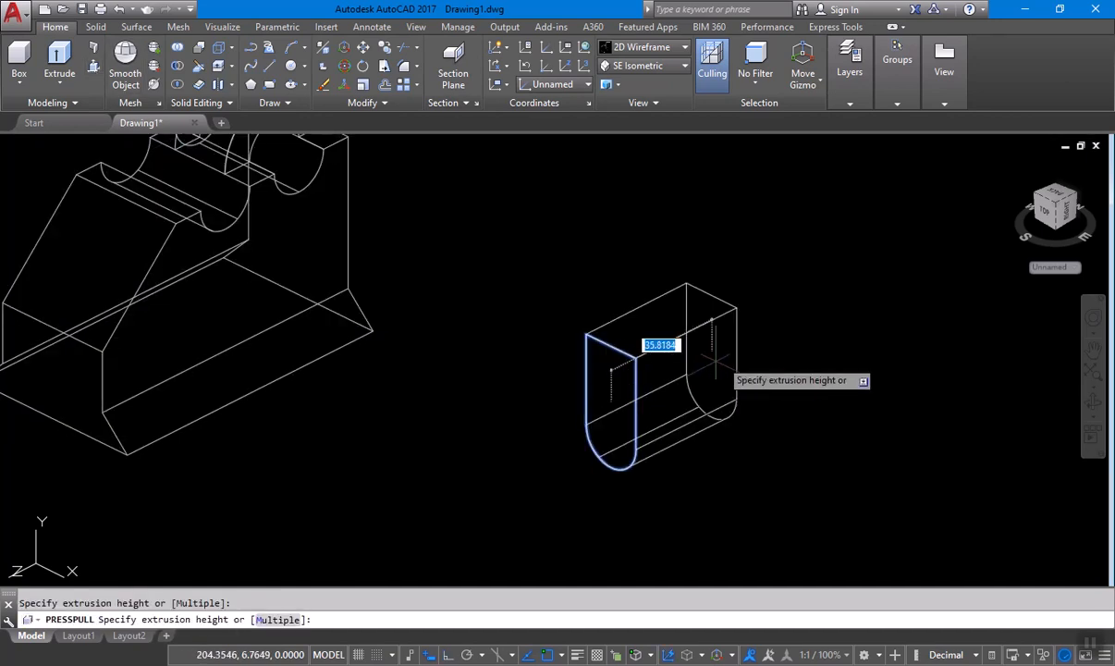
click(770, 357)
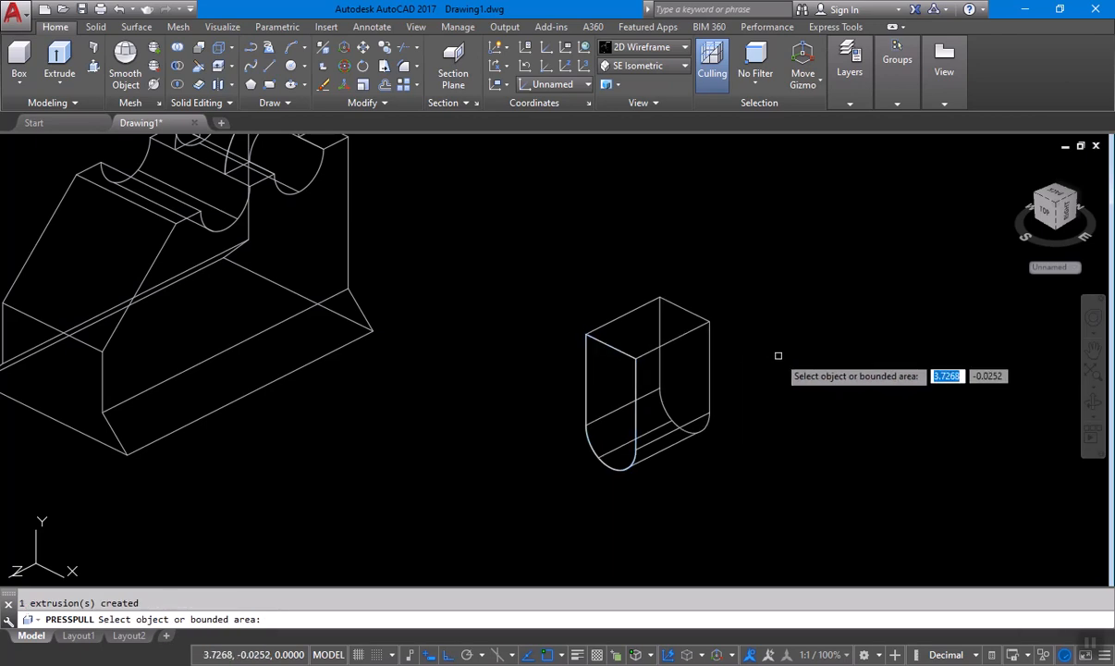
scroll(779, 361, down, 5)
key(Escape)
- Move the slot solid from its front arc centre to the midpoint of the upper edge of the model's vertical front face
text(m)
key(Return)
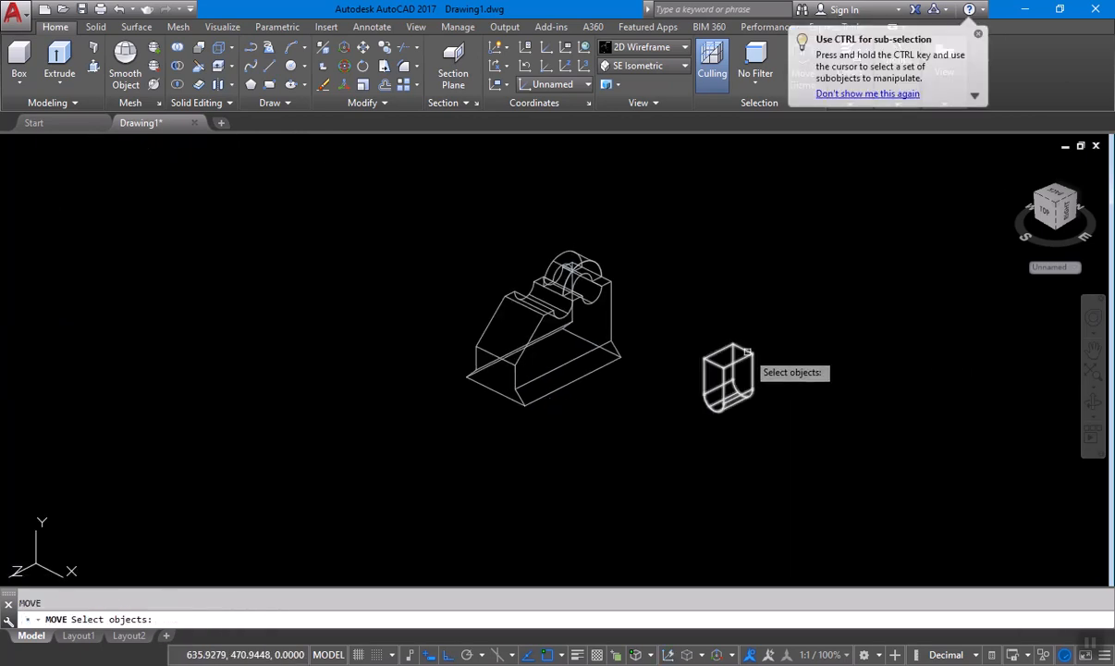
click(735, 368)
key(Return)
scroll(705, 384, up, 4)
click(732, 426)
scroll(731, 425, down, 2)
scroll(399, 360, up, 4)
click(344, 345)
- Delete the leftover slot profile lines and arc beside the model
scroll(423, 345, down, 2)
middle_drag(472, 343, 463, 361)
middle_drag(971, 465, 912, 420)
click(936, 485)
click(731, 269)
key(Delete)
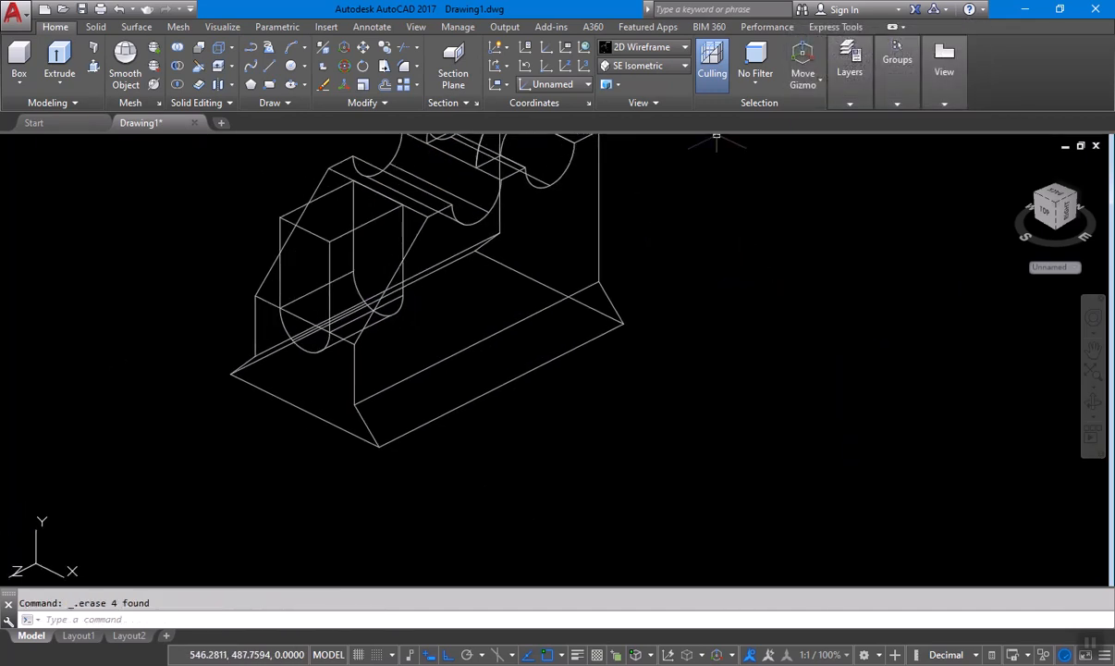
- Switch the visual style to Conceptual and inspect the slot solid placed in the model's sloped front
click(683, 50)
click(689, 74)
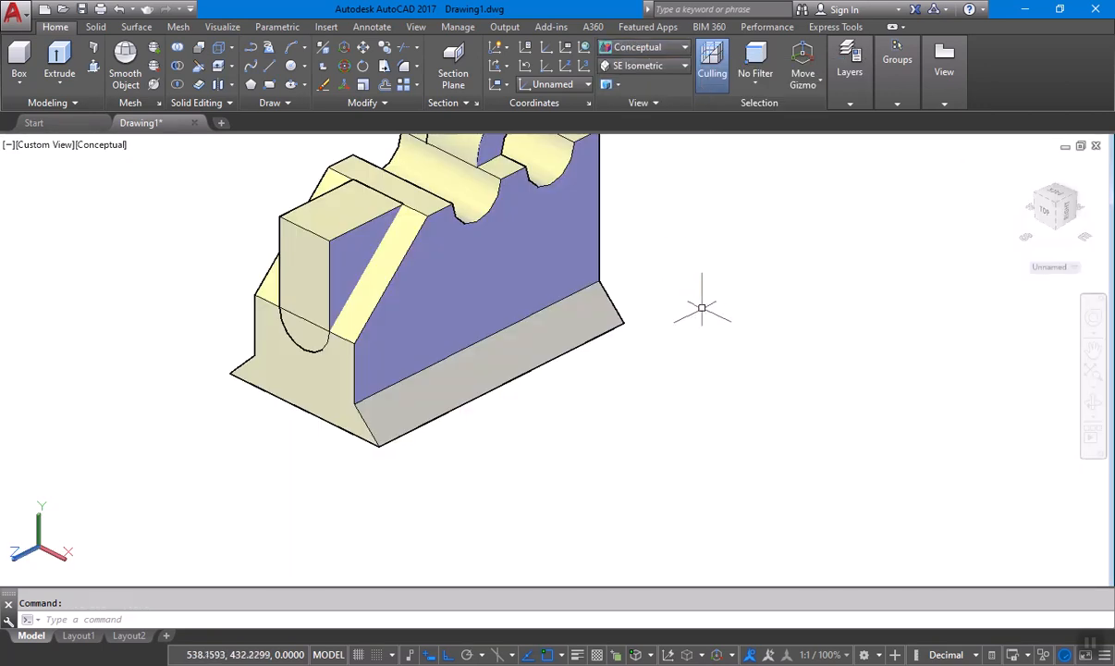
scroll(288, 196, up, 10)
scroll(466, 281, down, 17)
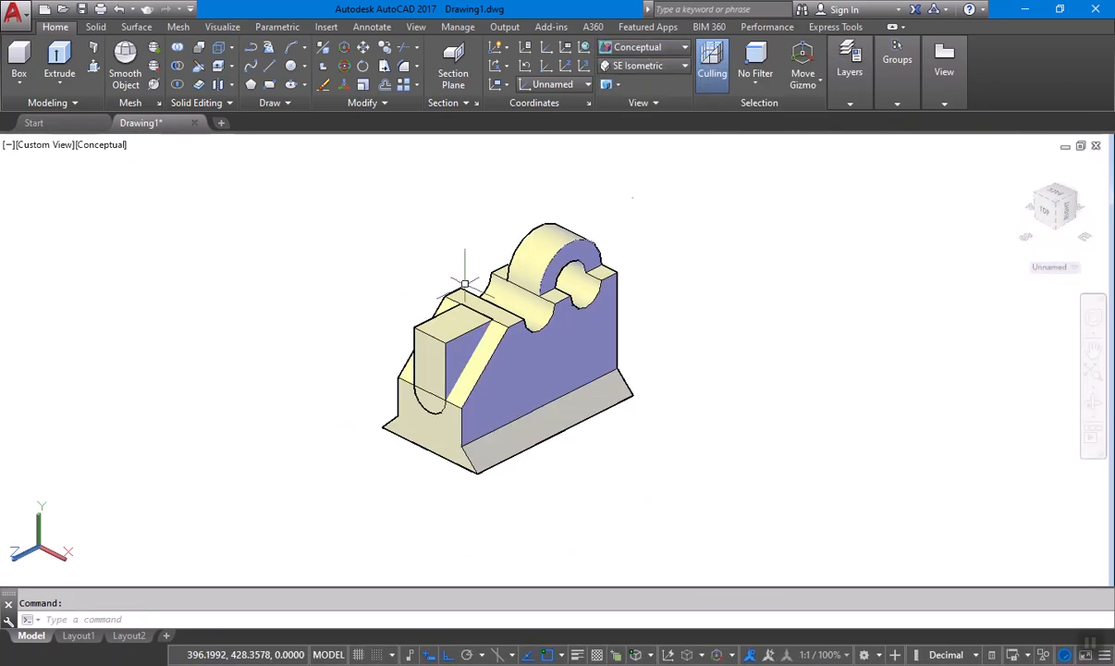
scroll(717, 261, up, 3)
click(657, 48)
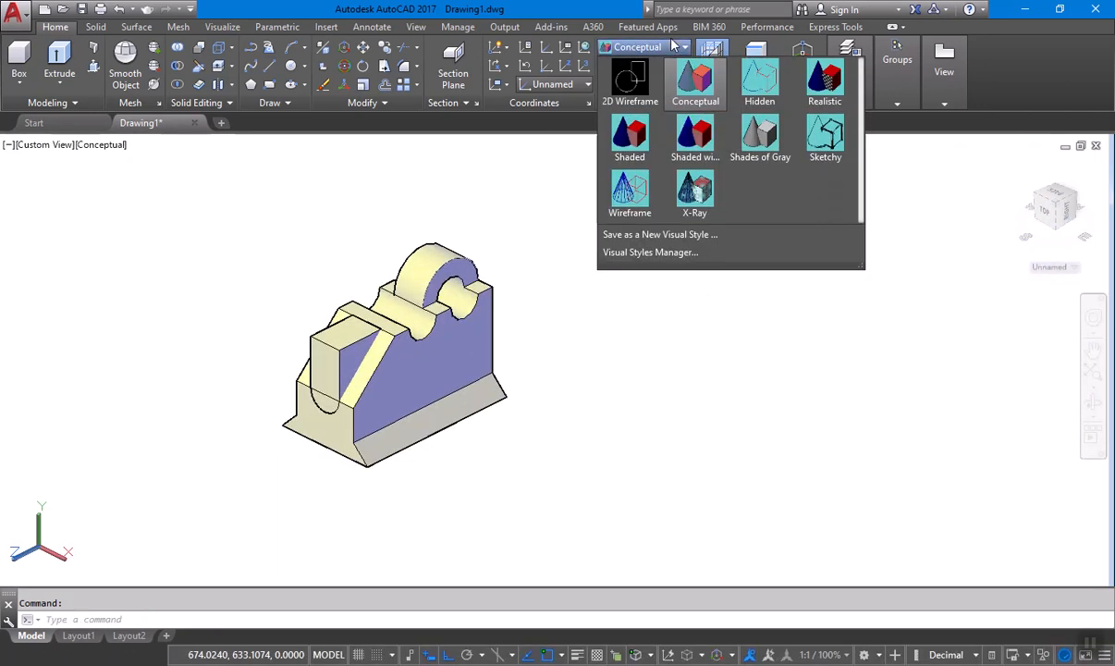
click(662, 331)
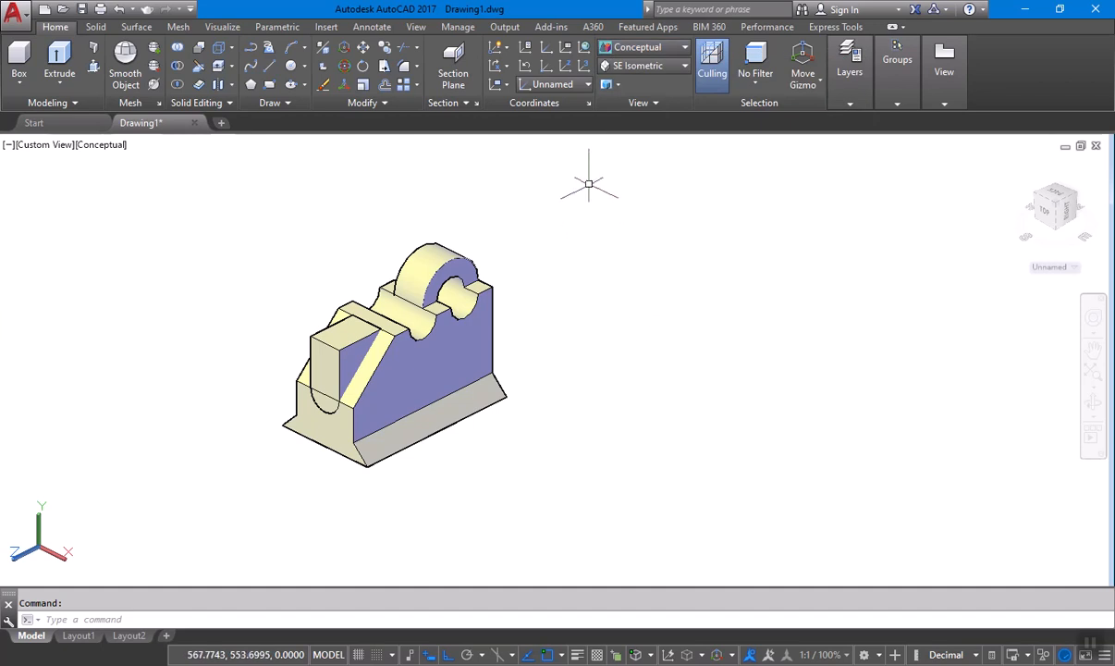
- Subtract the slot solid from the main body to cut the front R10 slot
click(176, 85)
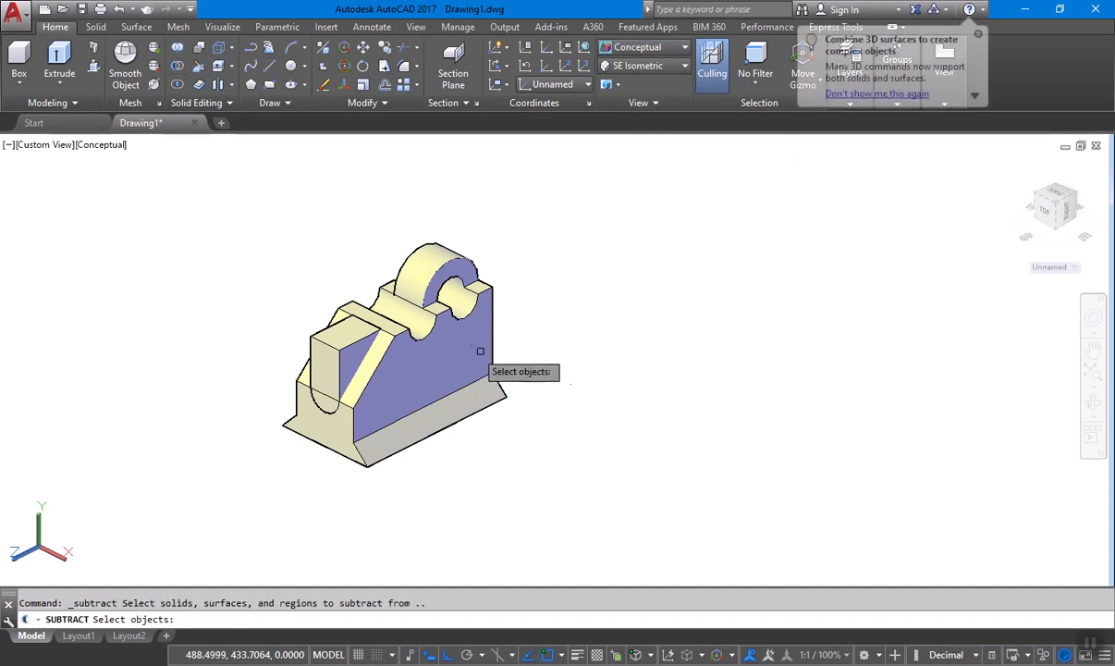
click(440, 336)
key(Return)
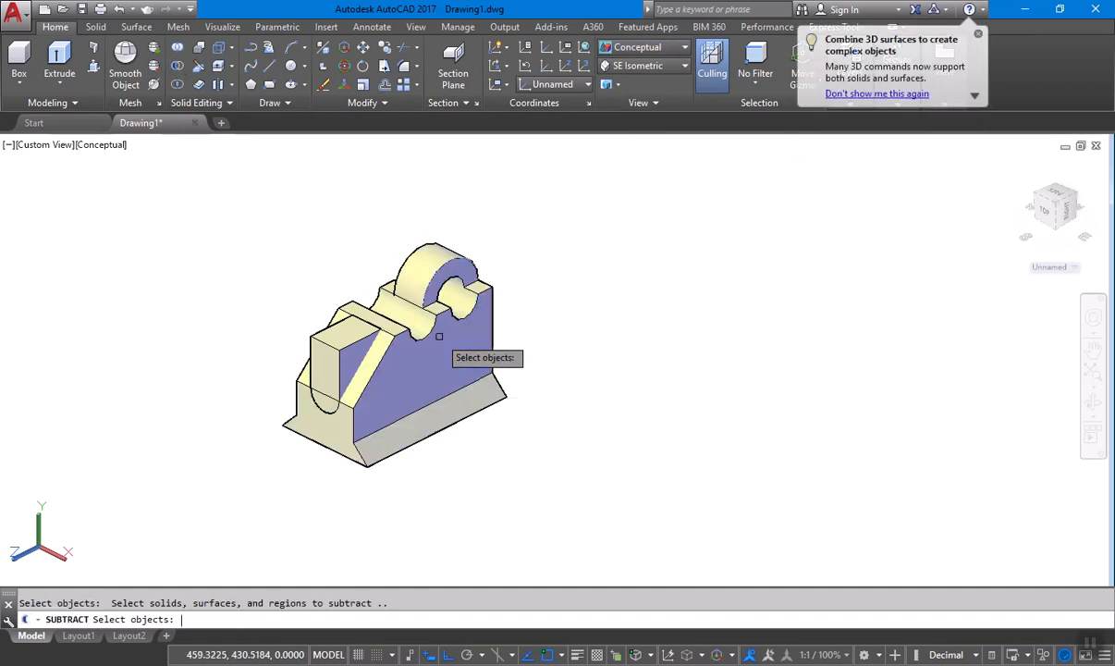
click(326, 334)
key(Return)
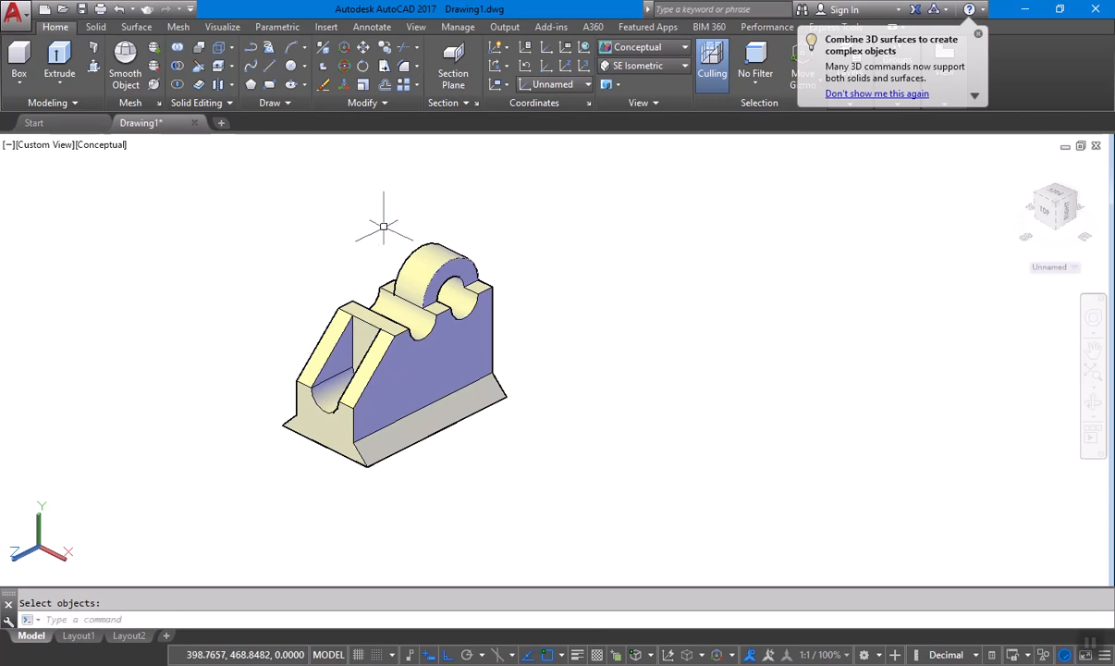
- Examine the finished solid from a slightly different angle and compare it with the Exercise 4 reference image
click(677, 45)
click(610, 379)
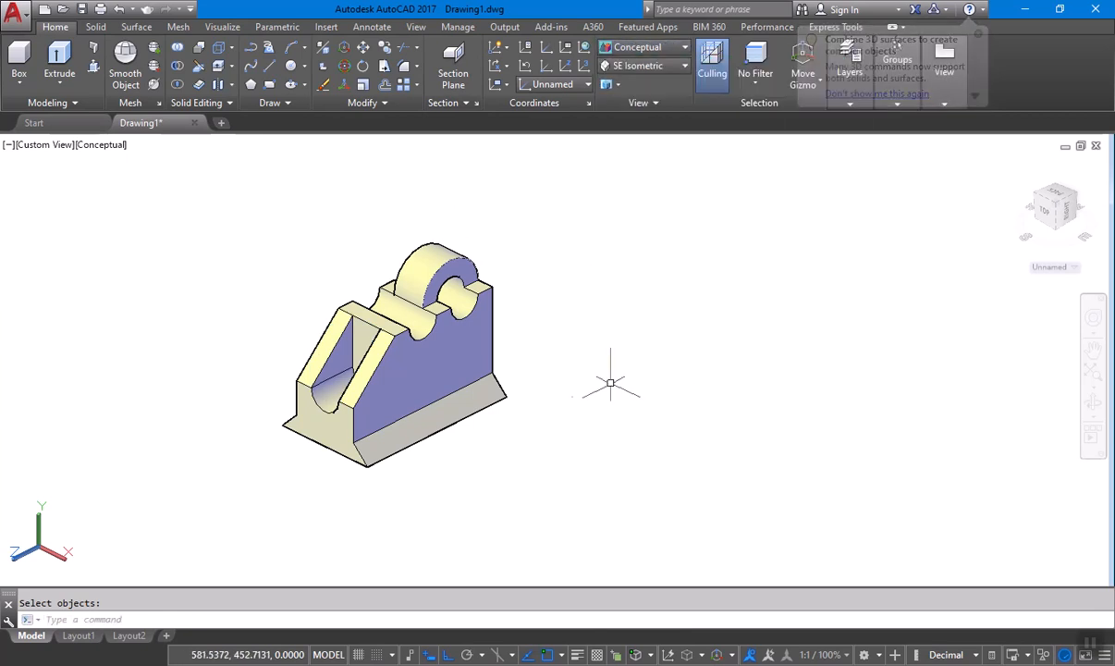
shift+middle_drag(479, 461, 493, 423)
click(658, 663)
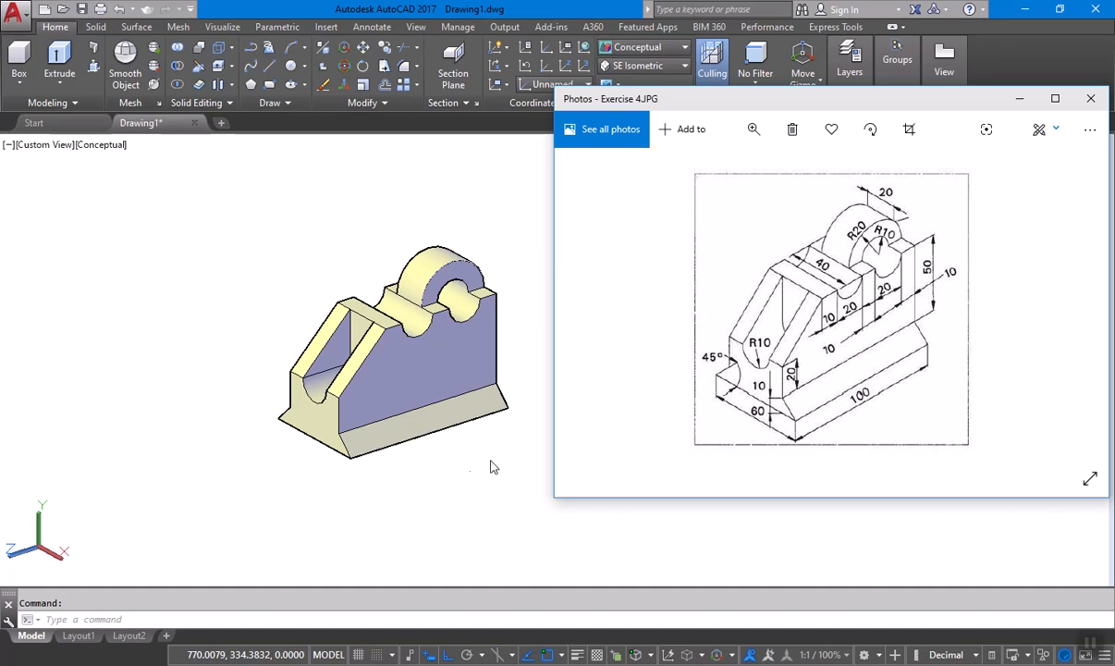
click(1021, 101)
middle_drag(534, 461, 554, 464)
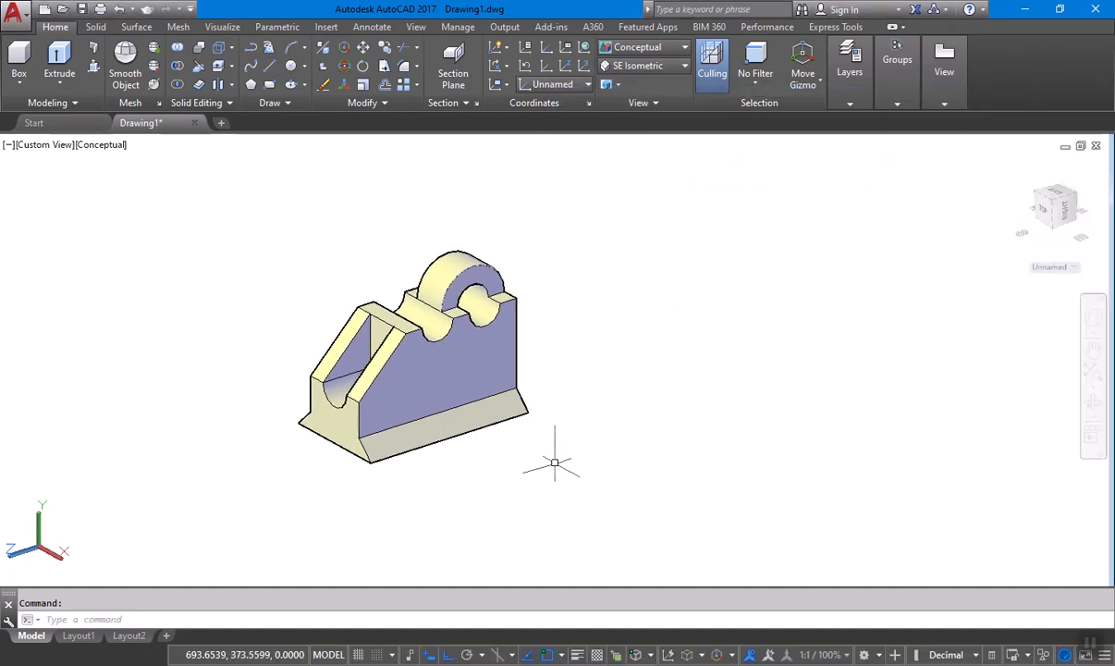